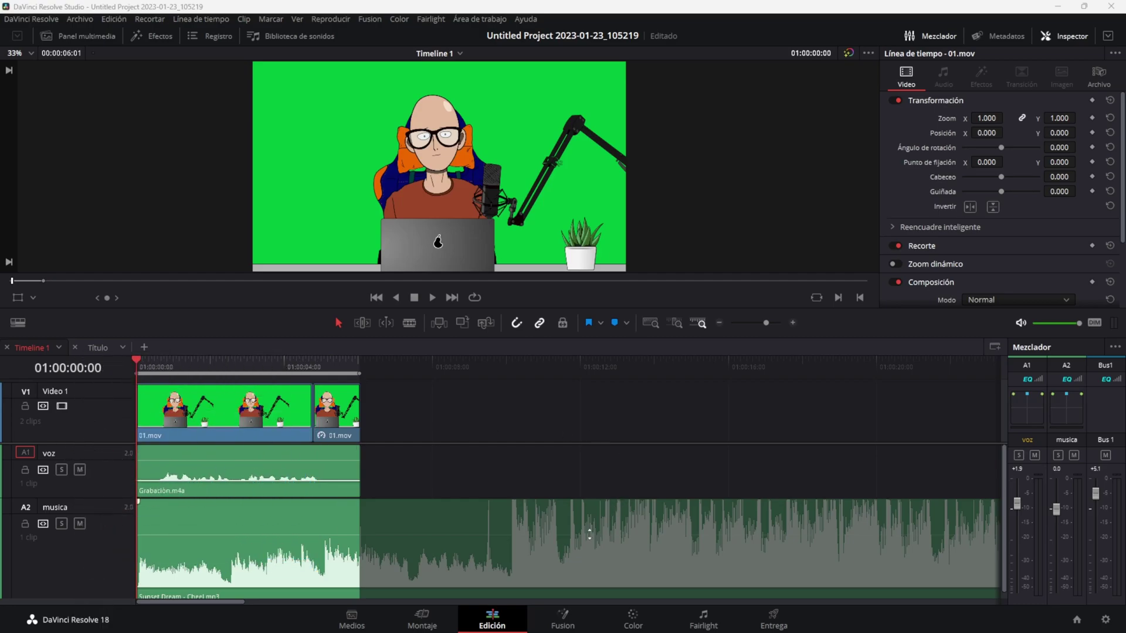
- Switch to the Fairlight page and show the media pool listing the voz and musica tracks
click(697, 625)
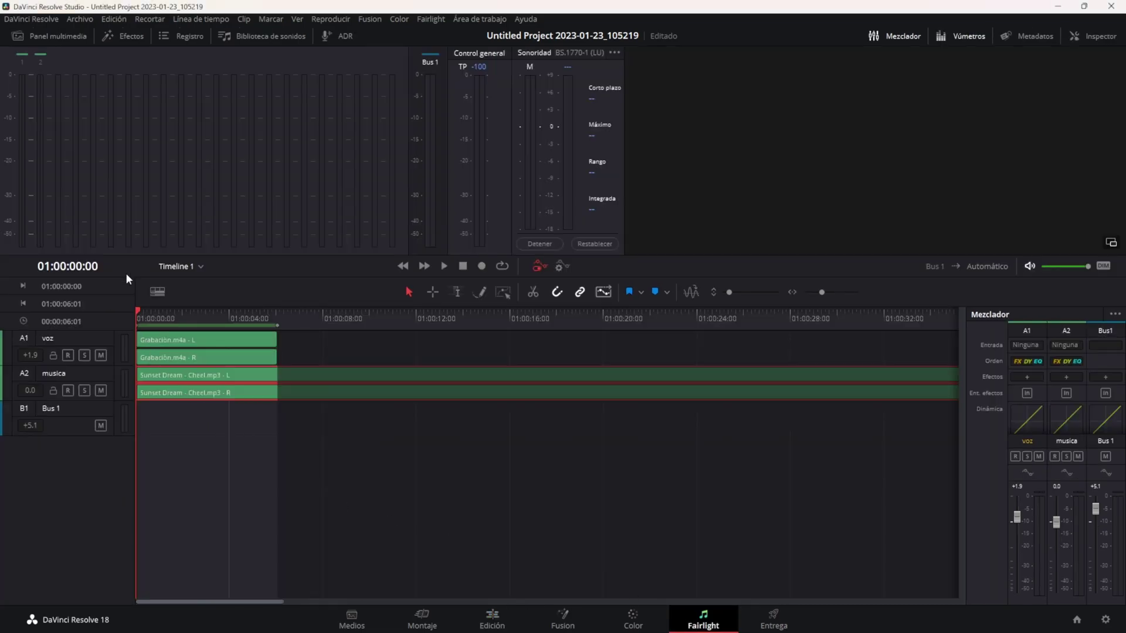
click(56, 39)
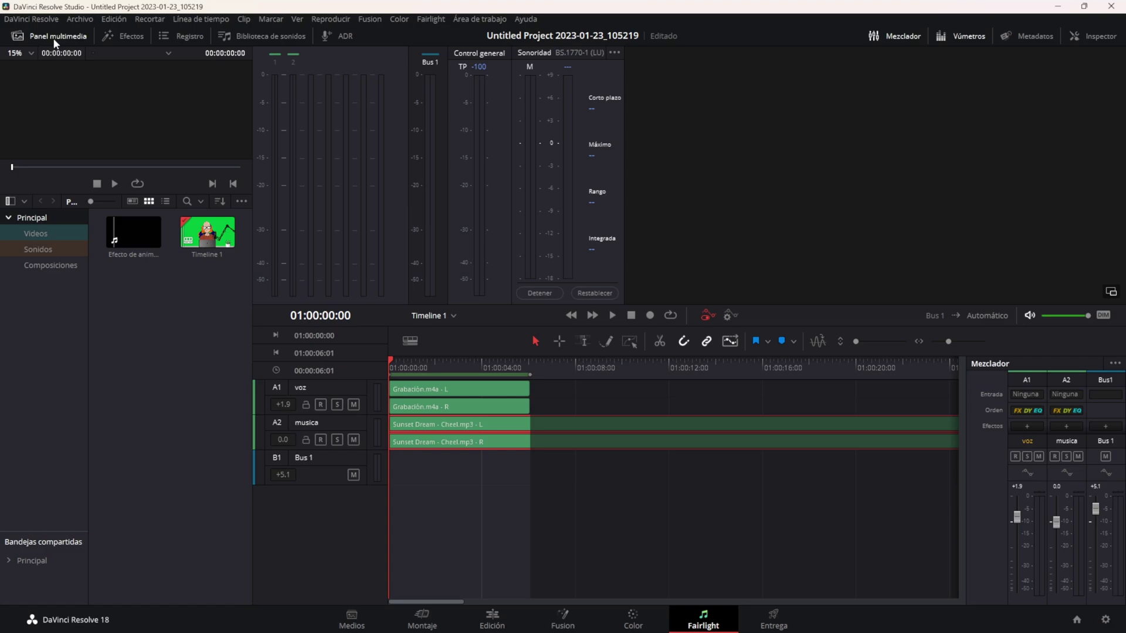
- Open the effects library in place of the media pool and browse Transiciones and FairlightFX
click(124, 37)
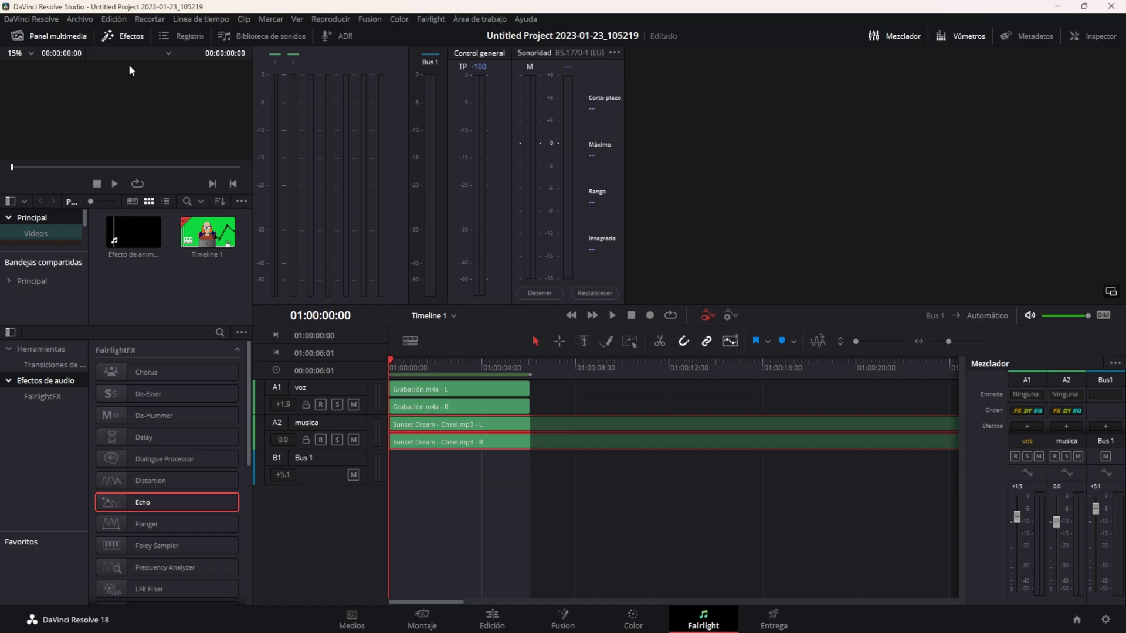
click(72, 36)
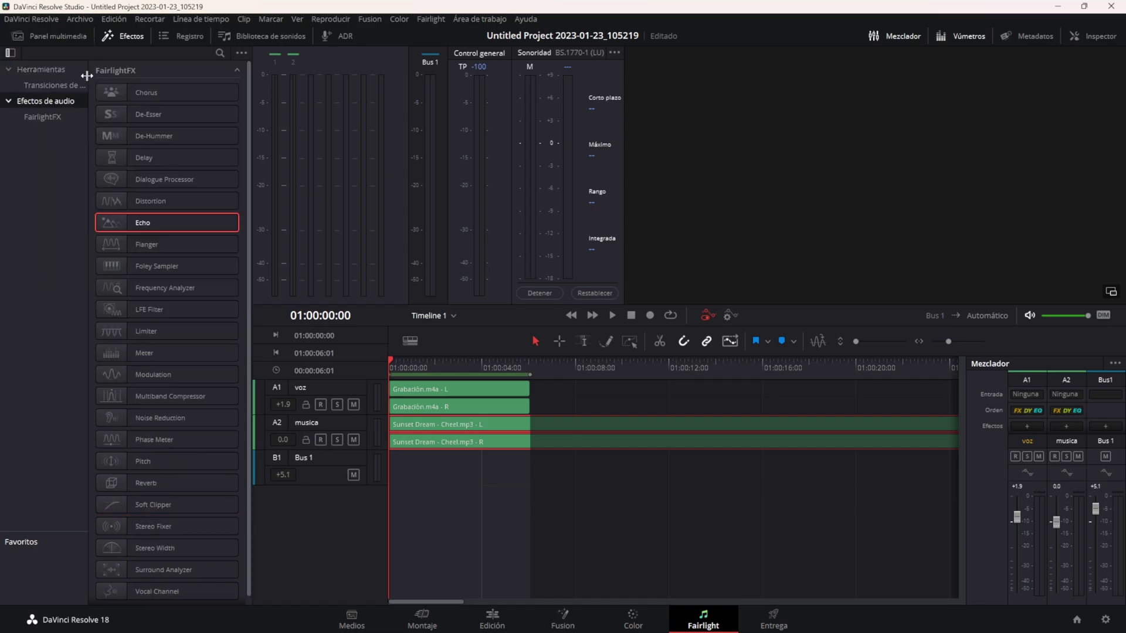
click(64, 85)
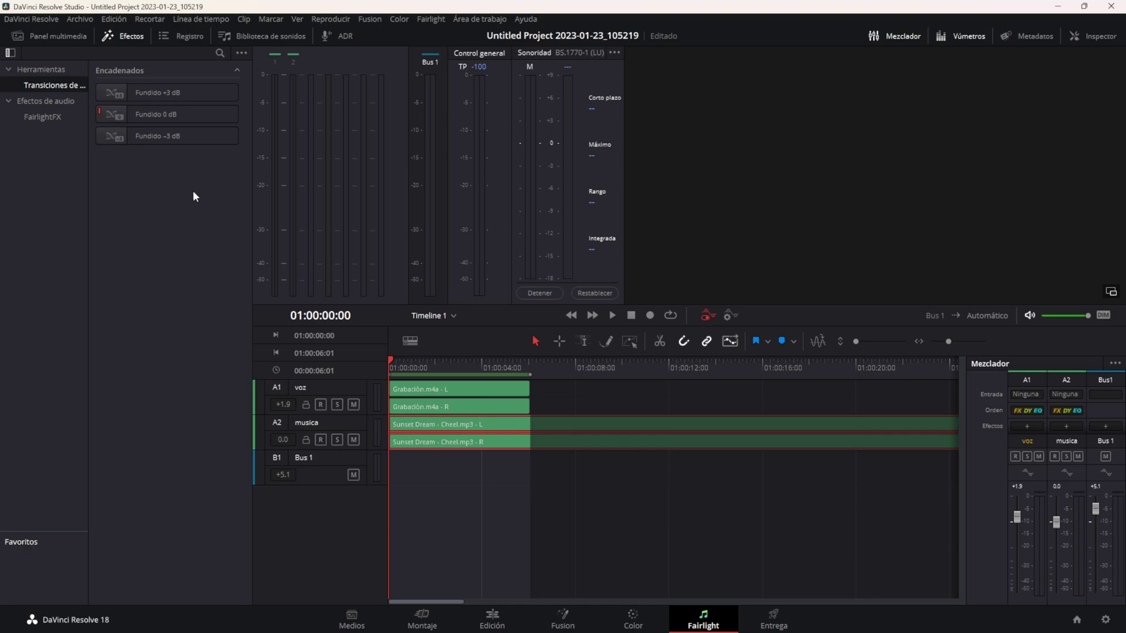
click(52, 117)
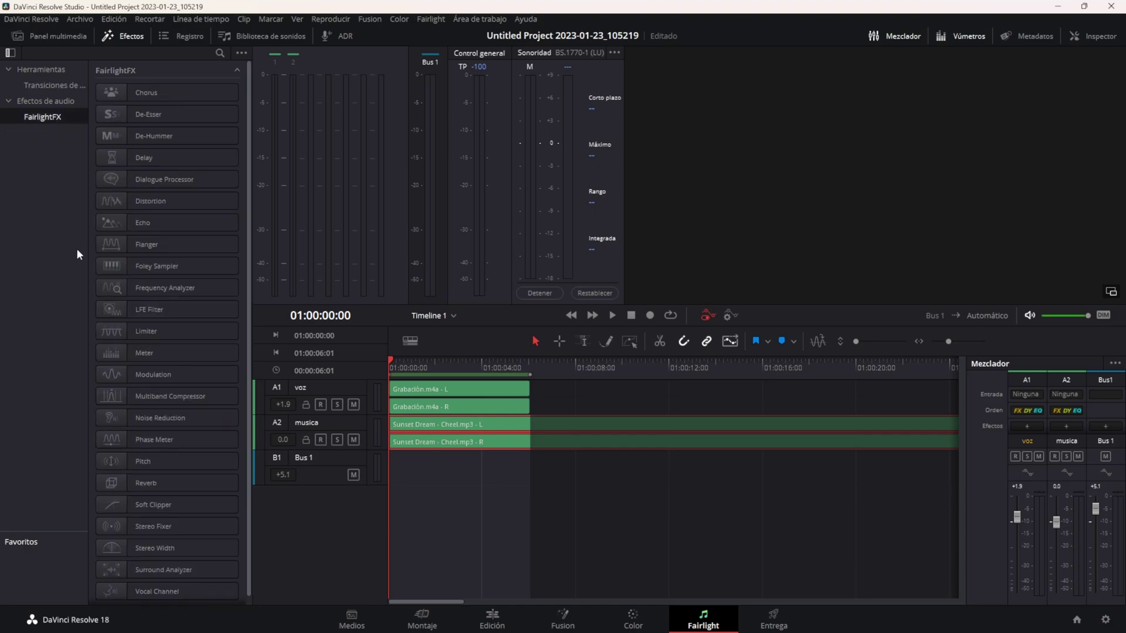
scroll(114, 258, down, 1)
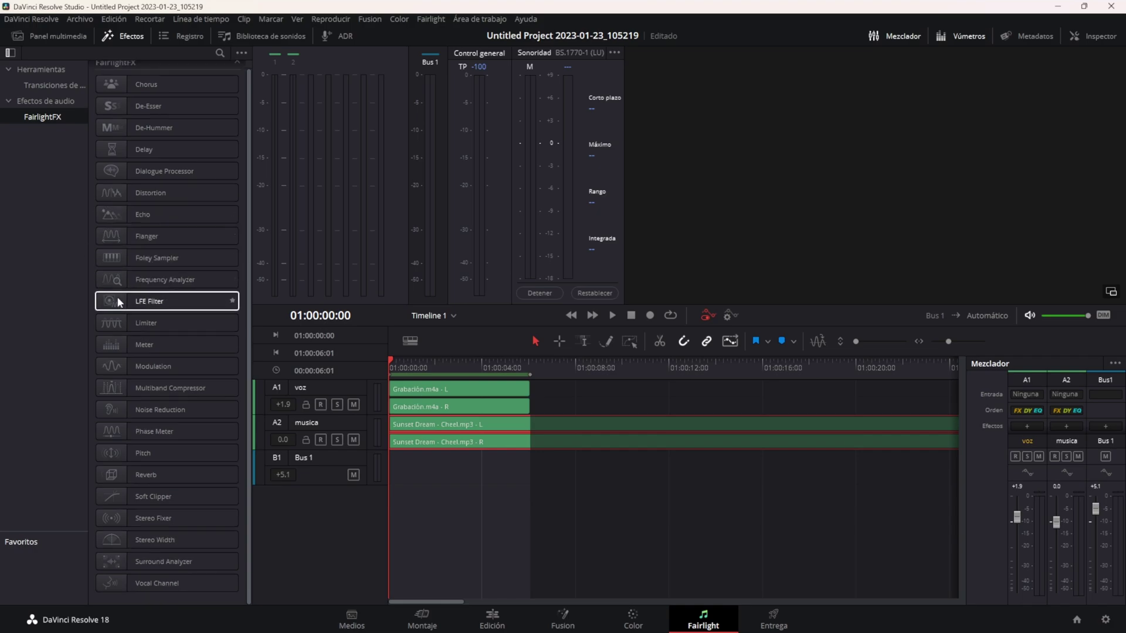
- Show the track list, then open and close the sound library
click(182, 36)
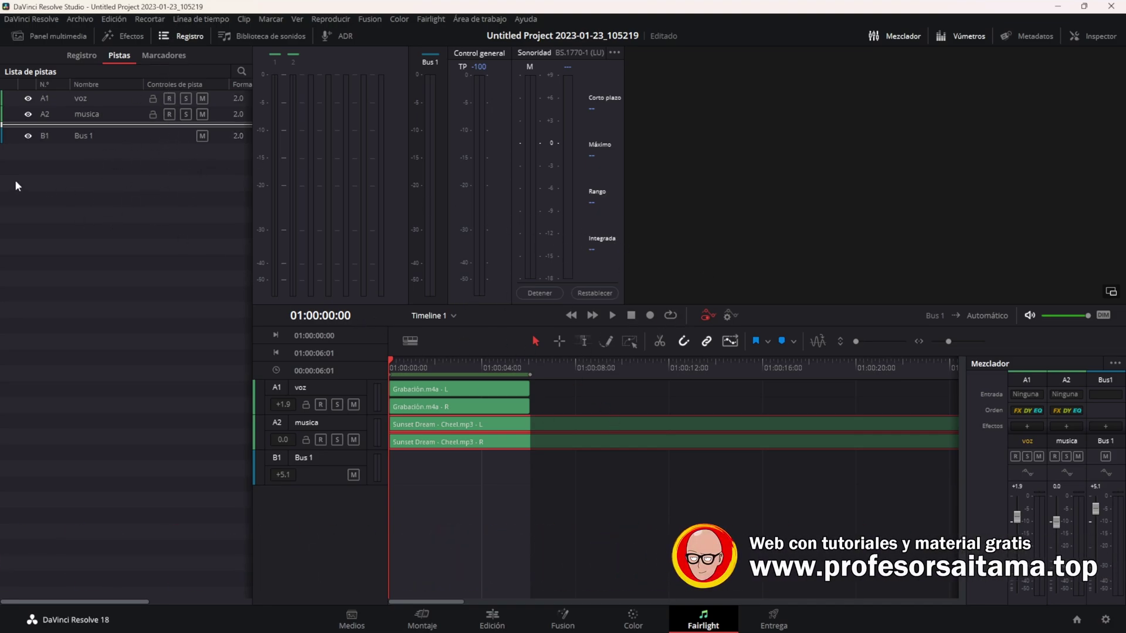
click(261, 35)
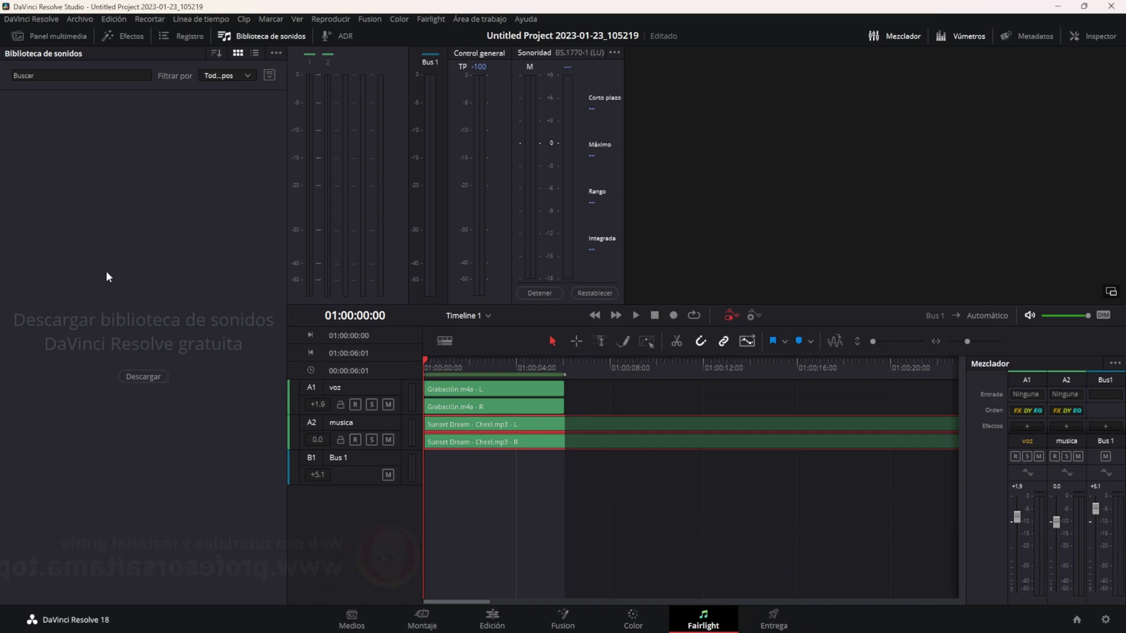
click(261, 36)
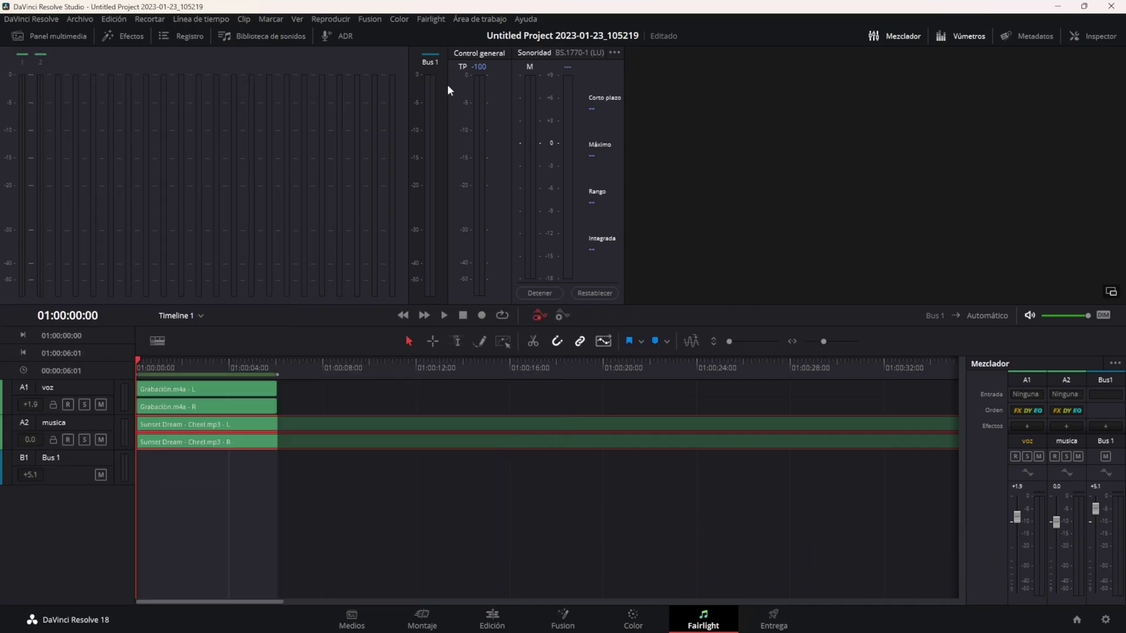
- Hide and restore the meters, select the voz and musica tracks, and play Timeline 1
click(941, 36)
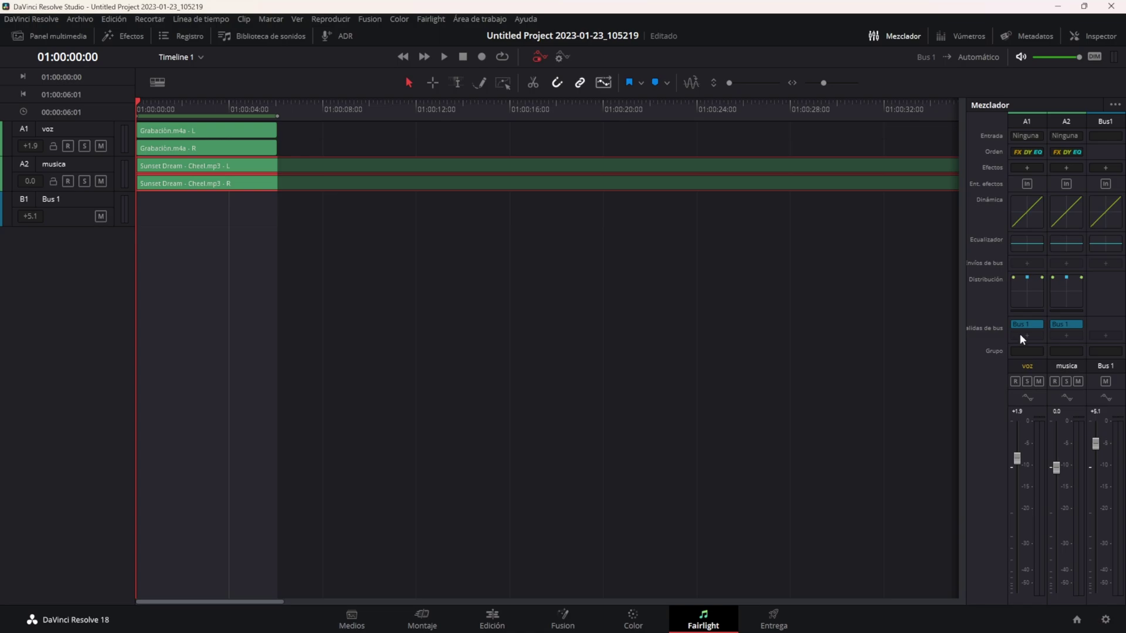
click(962, 36)
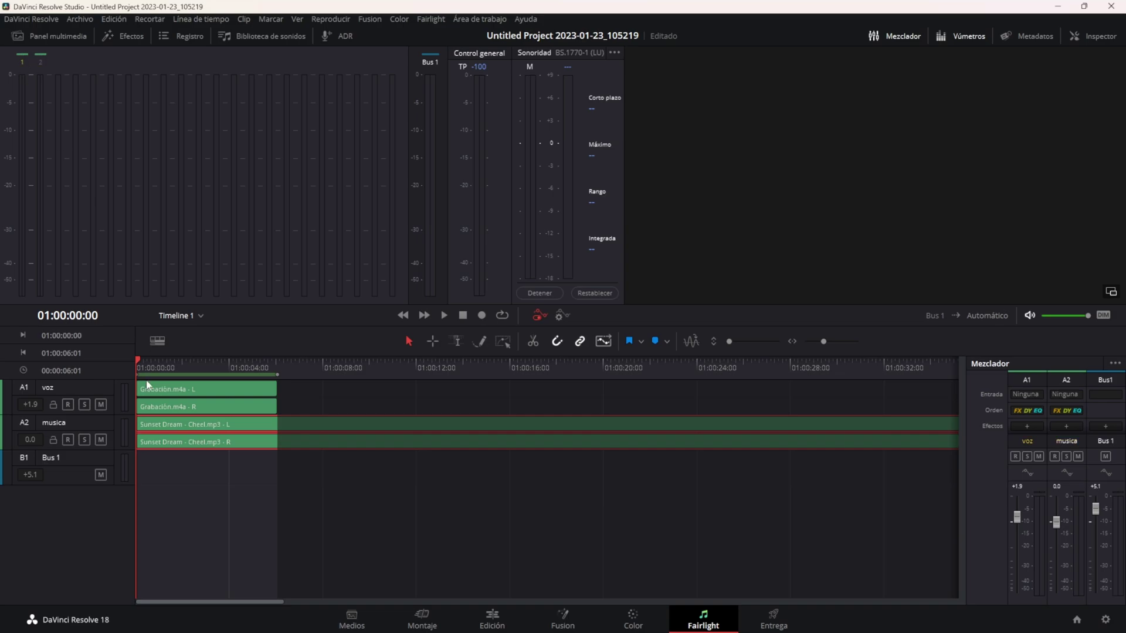
click(73, 385)
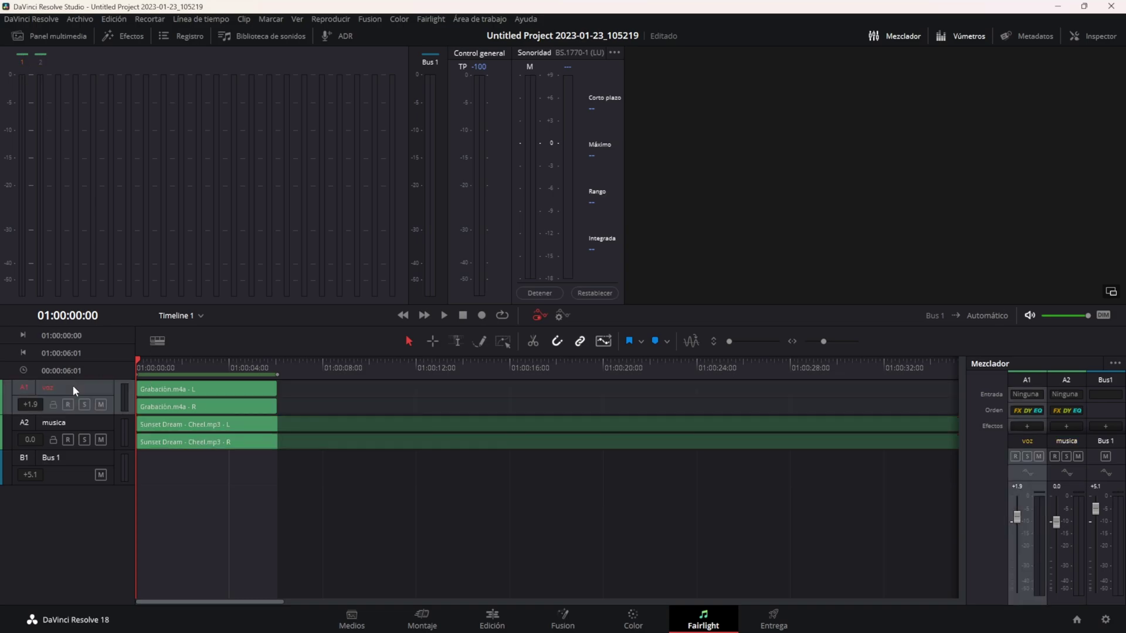
click(77, 422)
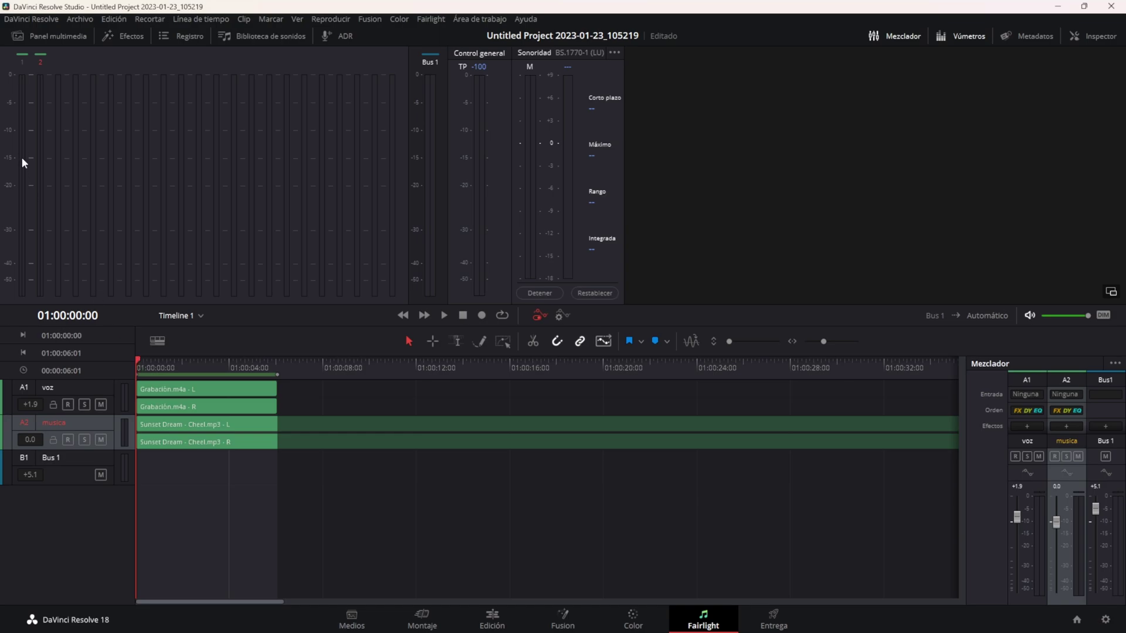
click(444, 316)
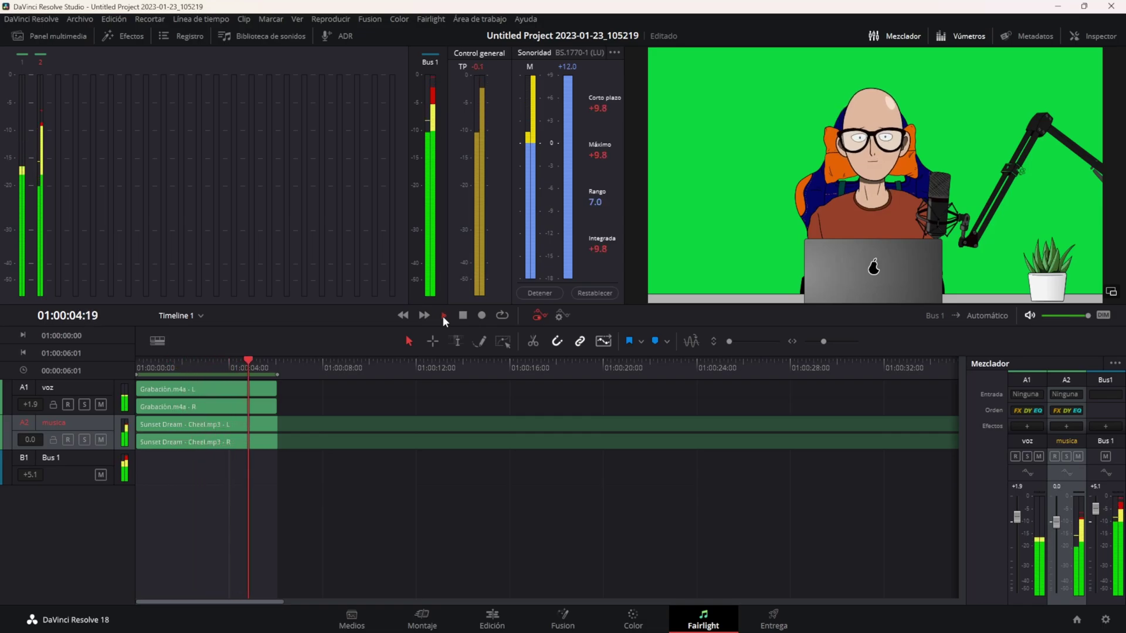
- Stop playback and view metadata and inspector settings for the Sunset Dream music clip
click(443, 315)
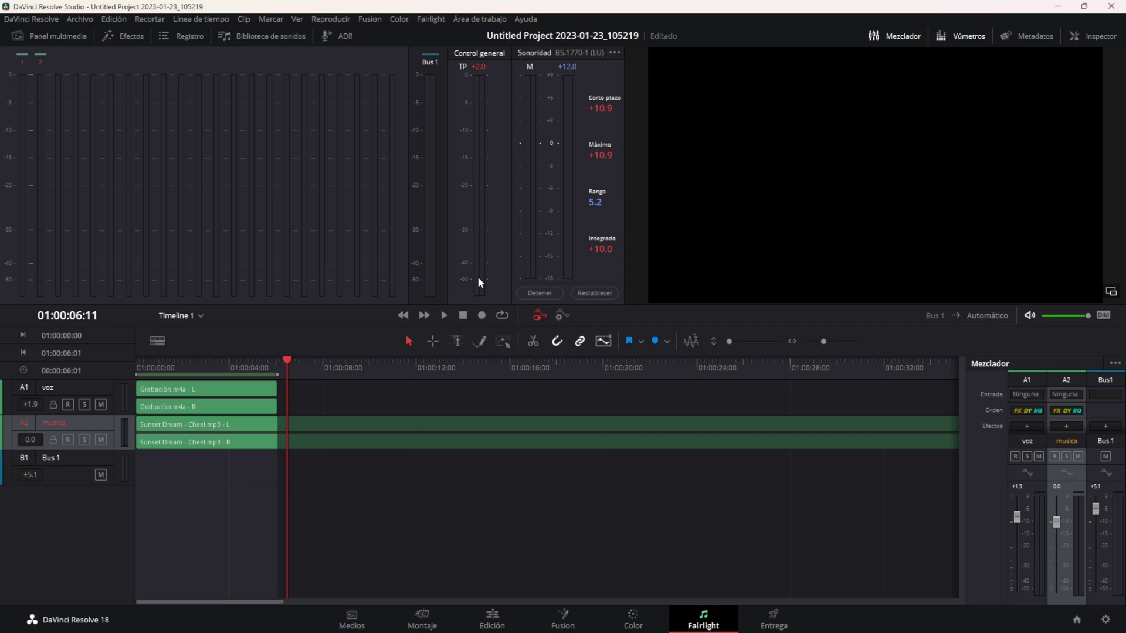
click(1029, 36)
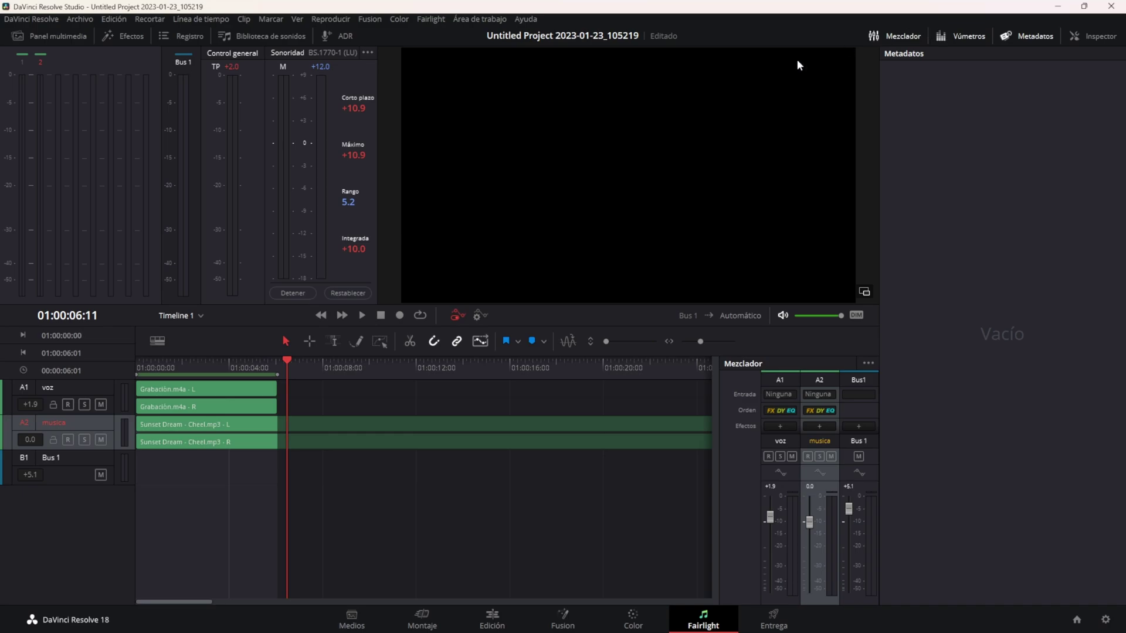
click(240, 423)
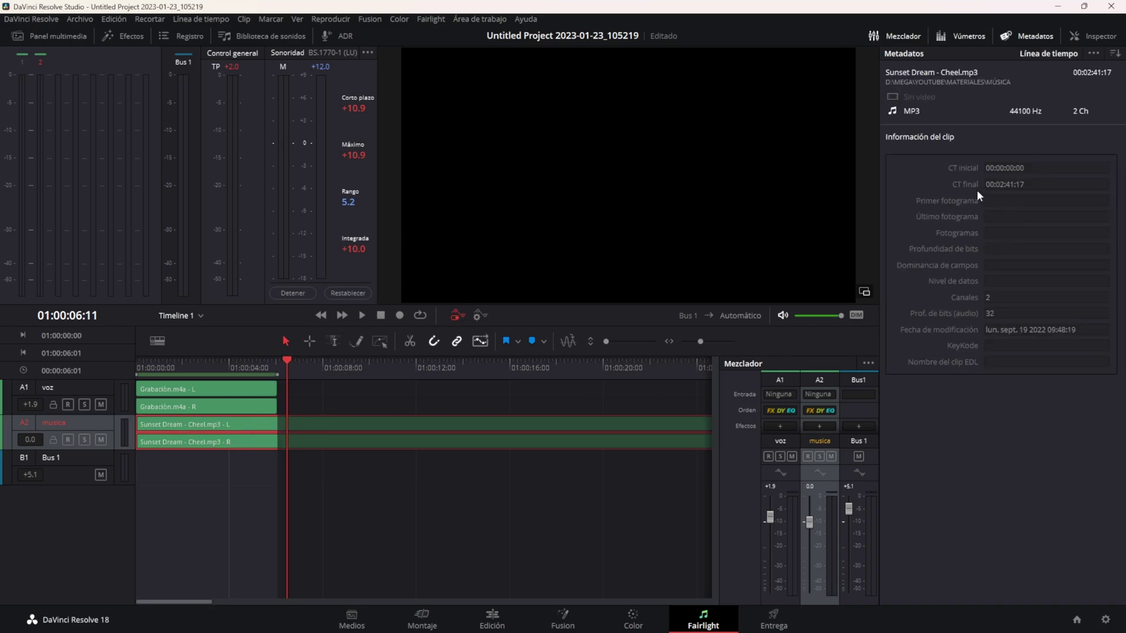
click(1082, 39)
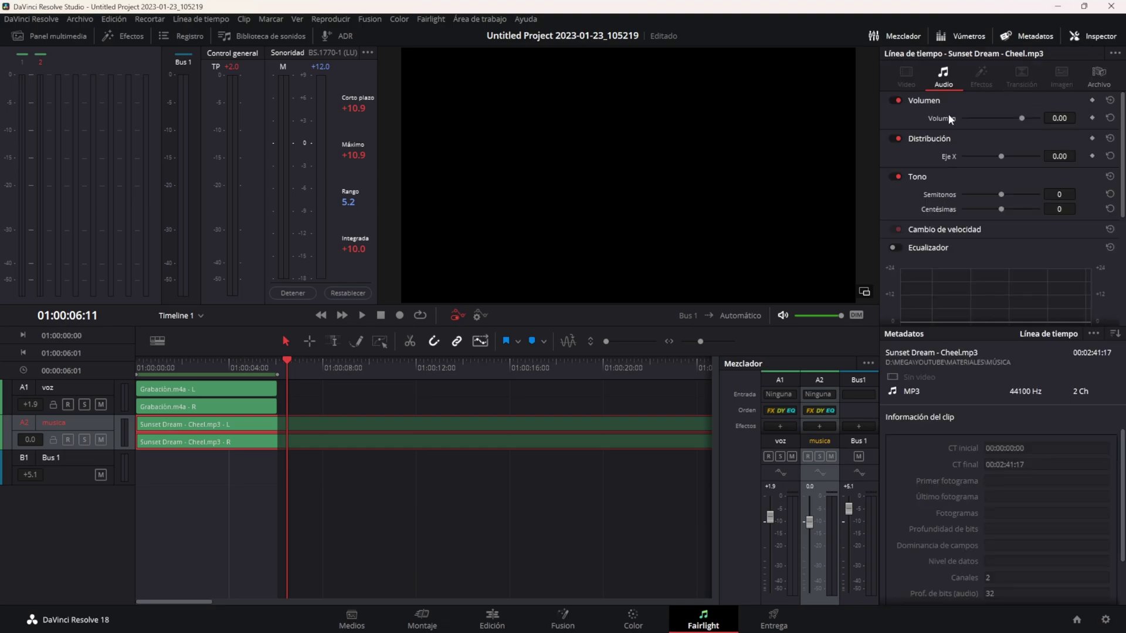
- Inspect the Grabación voice clip, then hide the inspector and metadata panels
click(196, 485)
click(176, 405)
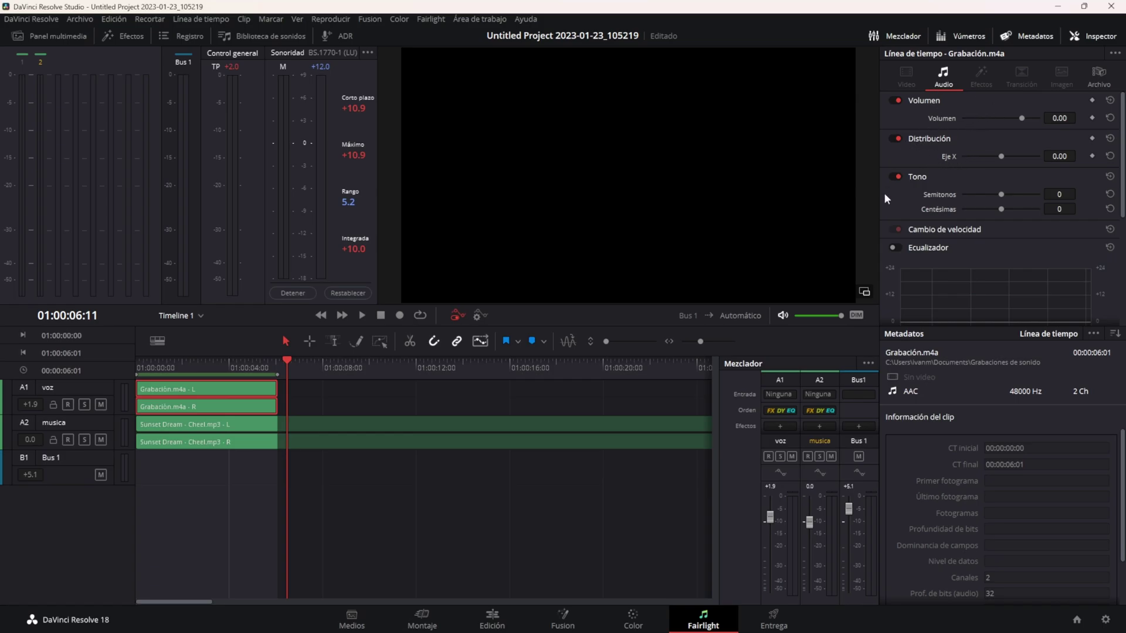
scroll(947, 248, down, 2)
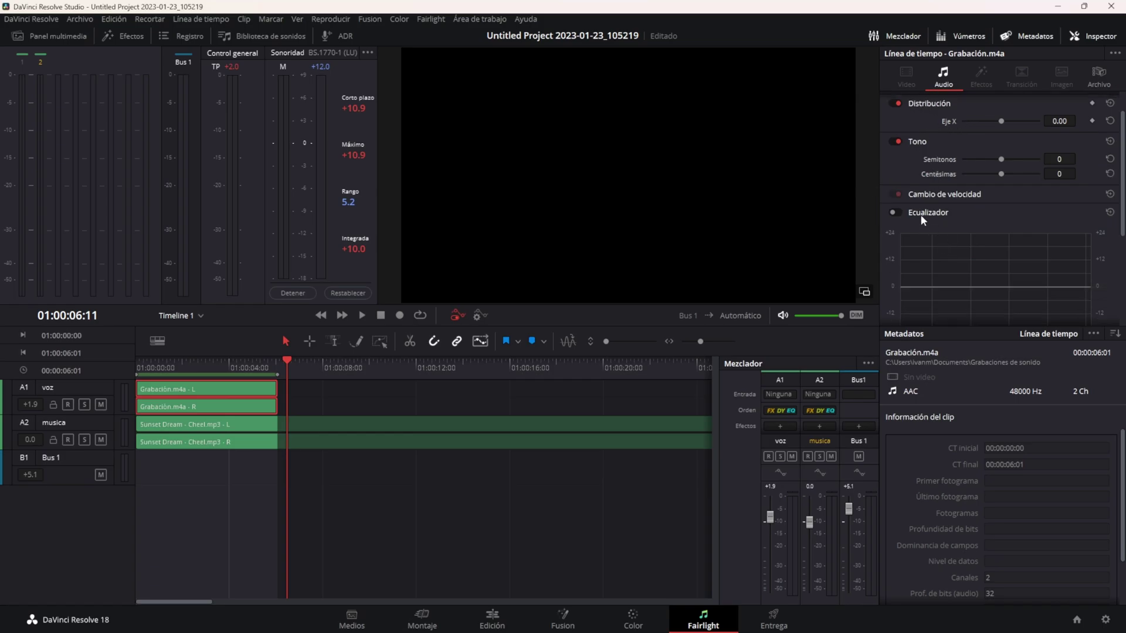
scroll(1006, 204, down, 1)
click(1088, 36)
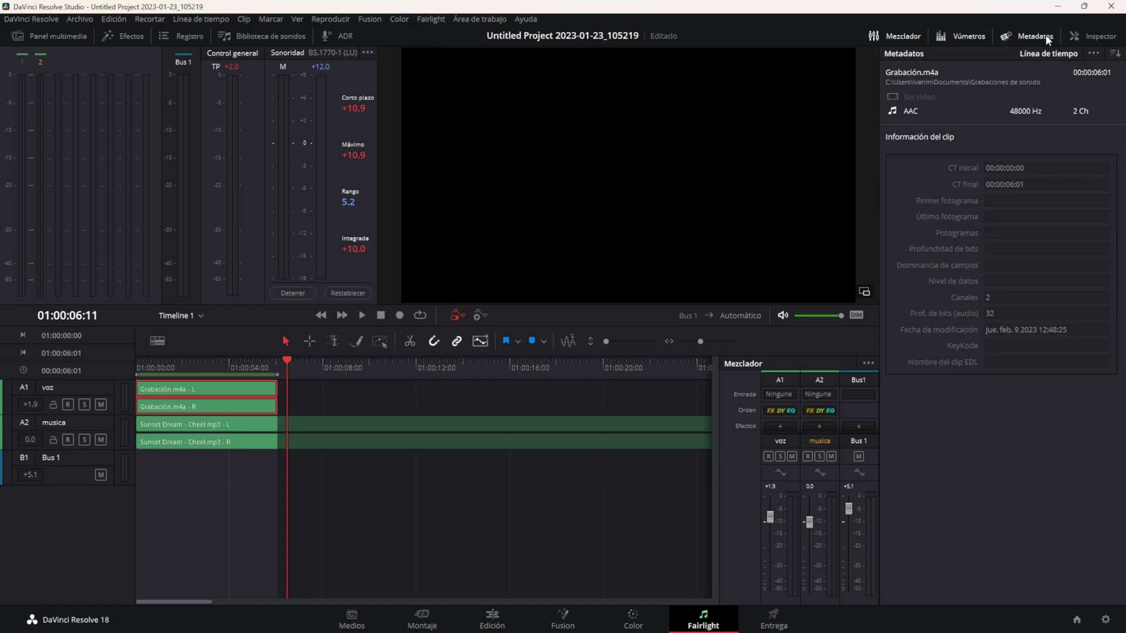
click(1006, 36)
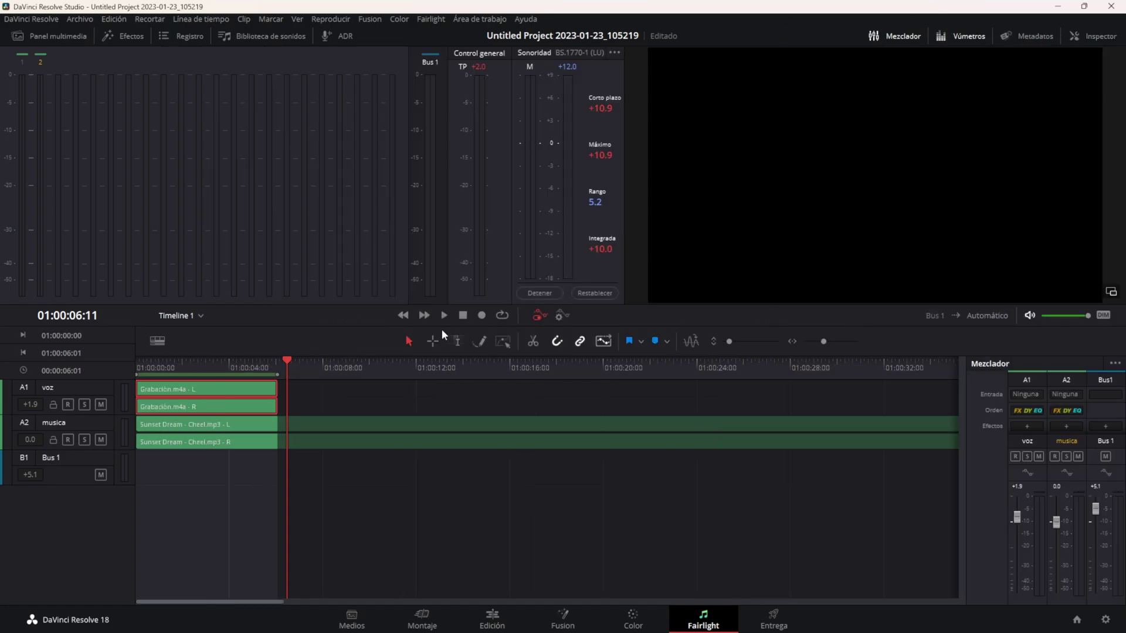
- Enlarge the voz track height, then try selecting tracks and the Grabación.m4a clips
drag(103, 415, 72, 537)
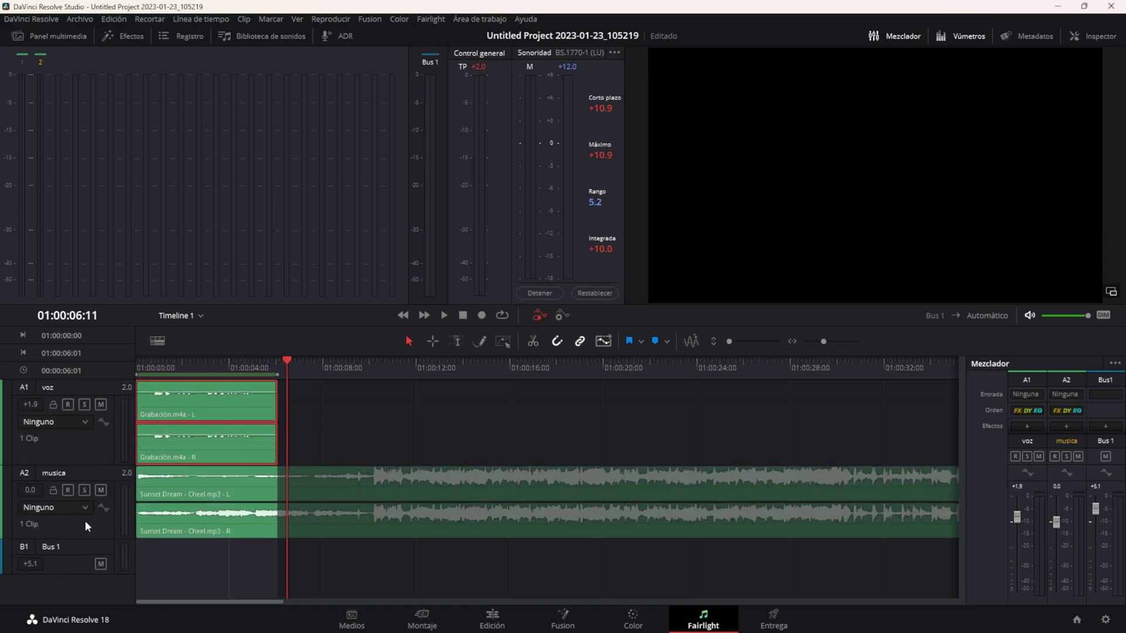
click(92, 526)
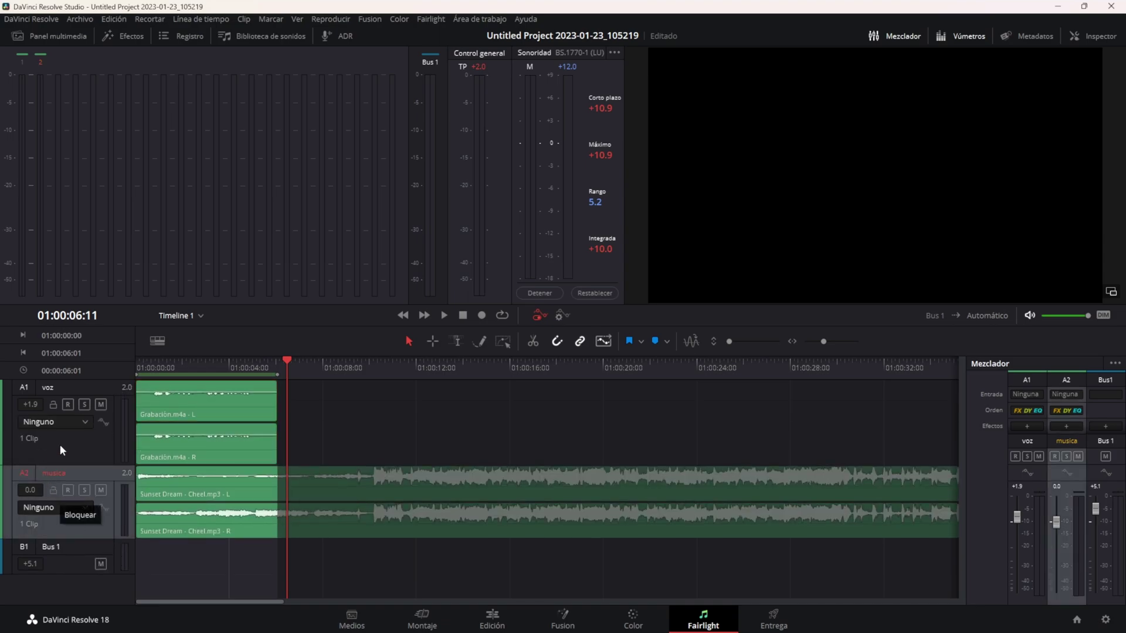
click(86, 444)
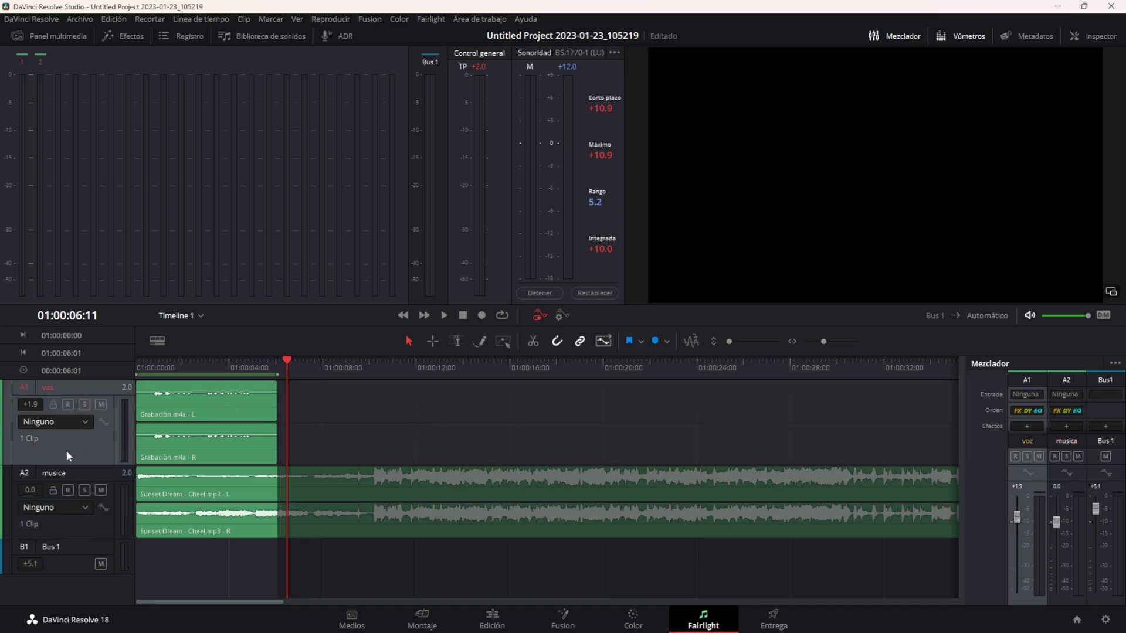
click(258, 414)
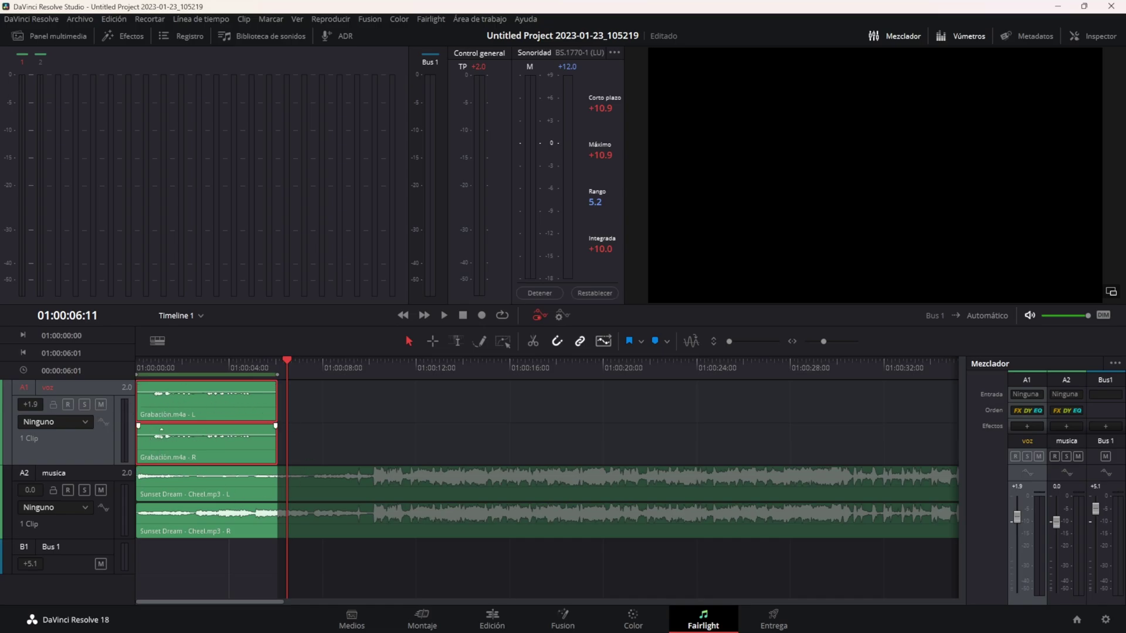
click(91, 449)
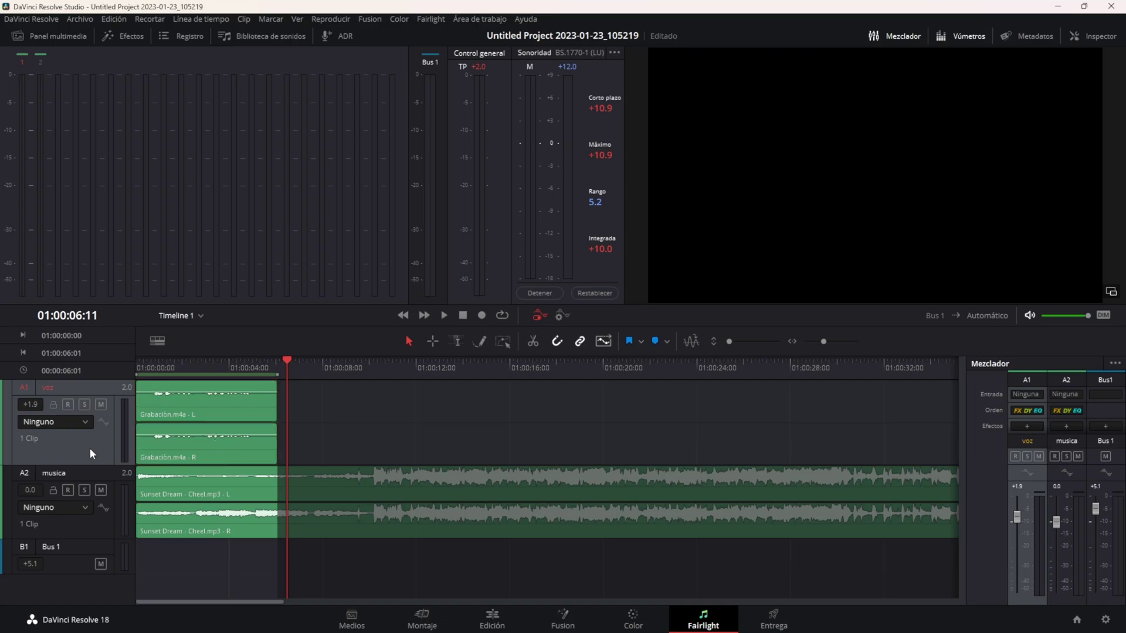
- Open the voz automation choices, start renaming the track, and toggle its lock
click(70, 423)
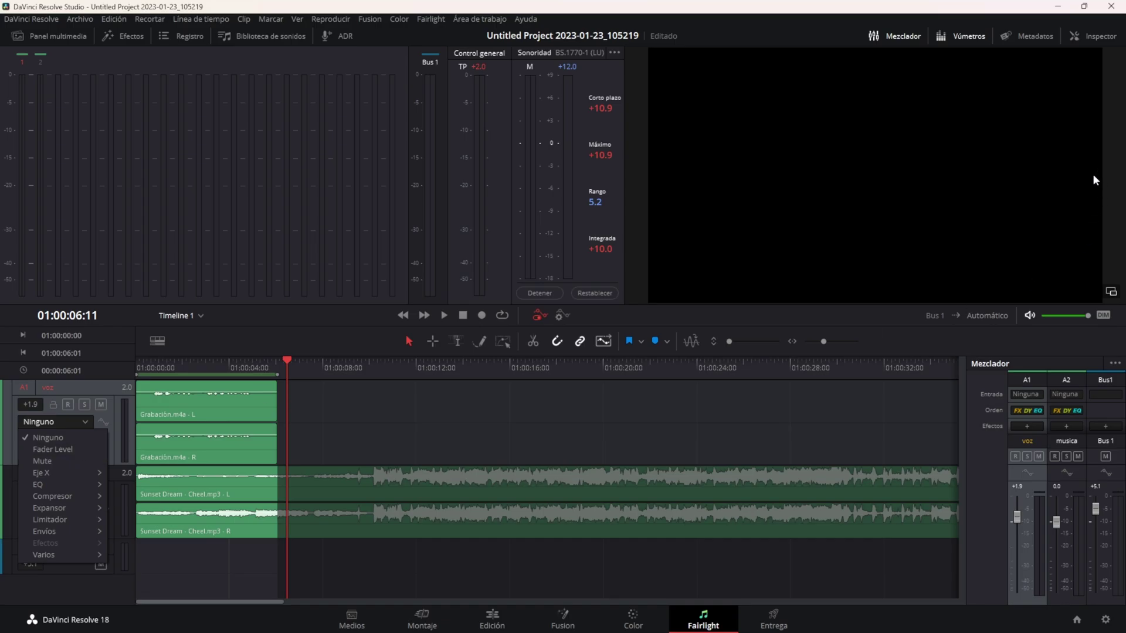
double_click(68, 388)
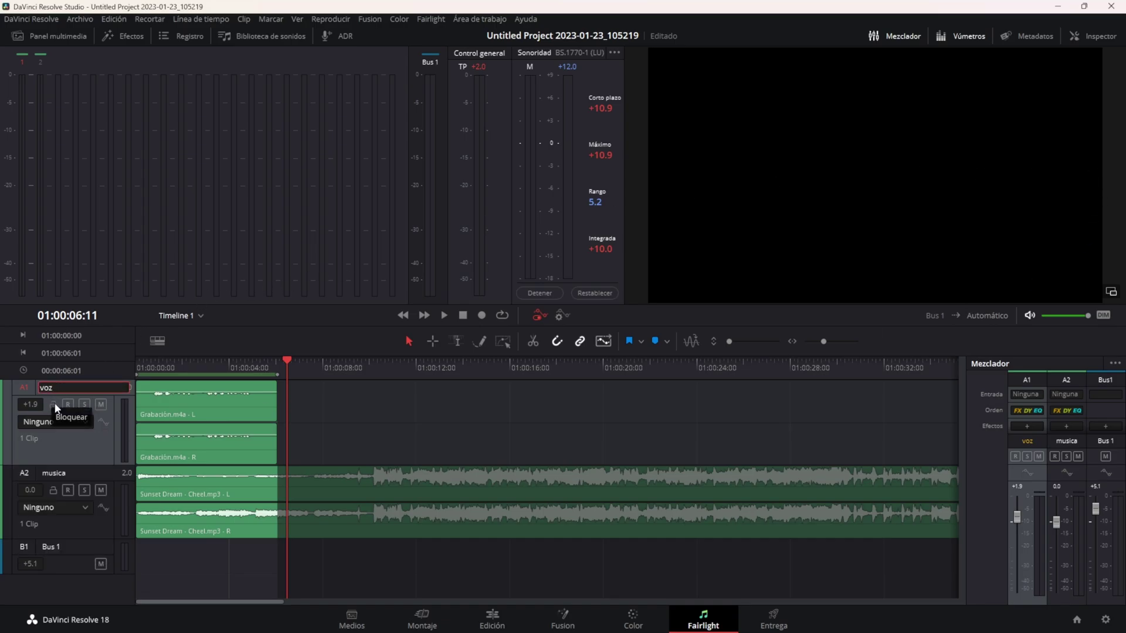
click(54, 403)
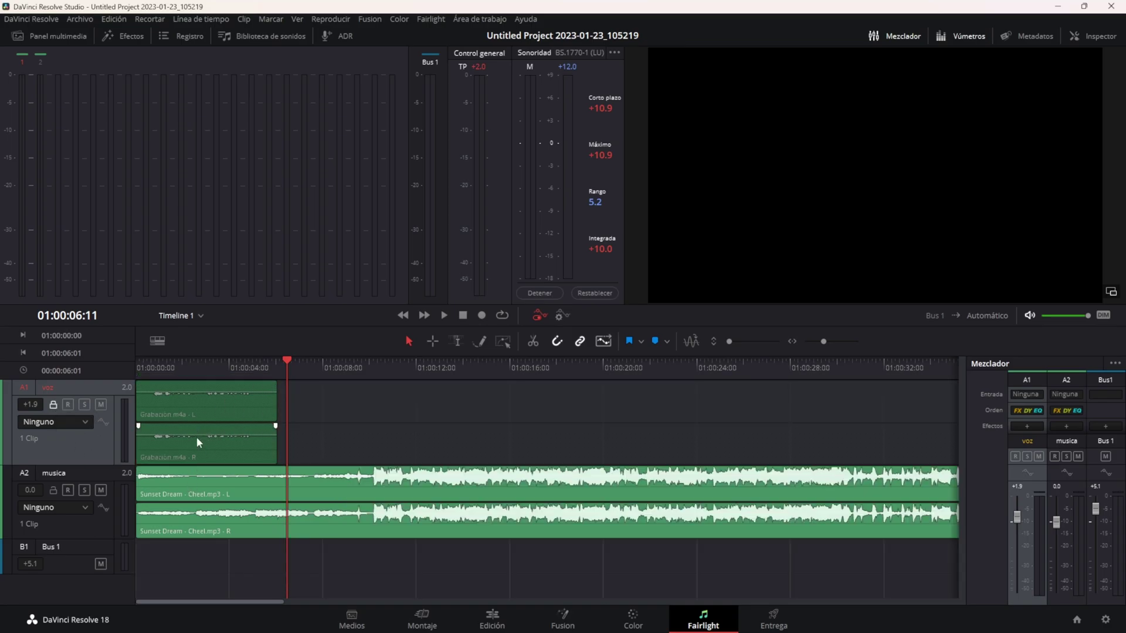
click(52, 404)
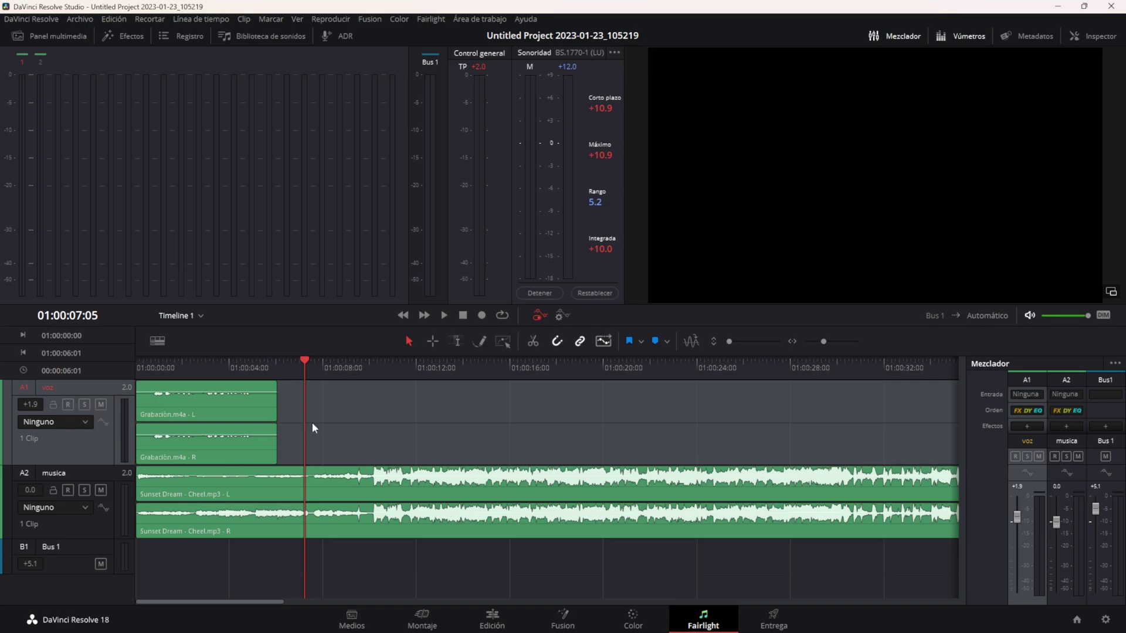
- Solo the voz track and play the timeline from 01:00:01:07, then stop
click(84, 404)
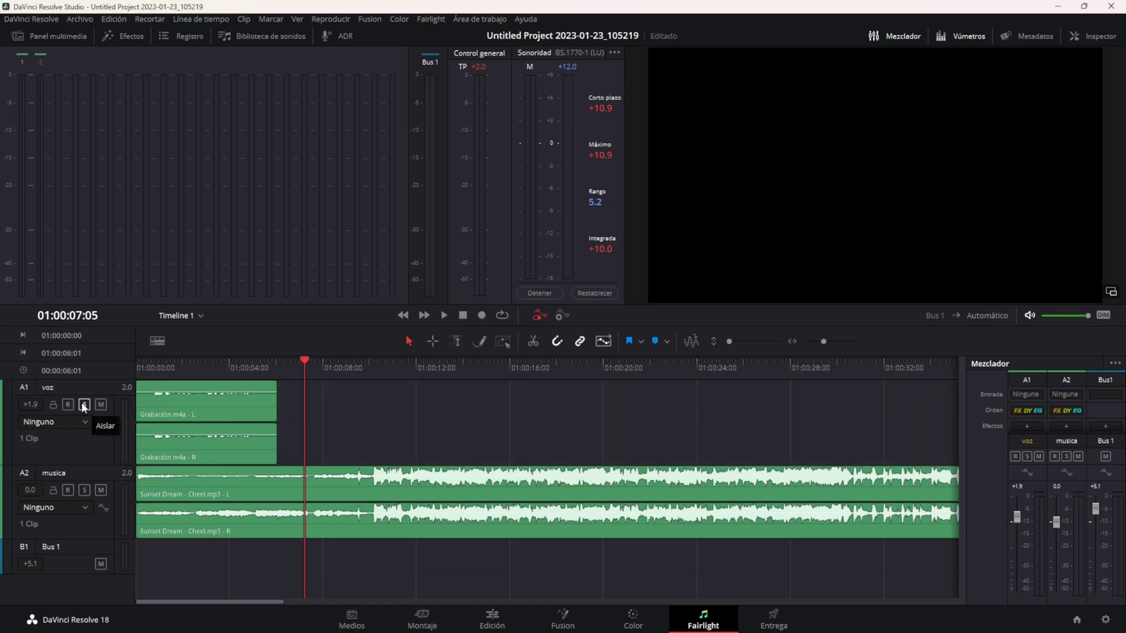
click(83, 403)
click(169, 360)
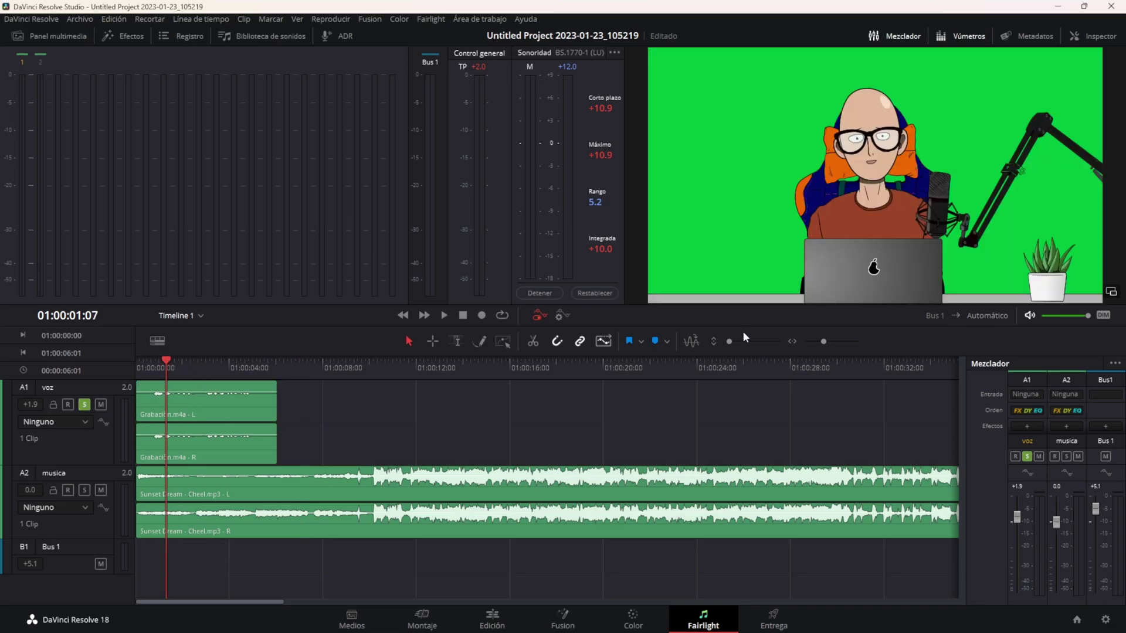
click(444, 316)
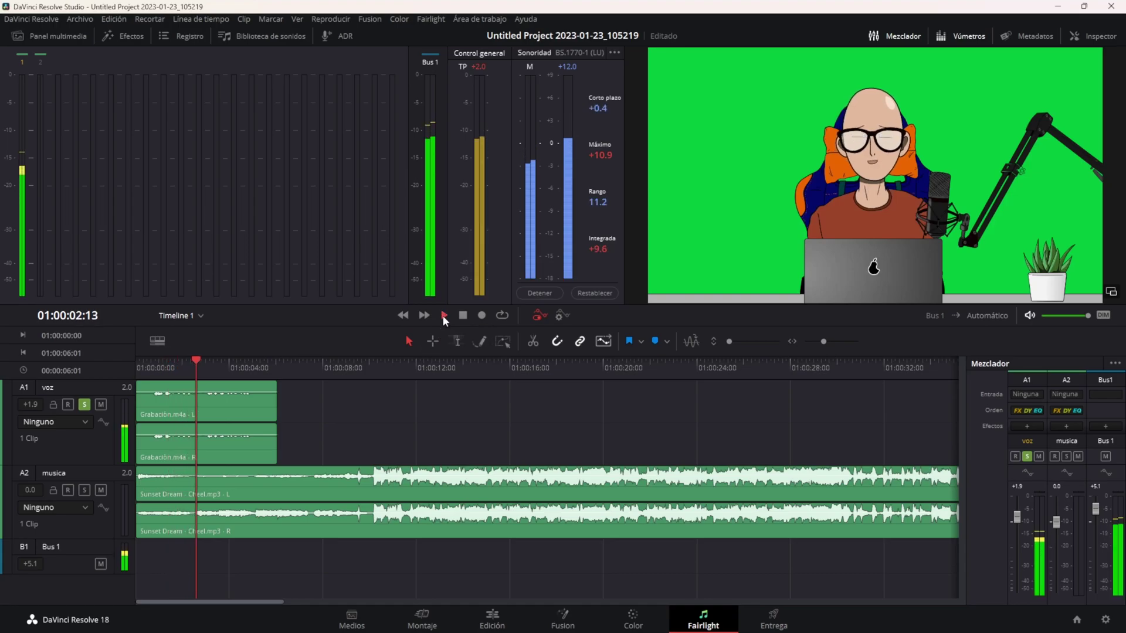
key(space)
- Turn off solo, mute voz, and play from near the start with only music
click(83, 404)
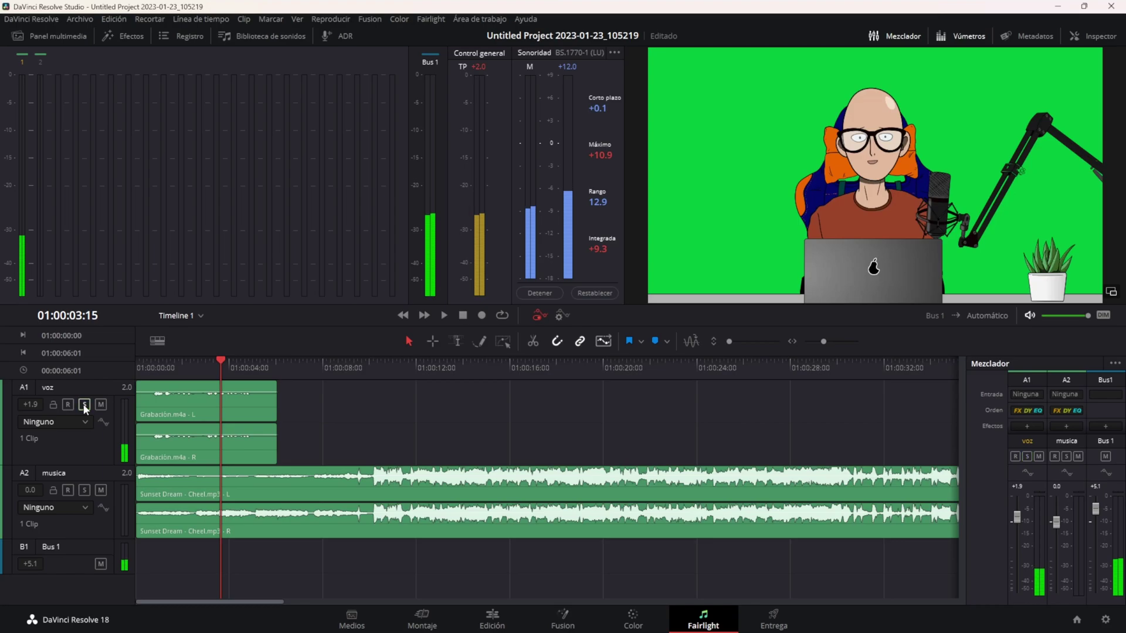
click(101, 404)
click(149, 368)
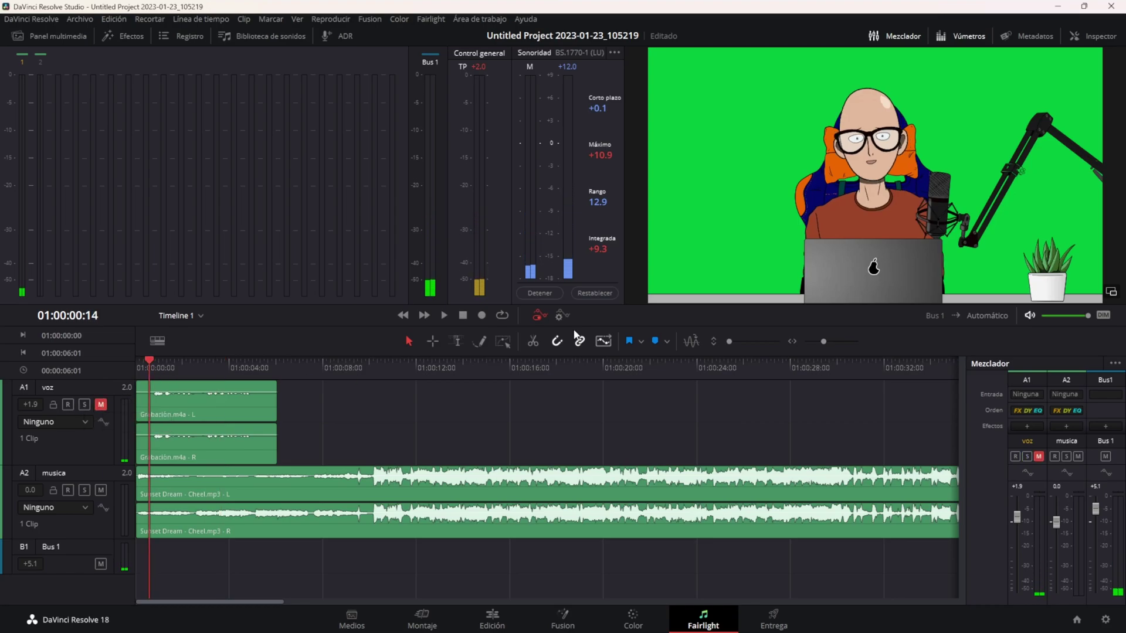
click(444, 317)
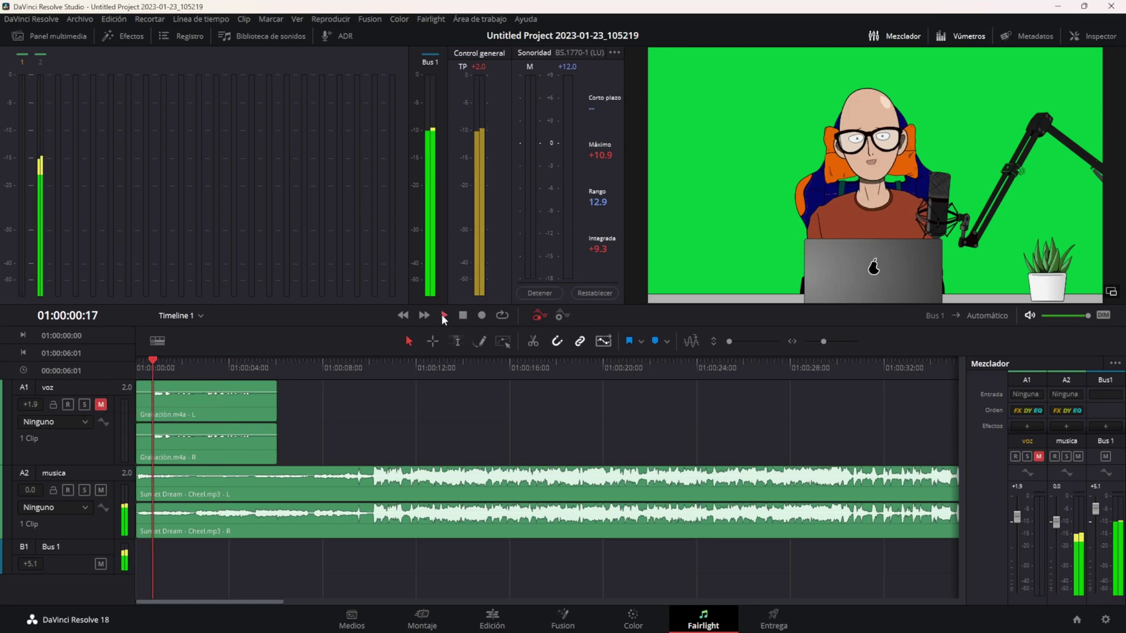
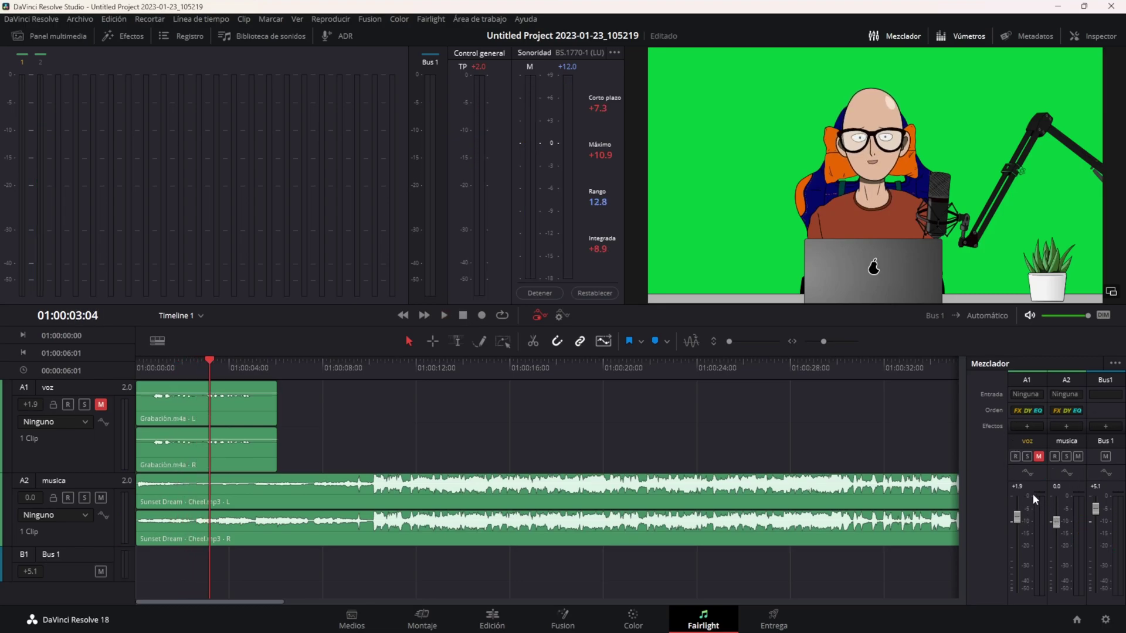
- Unmute the voz track and lower the musica fader to -16 dB during playback
key(Home)
click(1038, 456)
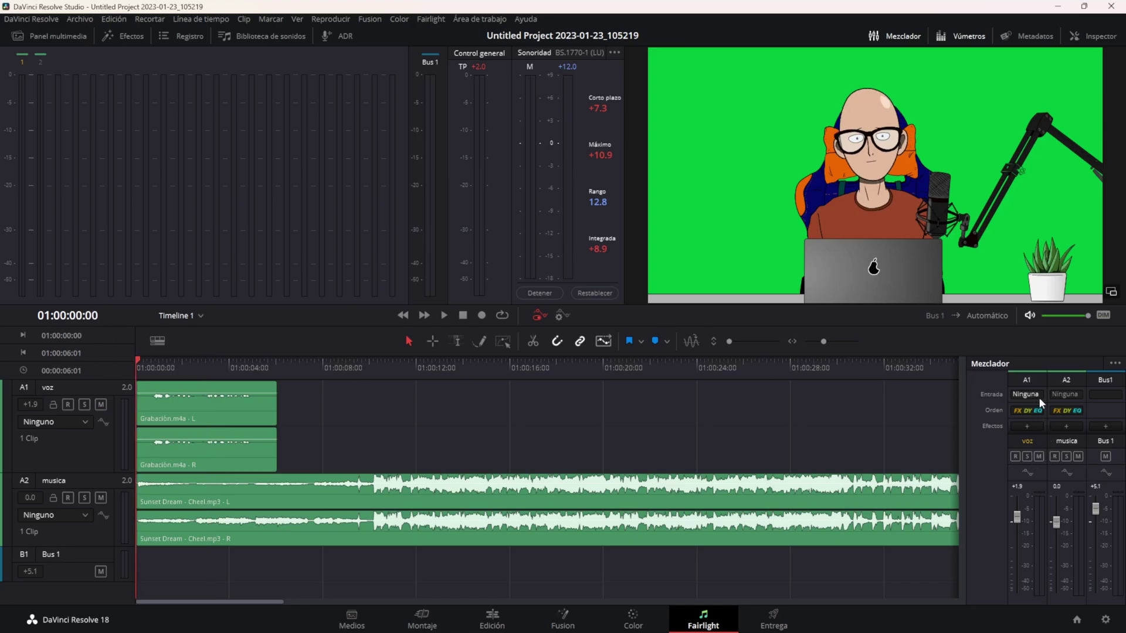
click(444, 315)
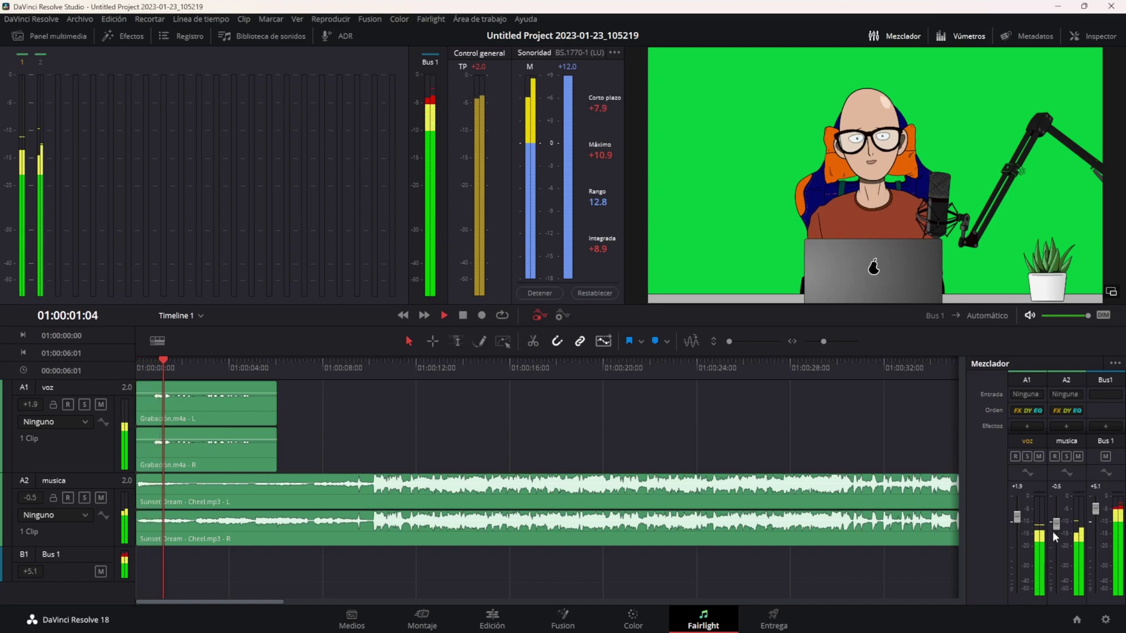
drag(1058, 534, 1058, 561)
drag(1059, 558, 1060, 563)
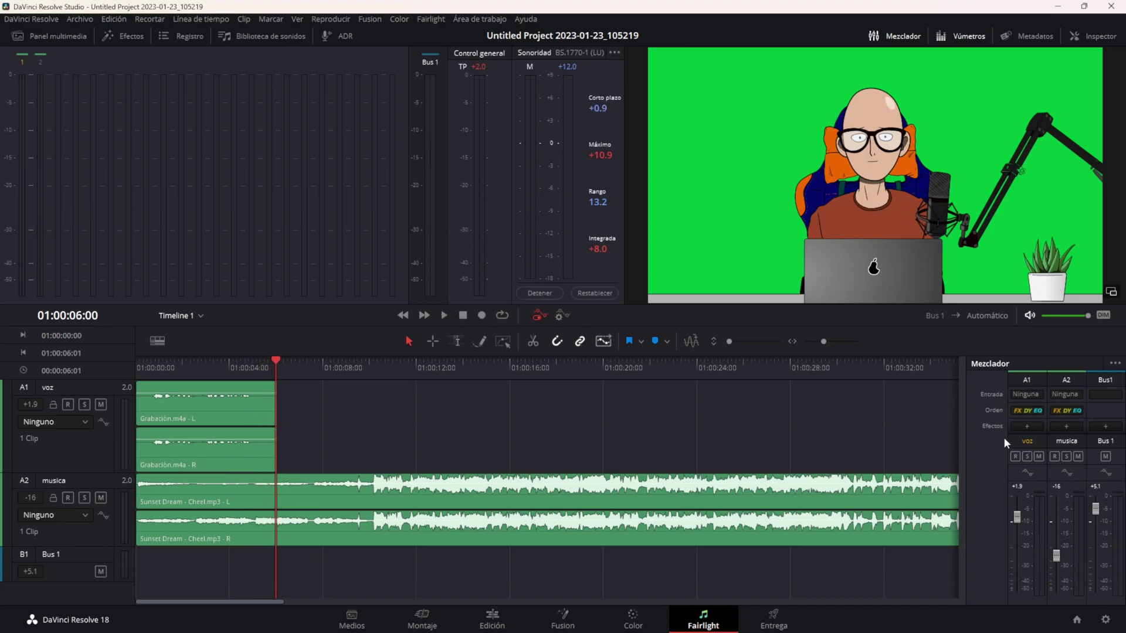
click(350, 369)
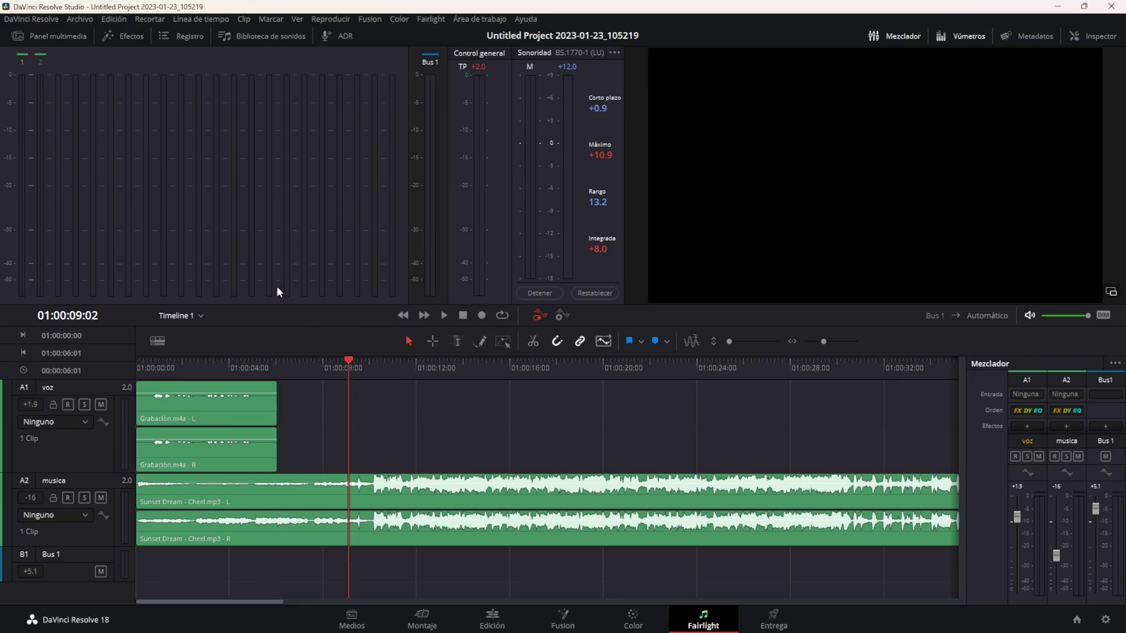
- On the Edit page, drag the Grabación.m4a voice clip later on A1
click(492, 619)
click(334, 471)
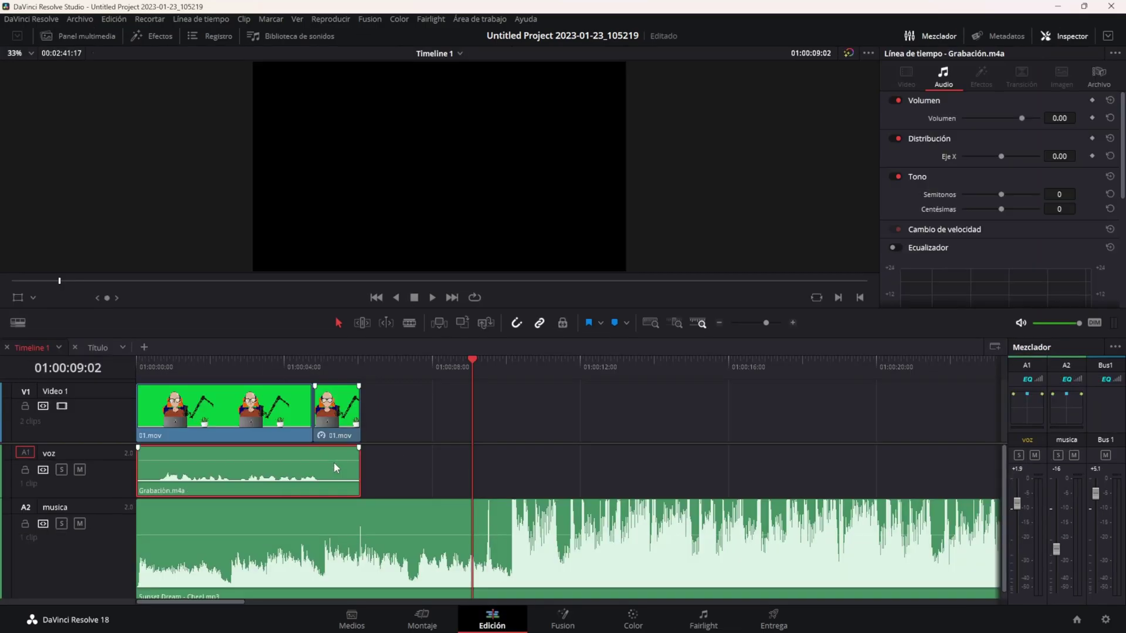
drag(305, 462, 423, 475)
- Split the music clip at two points and delete the middle section, leaving a gap
key(b)
click(394, 548)
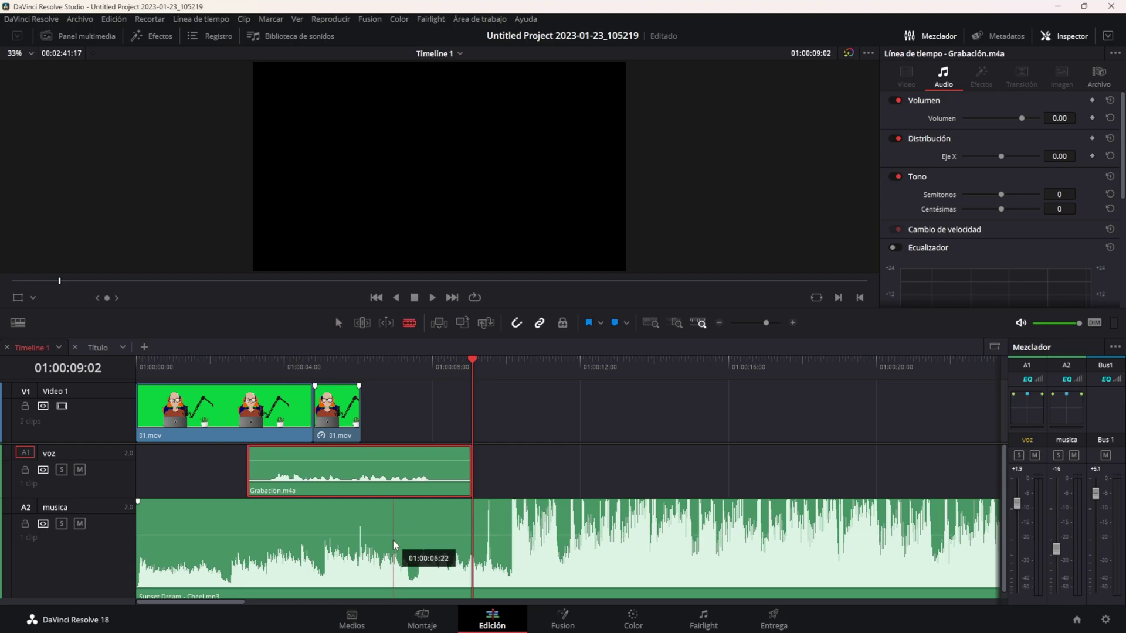
click(514, 549)
key(a)
click(454, 543)
key(Delete)
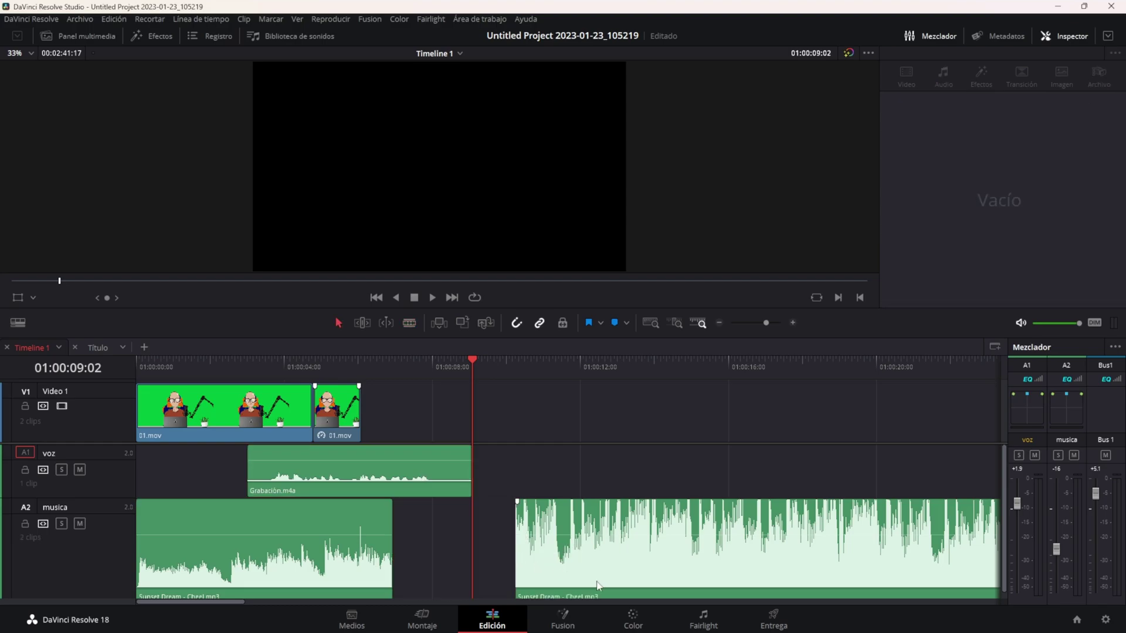
click(704, 618)
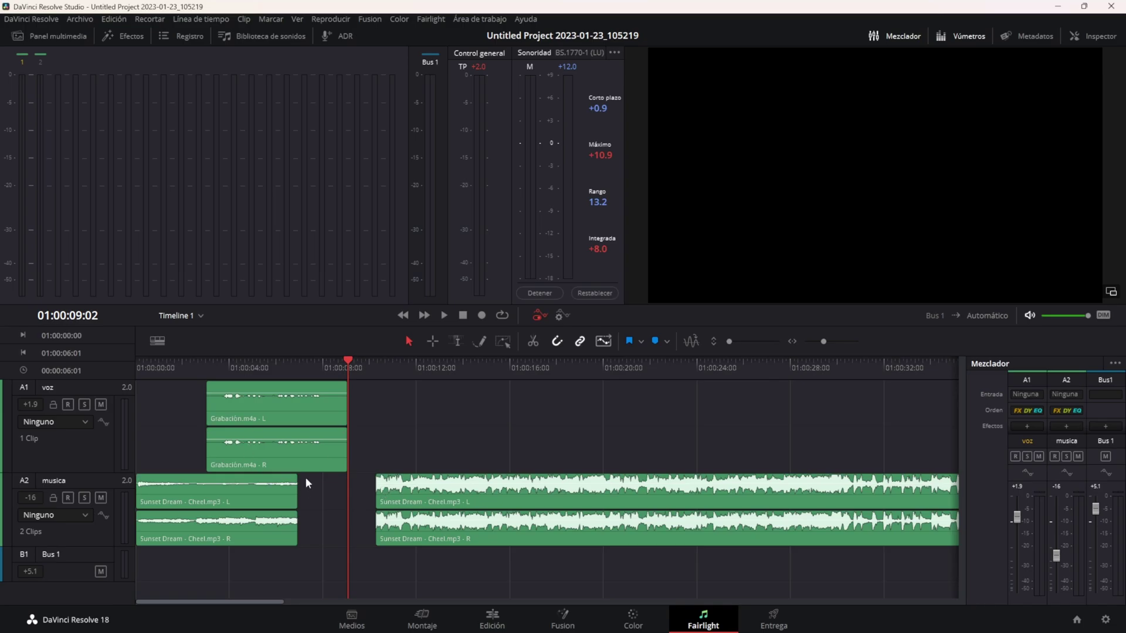
- Undo the music cut and return Grabación.m4a to the timeline start on A1
key(ctrl+z)
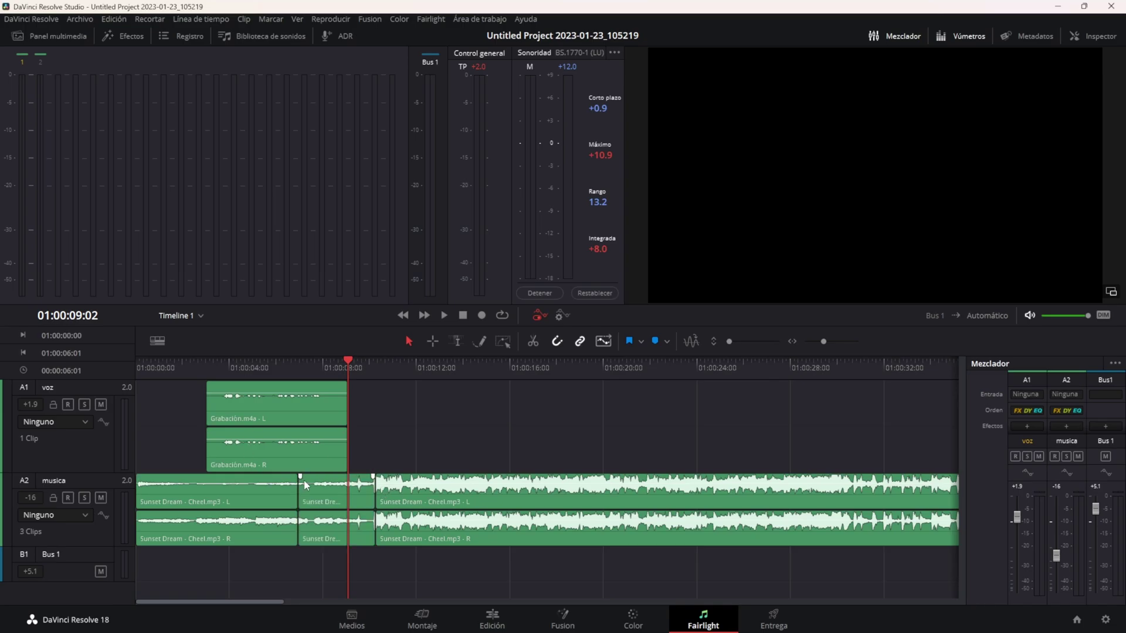
drag(312, 384, 242, 384)
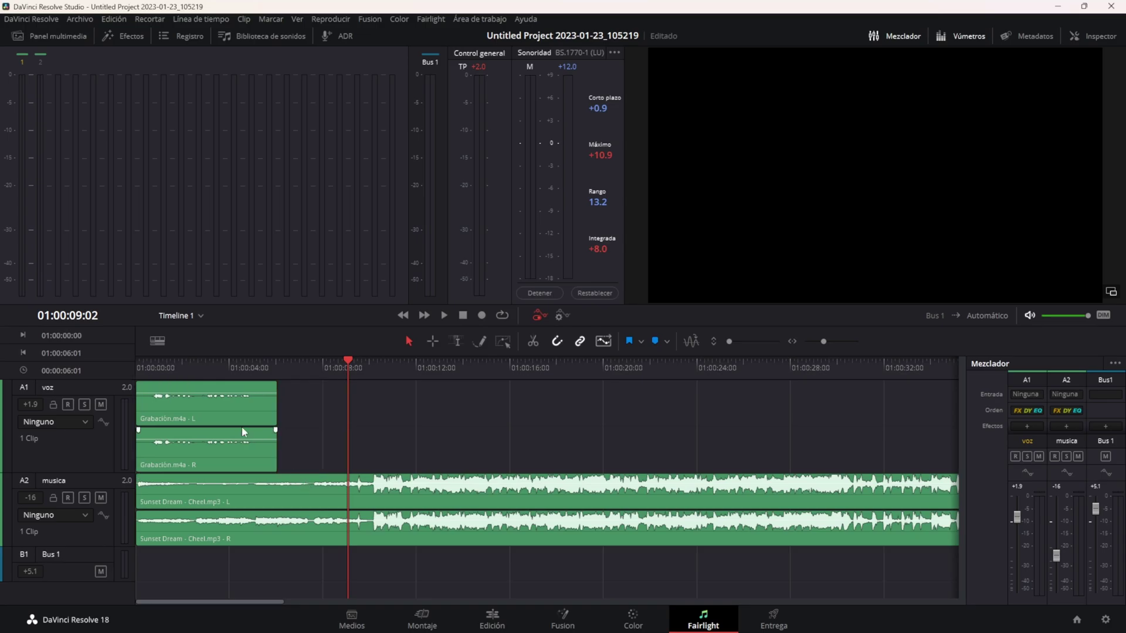
click(294, 365)
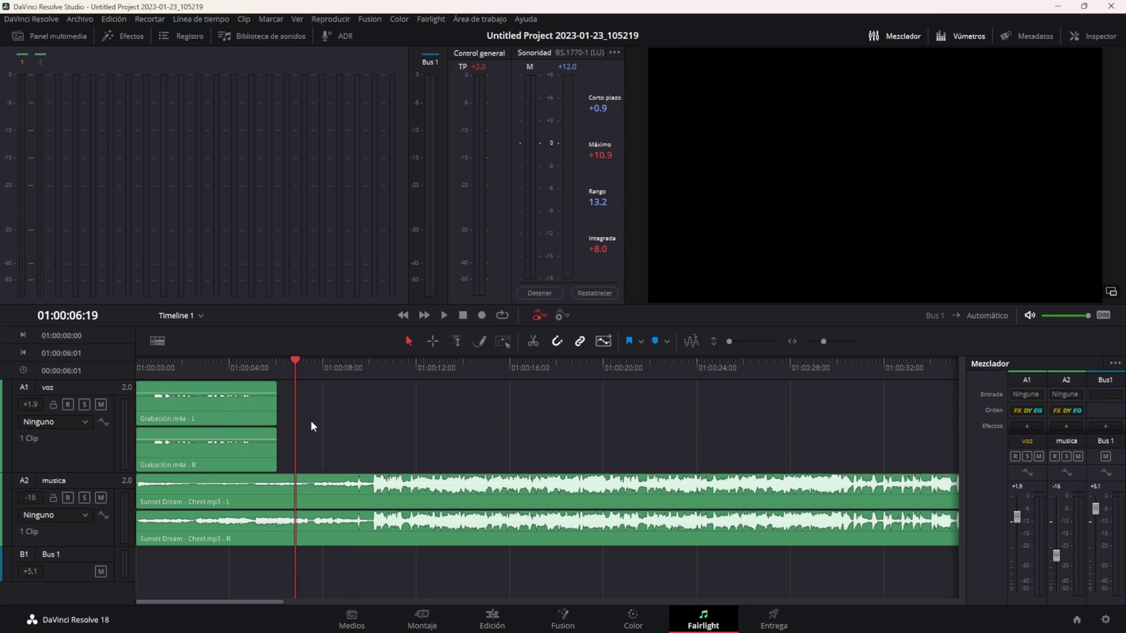
drag(238, 403, 344, 416)
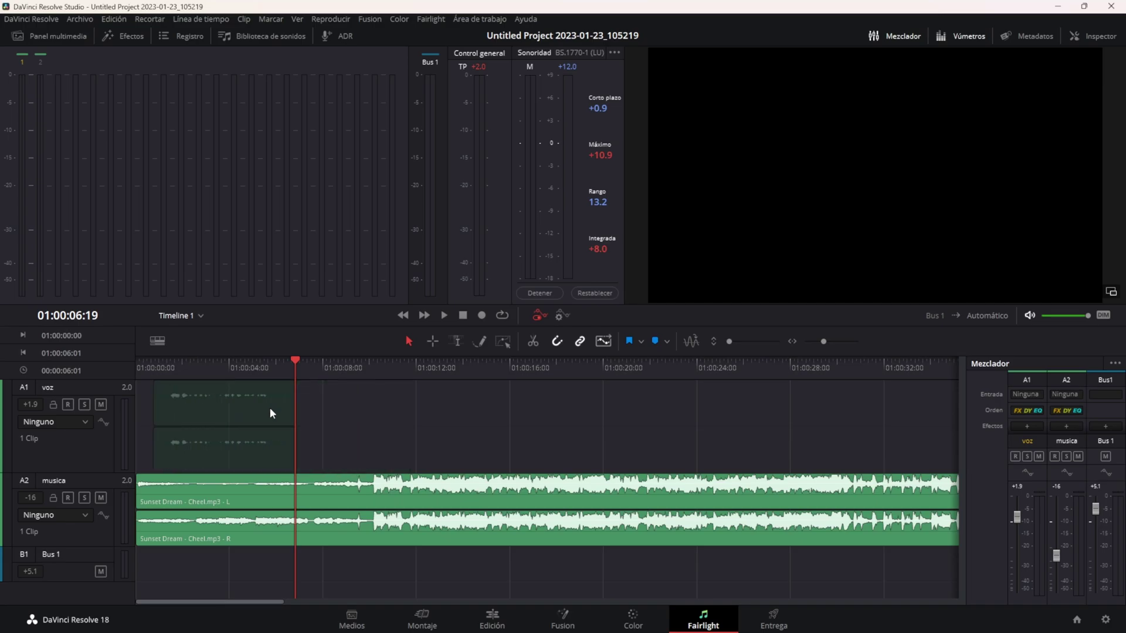
drag(344, 410, 234, 409)
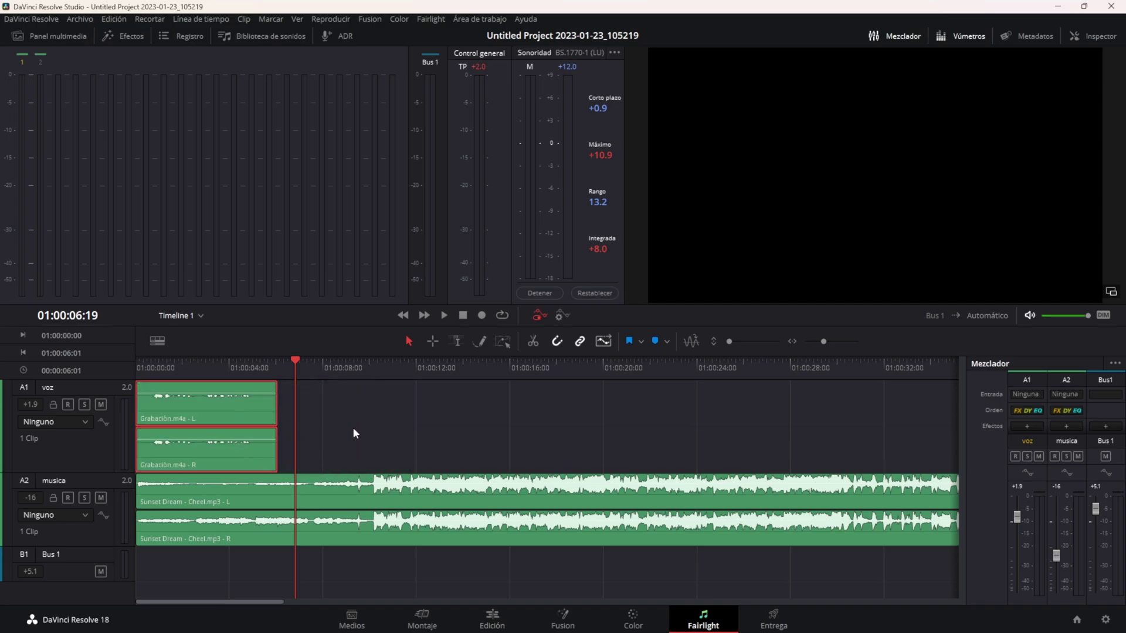
- With range selection, trial-delete a range inside the voice clip, then undo it
click(432, 342)
drag(317, 434, 388, 523)
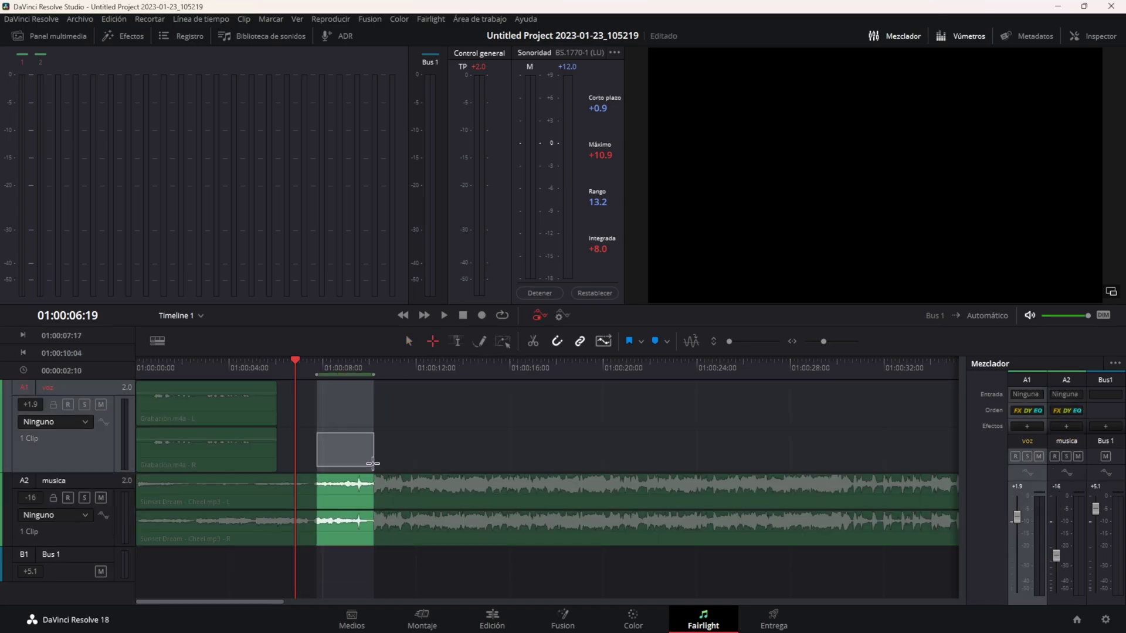
click(393, 446)
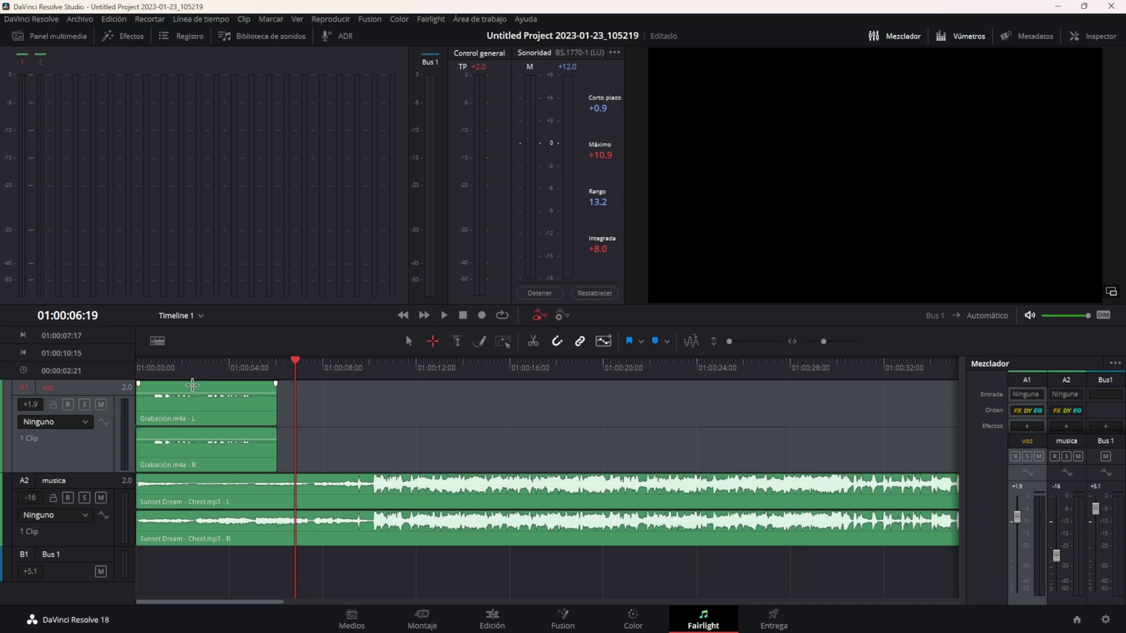
mouse_move(191, 385)
drag(191, 384, 232, 472)
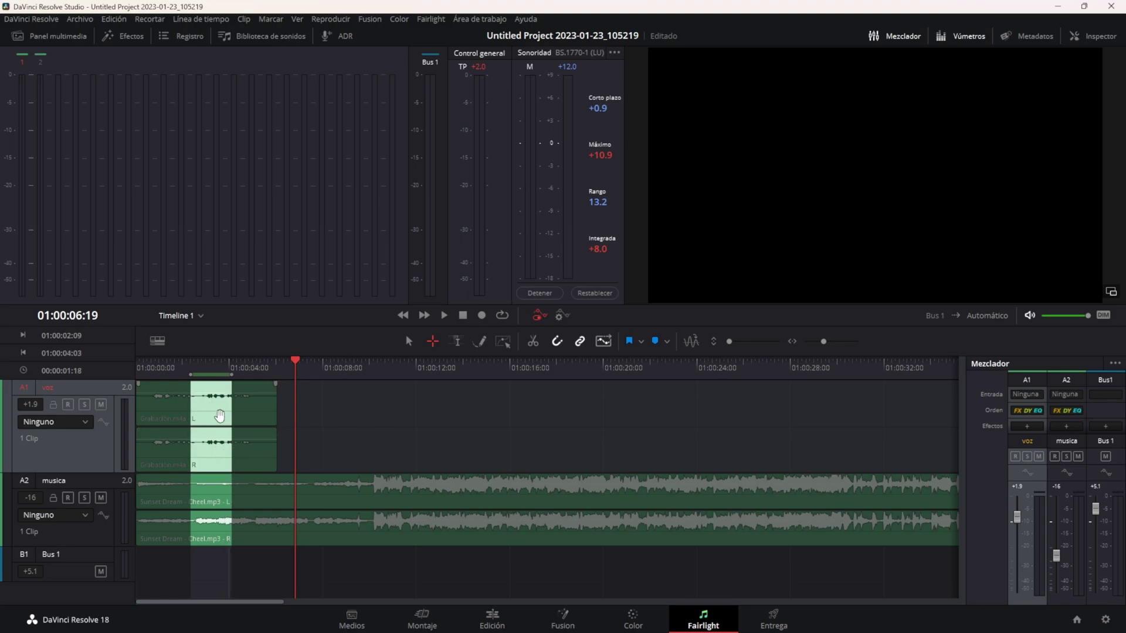
key(ctrl+b)
click(208, 417)
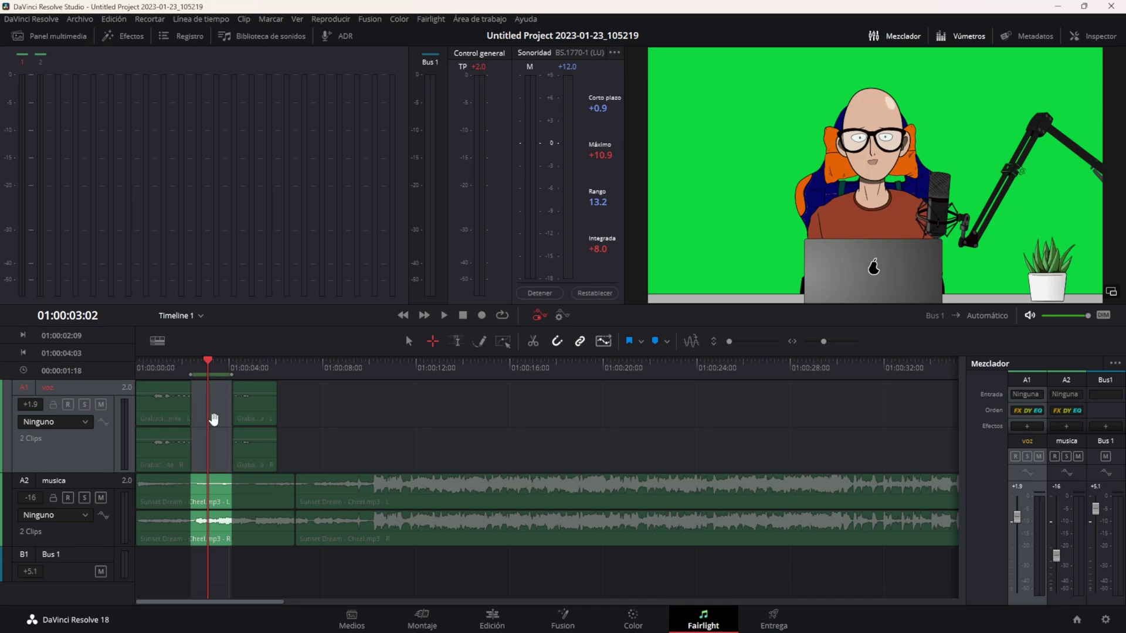
key(Delete)
key(ctrl+z)
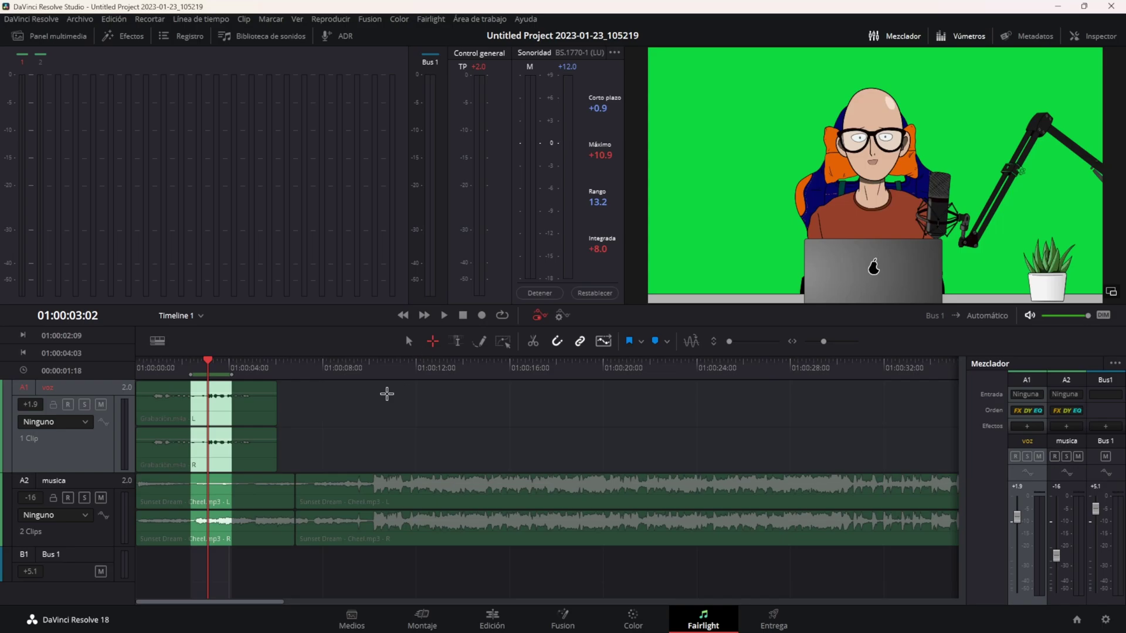
- Delete the 01:00:02:07–01:00:04:05 stretch across all tracks and ripple-close the gap
drag(234, 558, 189, 387)
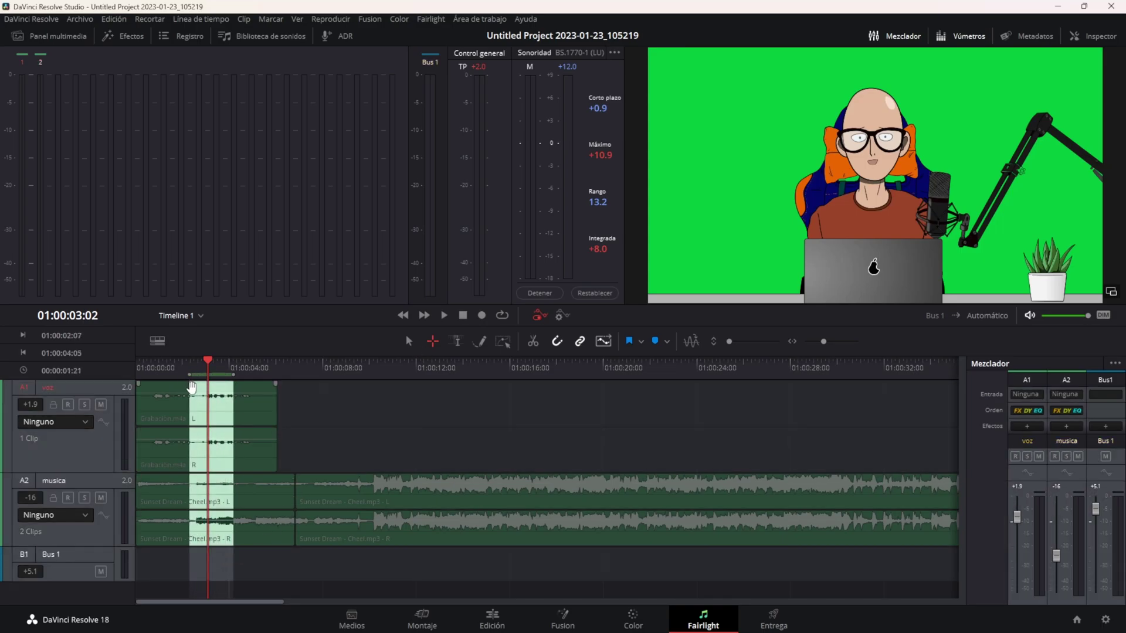
key(Delete)
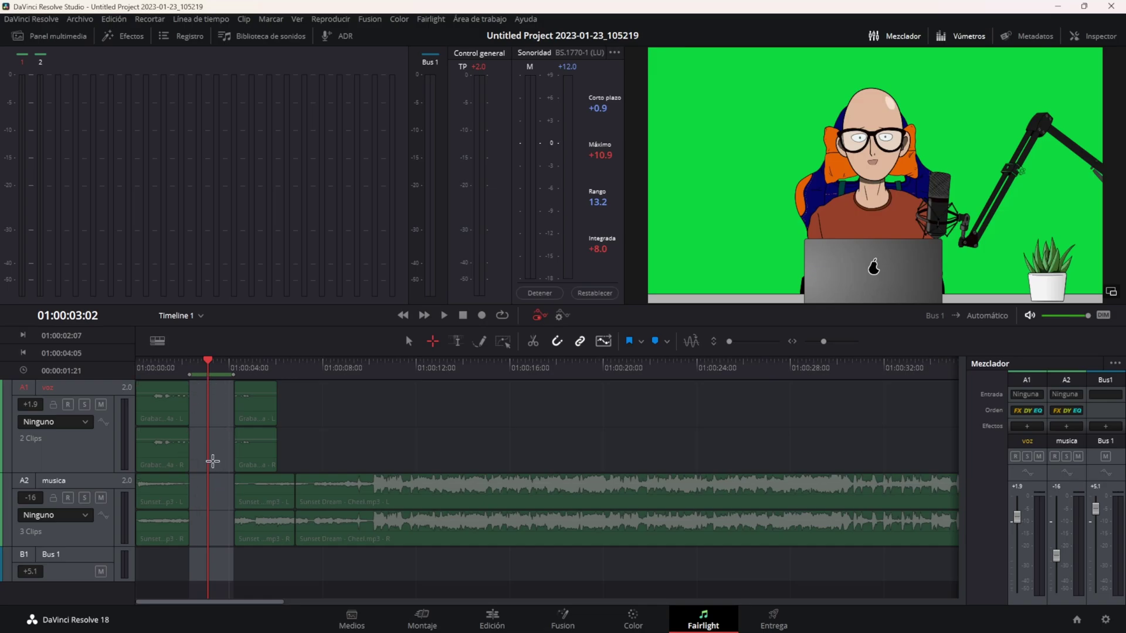
key(shift+BackSpace)
click(321, 384)
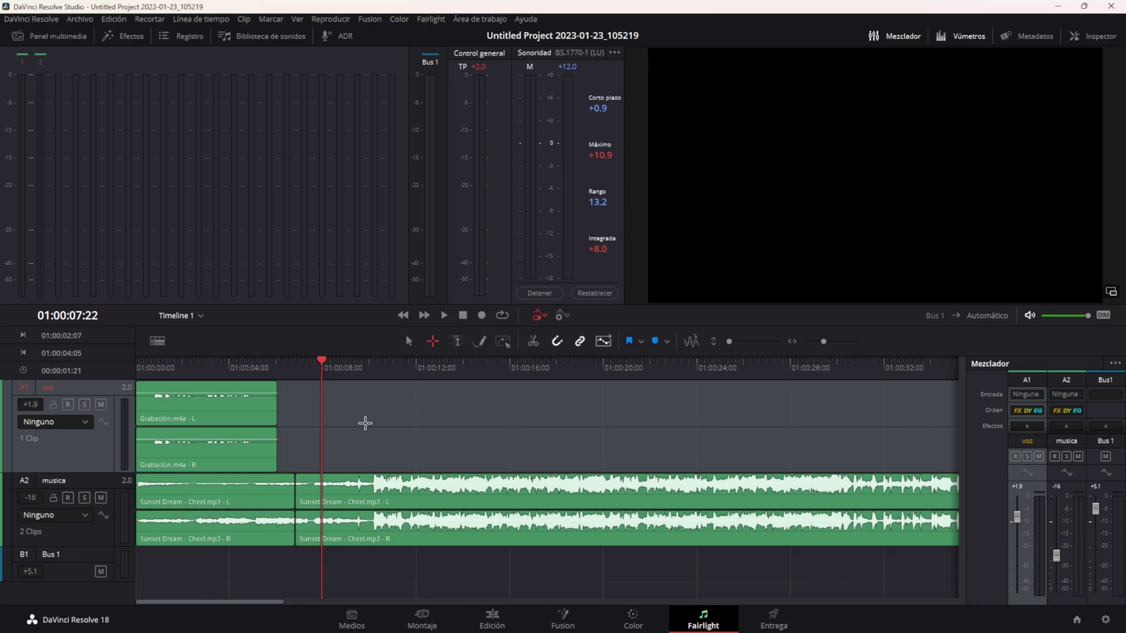
- Split musica around 01:00:10:01, delete the short piece, then clear the in/out points
key(space)
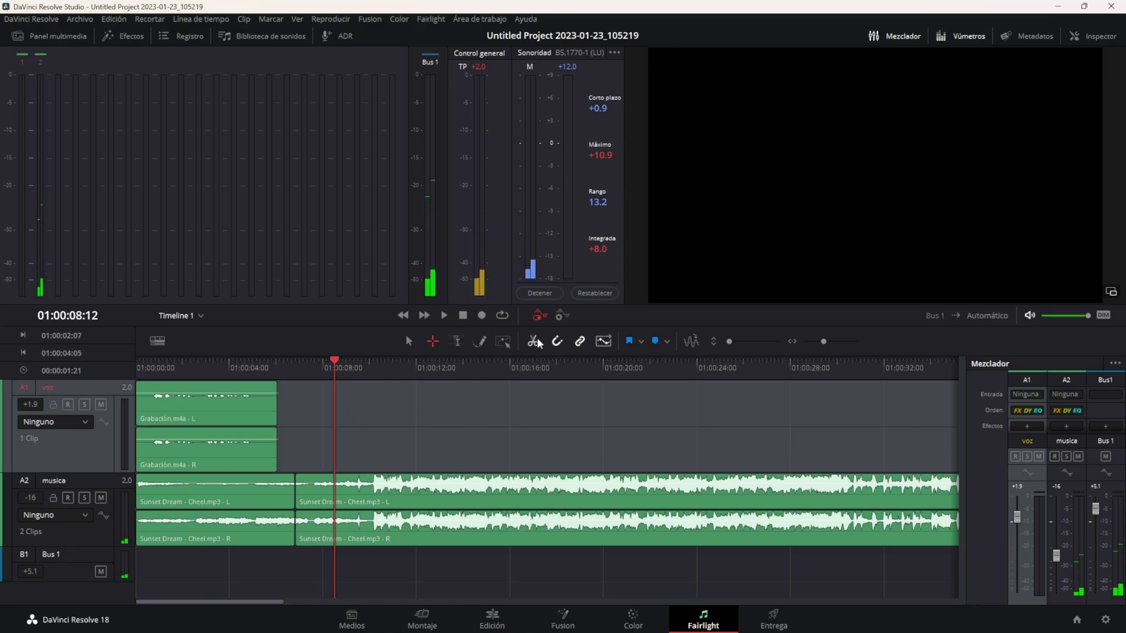
click(539, 343)
click(372, 362)
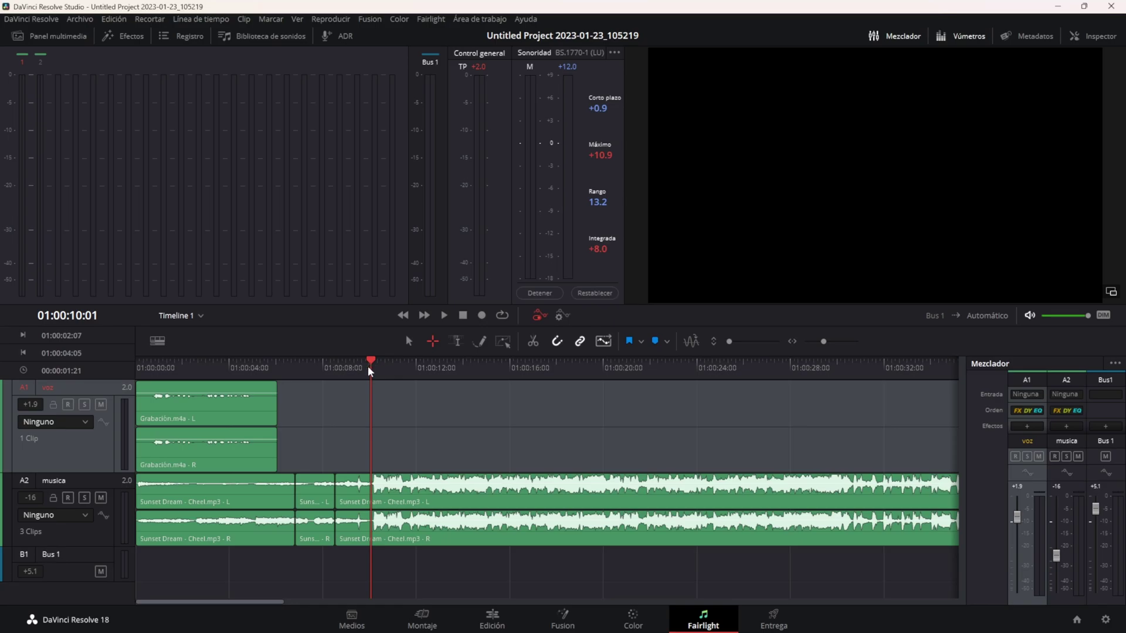
key(ctrl+b)
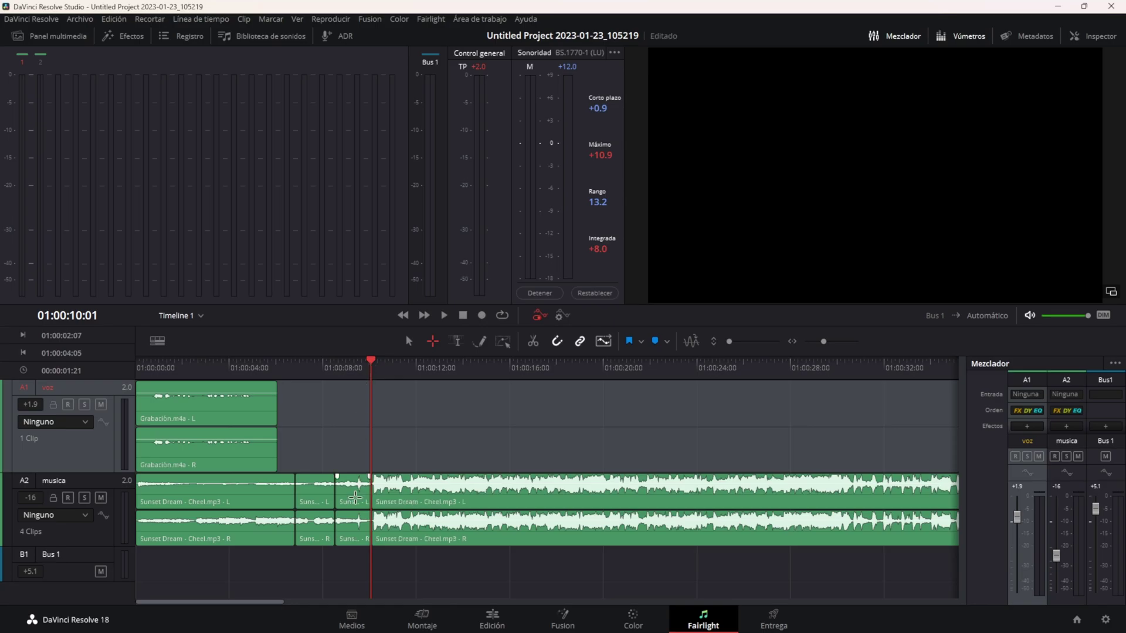
key(a)
click(356, 499)
key(Delete)
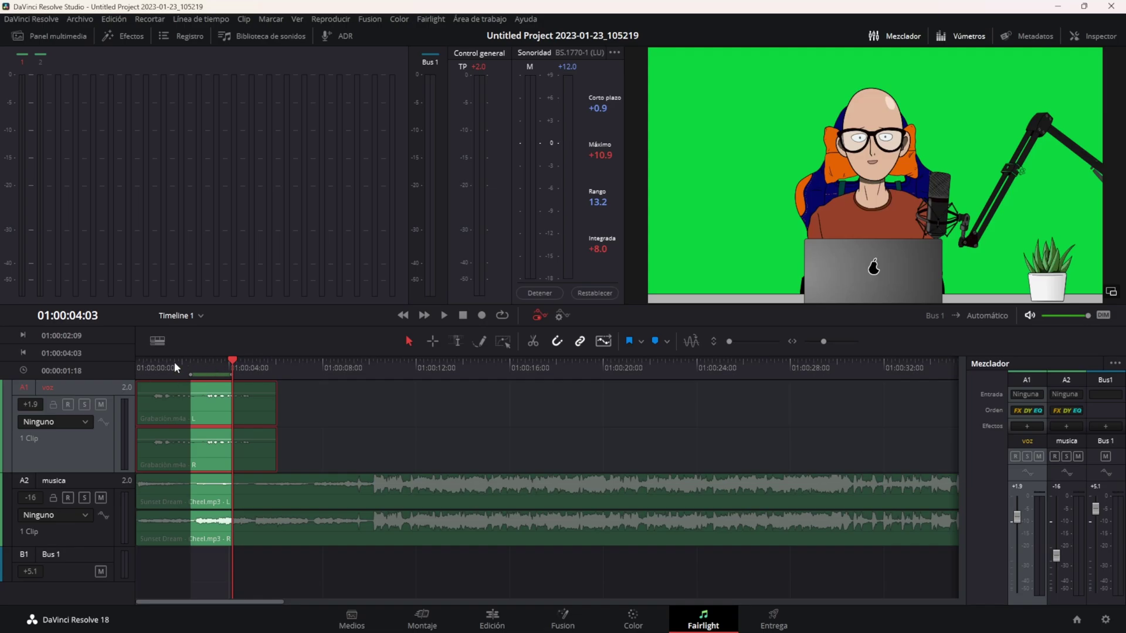
key(alt+x)
click(341, 364)
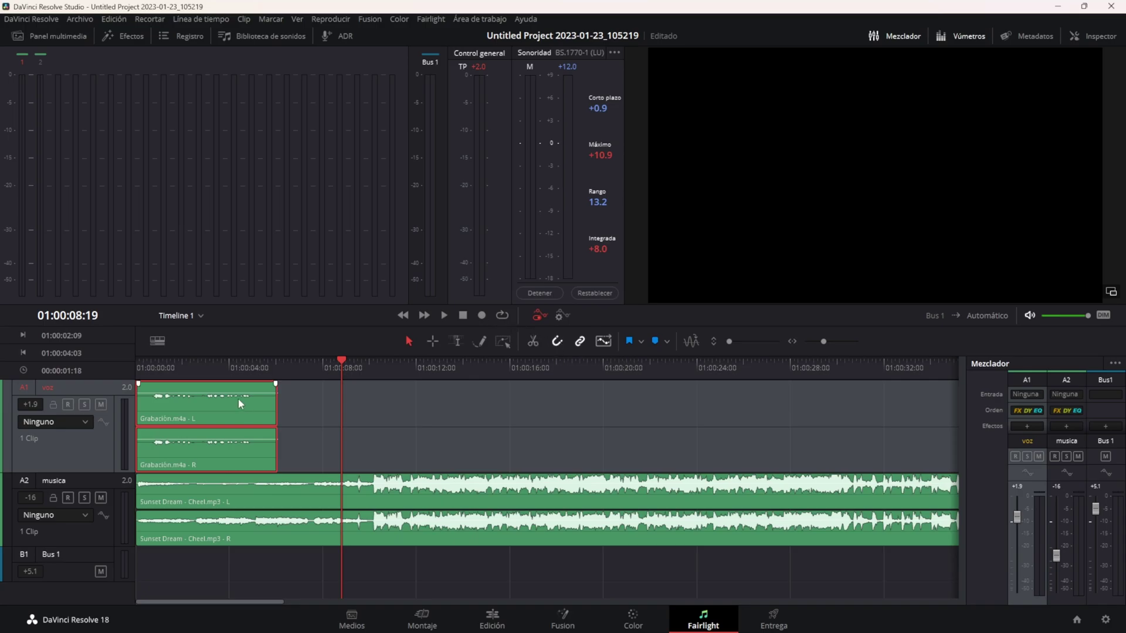
- Split the voice clip at 01:00:03:23, then move and disable the right-hand piece
click(229, 365)
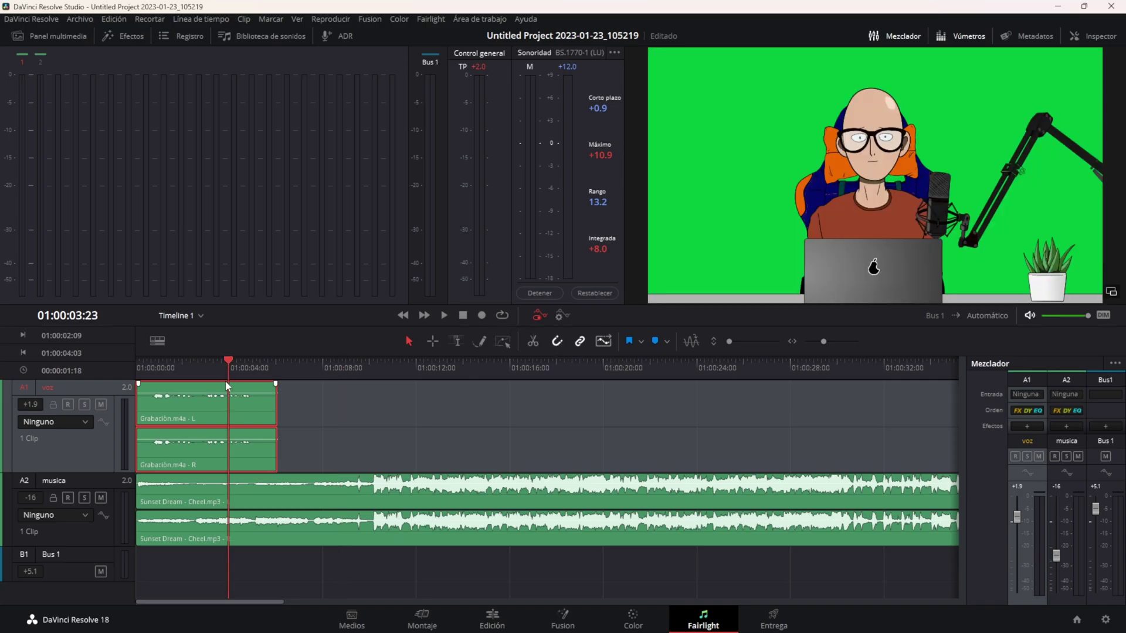
key(ctrl+b)
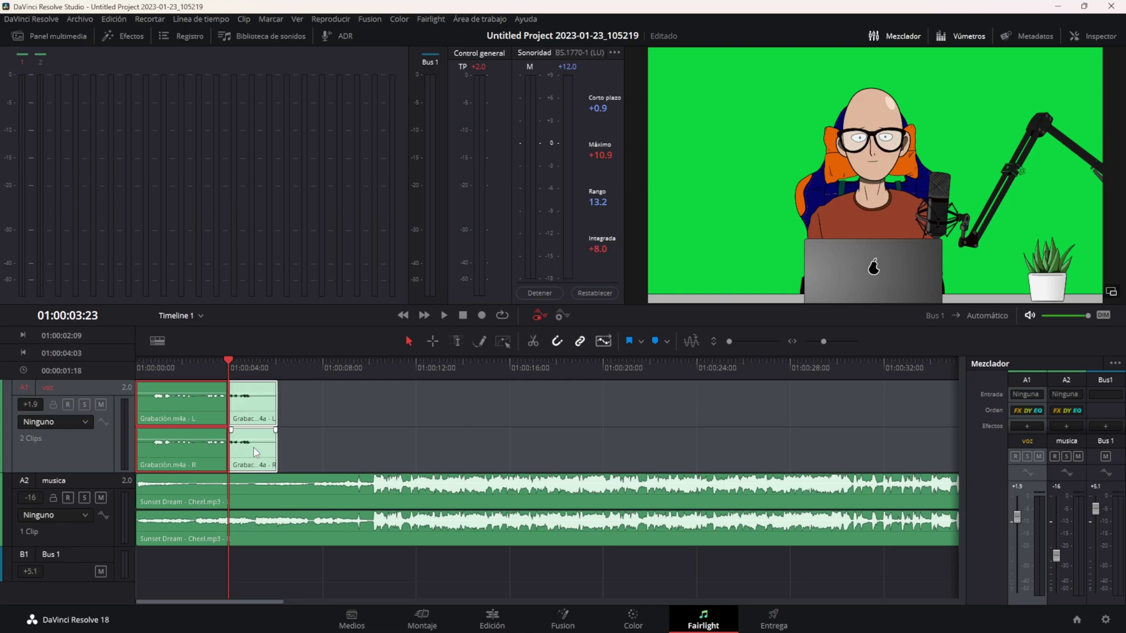
click(256, 448)
drag(257, 447, 269, 447)
click(203, 363)
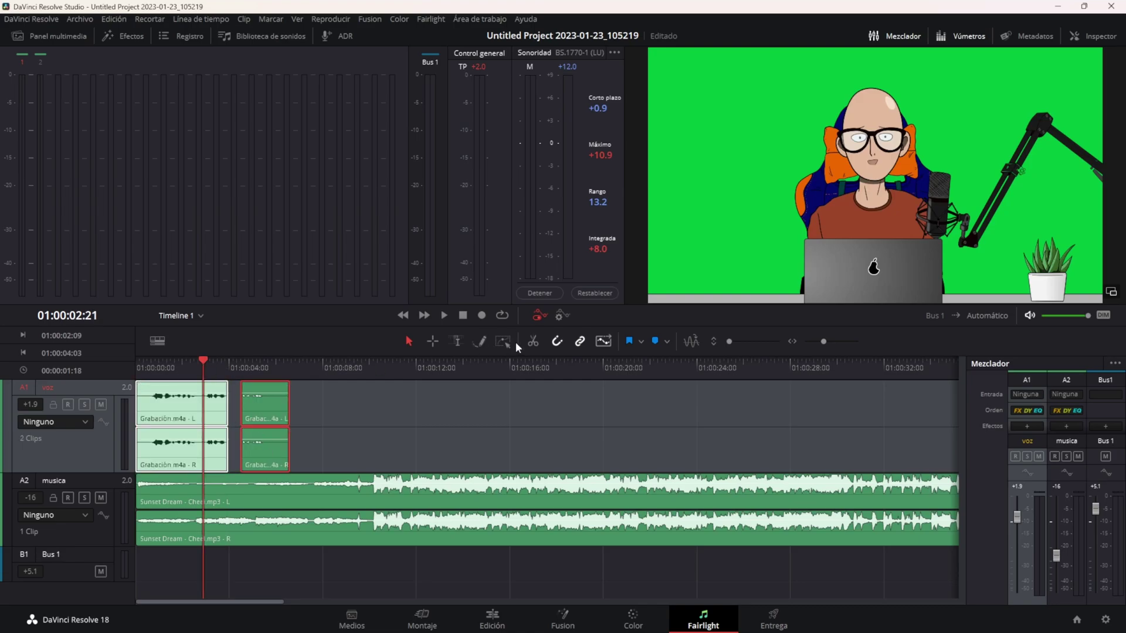
key(d)
drag(257, 407, 252, 411)
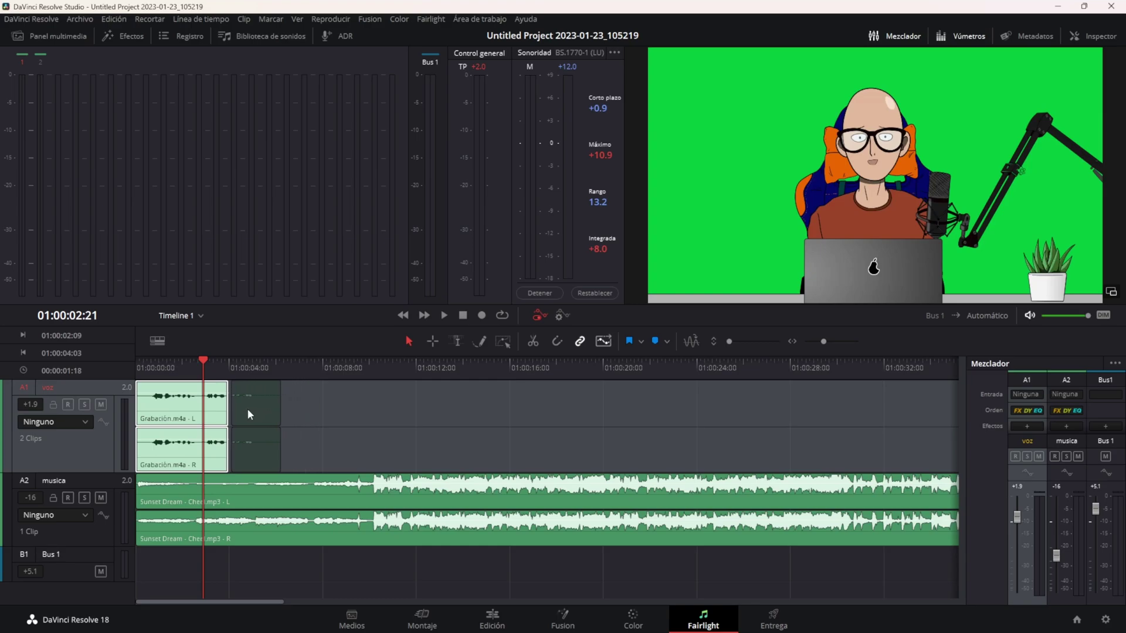
drag(252, 410, 283, 410)
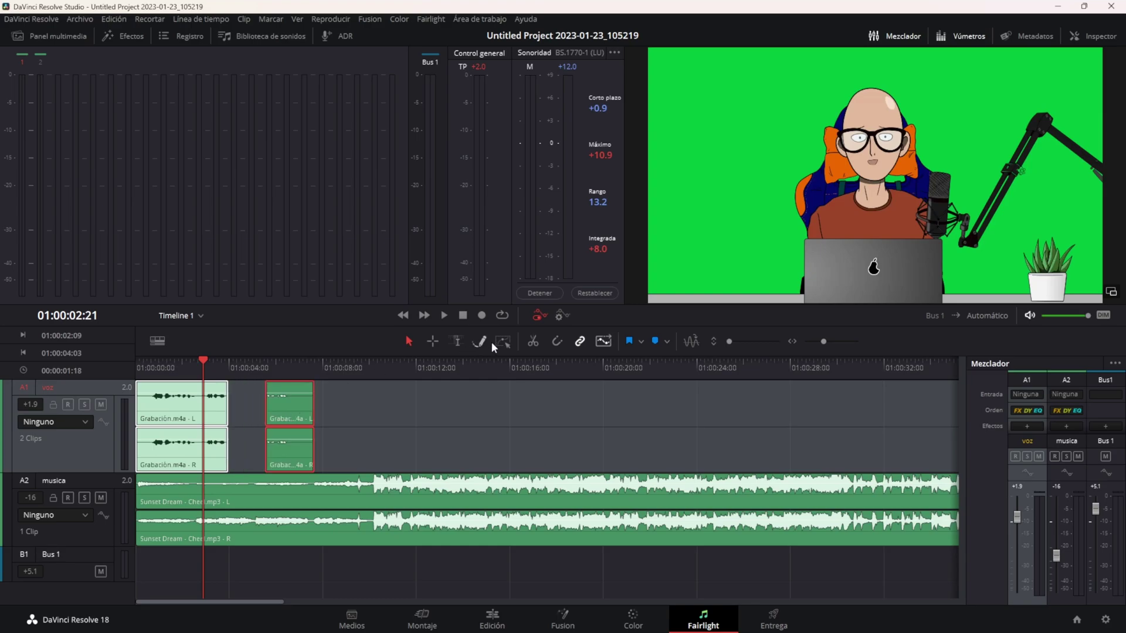
- Turn on snapping and undo so the second voice piece adjoins the first
click(558, 344)
key(ctrl+z)
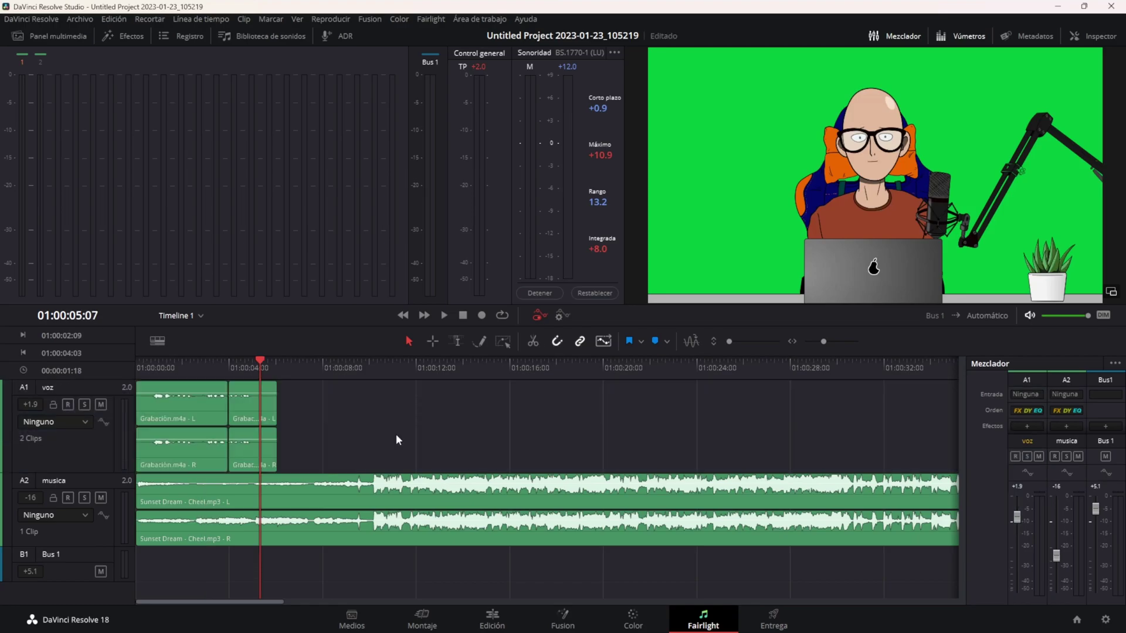
drag(269, 367, 307, 370)
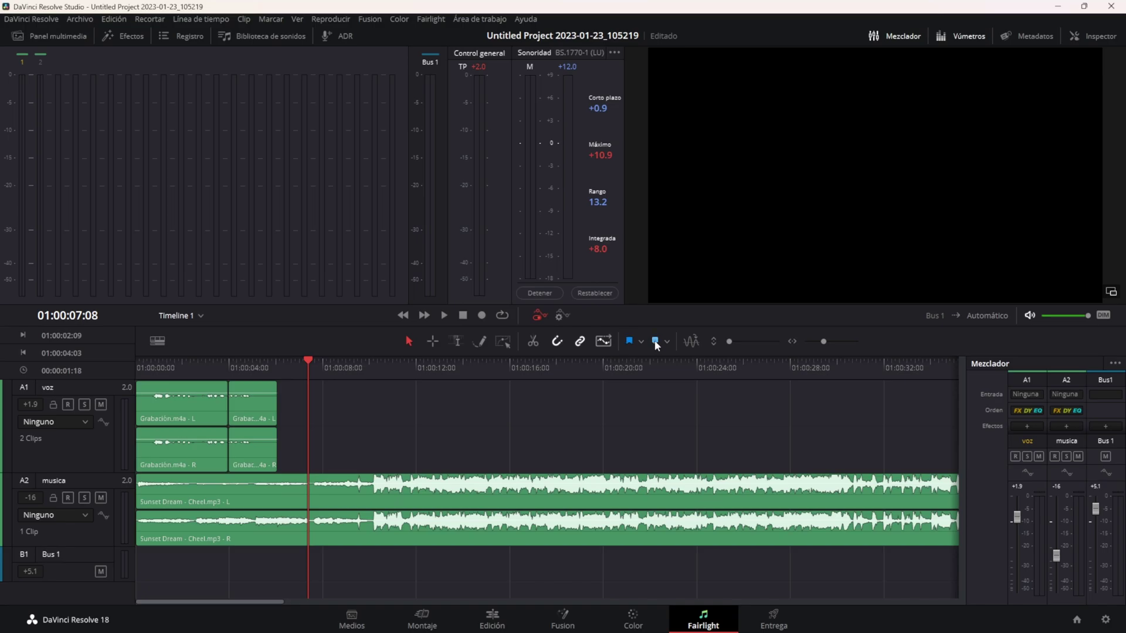
- Add timeline markers at 01:00:07:08 and 01:00:09:15
key(space)
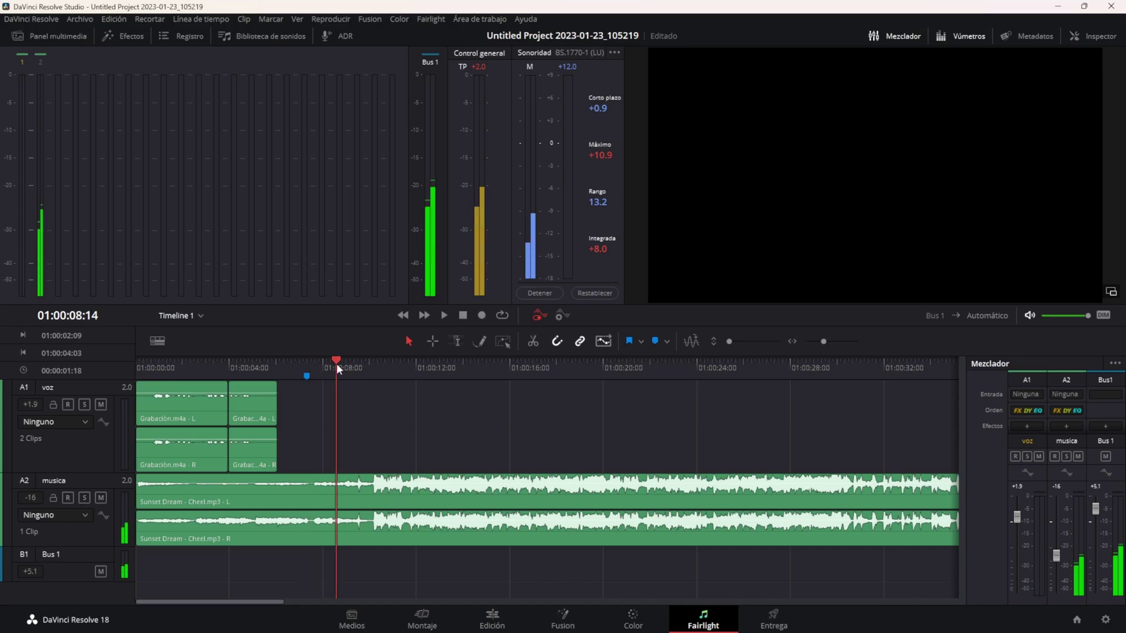
key(space)
key(m)
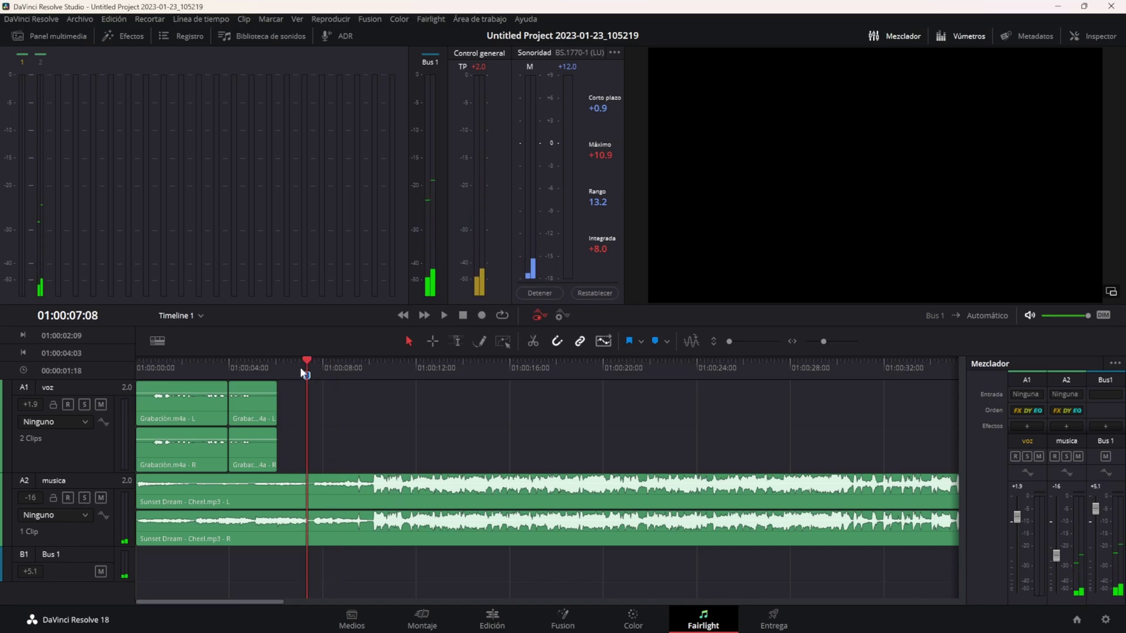
click(361, 364)
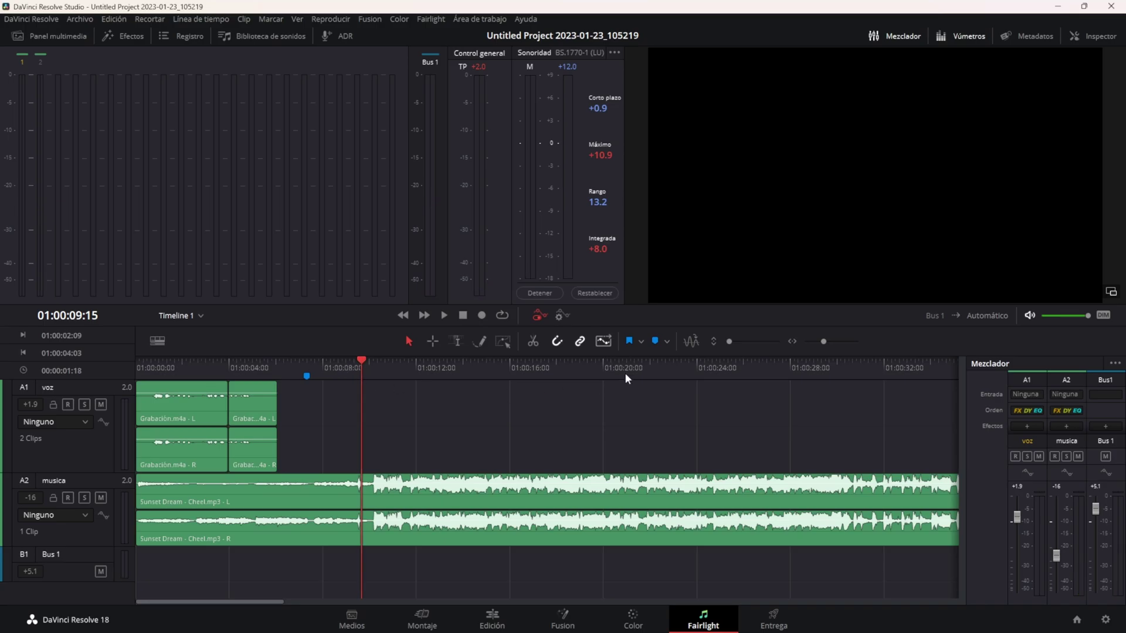
- Add a marker on the Sunset Dream music clip at 01:00:21:20
click(646, 365)
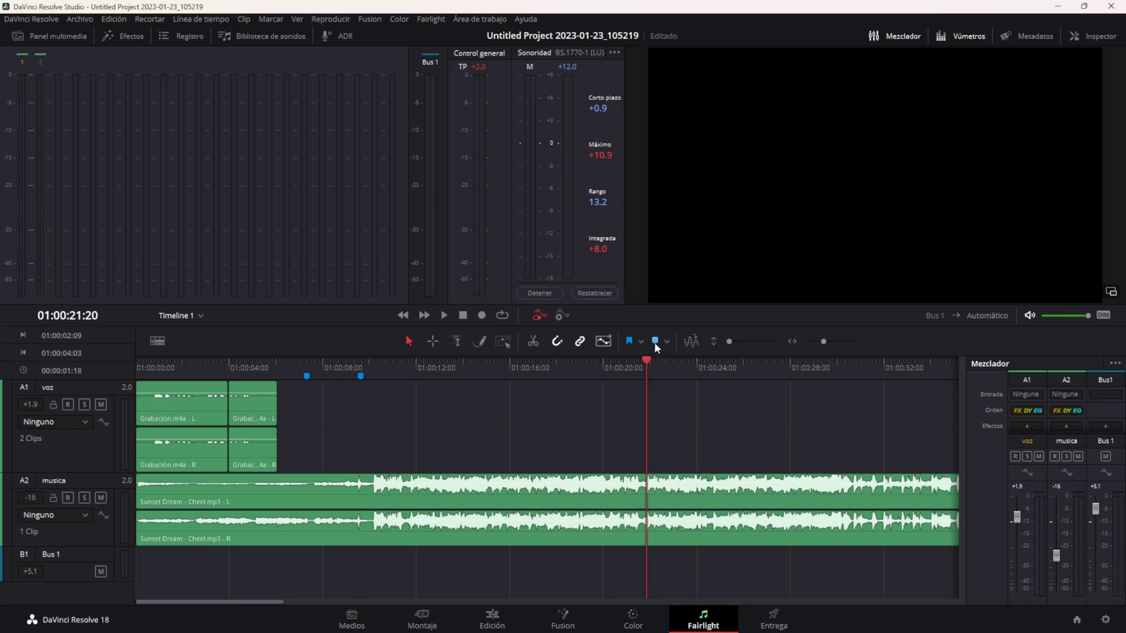
click(691, 498)
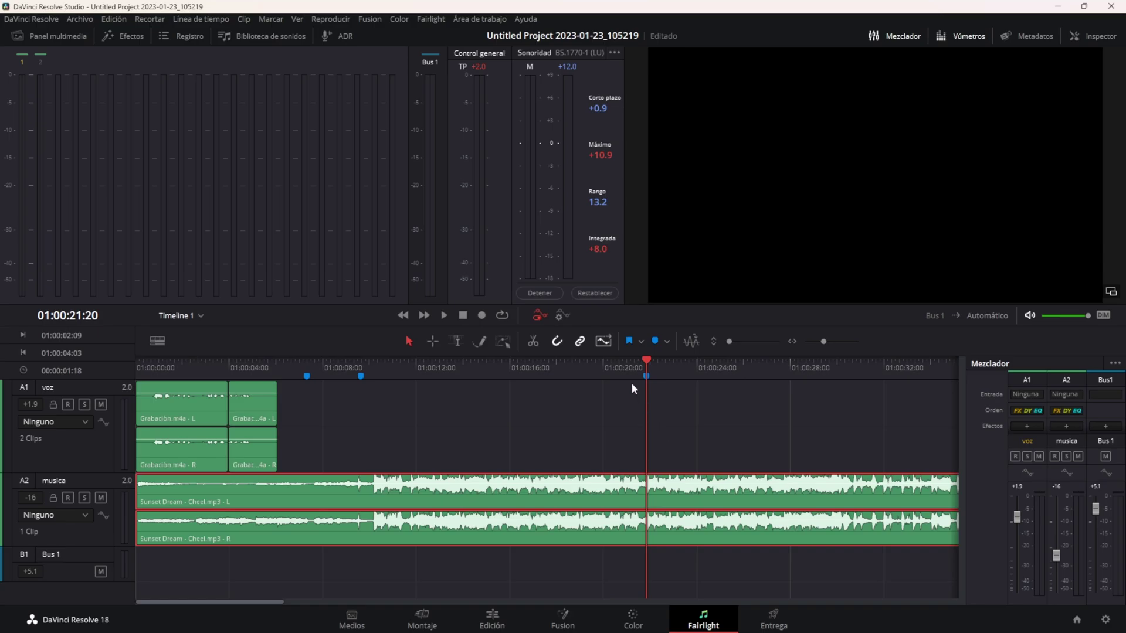
click(629, 341)
click(194, 368)
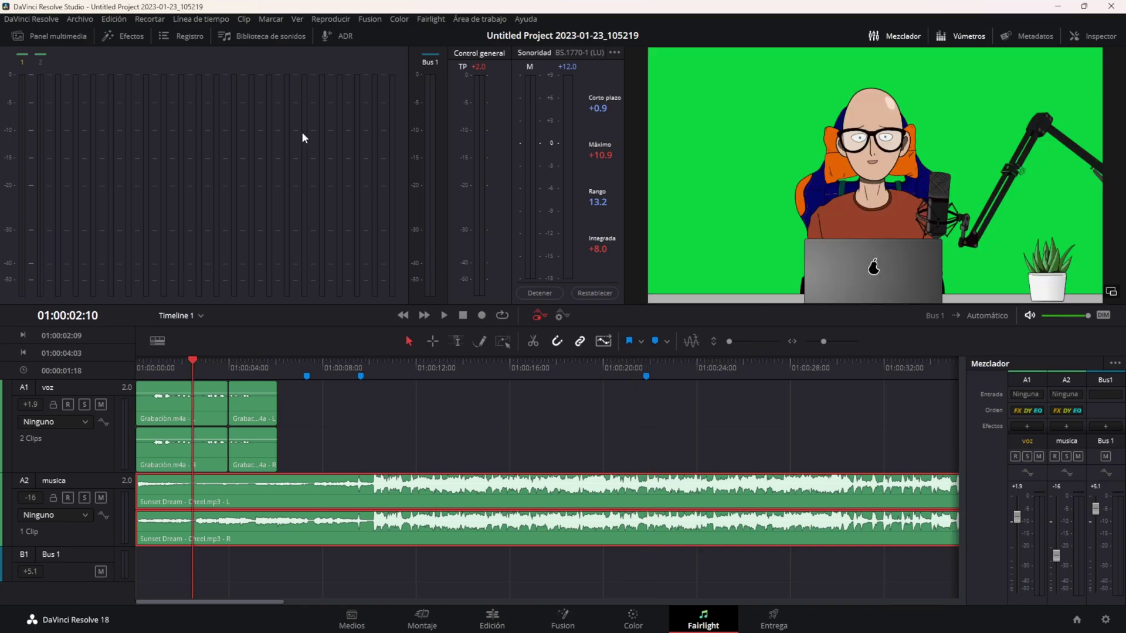
- Open the audio effects library and rejoin the voice pieces into one Grabación.m4a clip
click(126, 36)
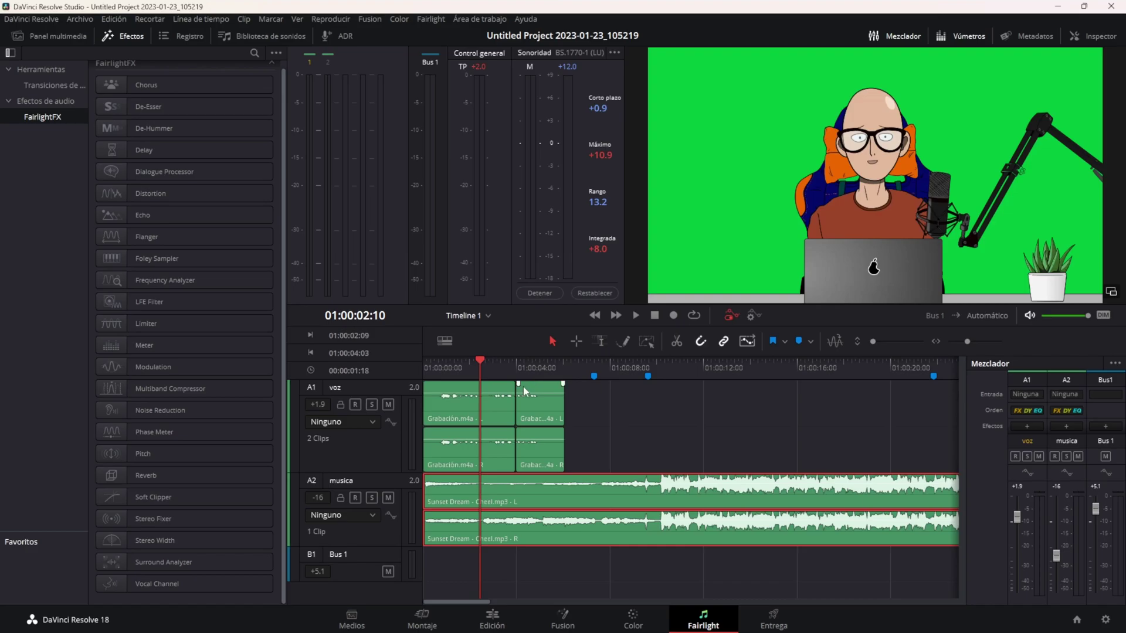
click(535, 408)
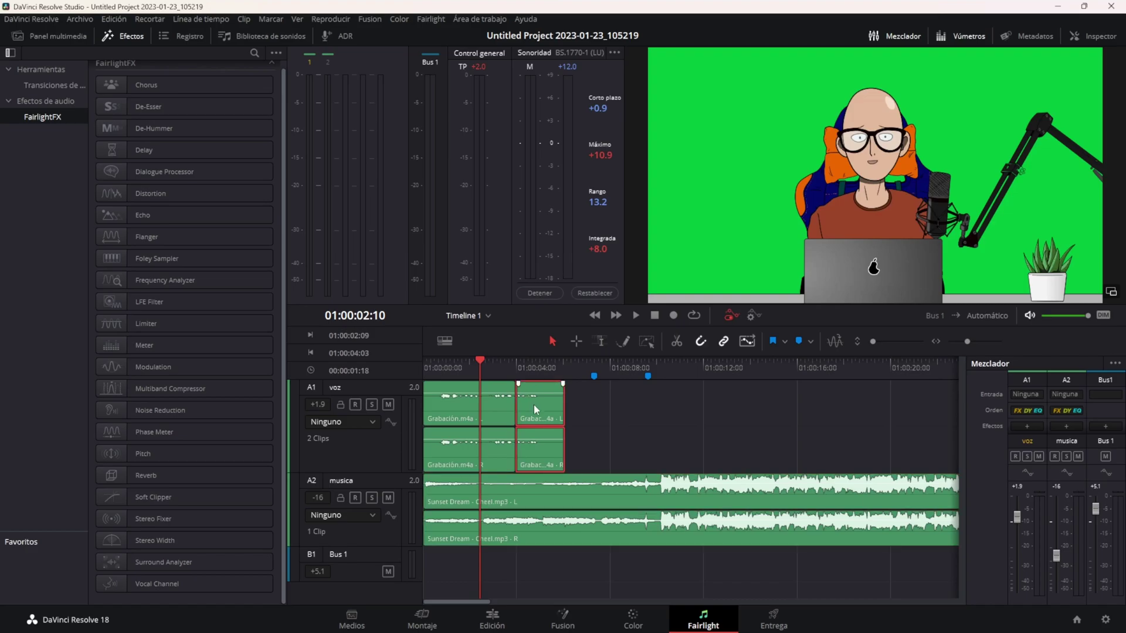
drag(534, 404, 578, 432)
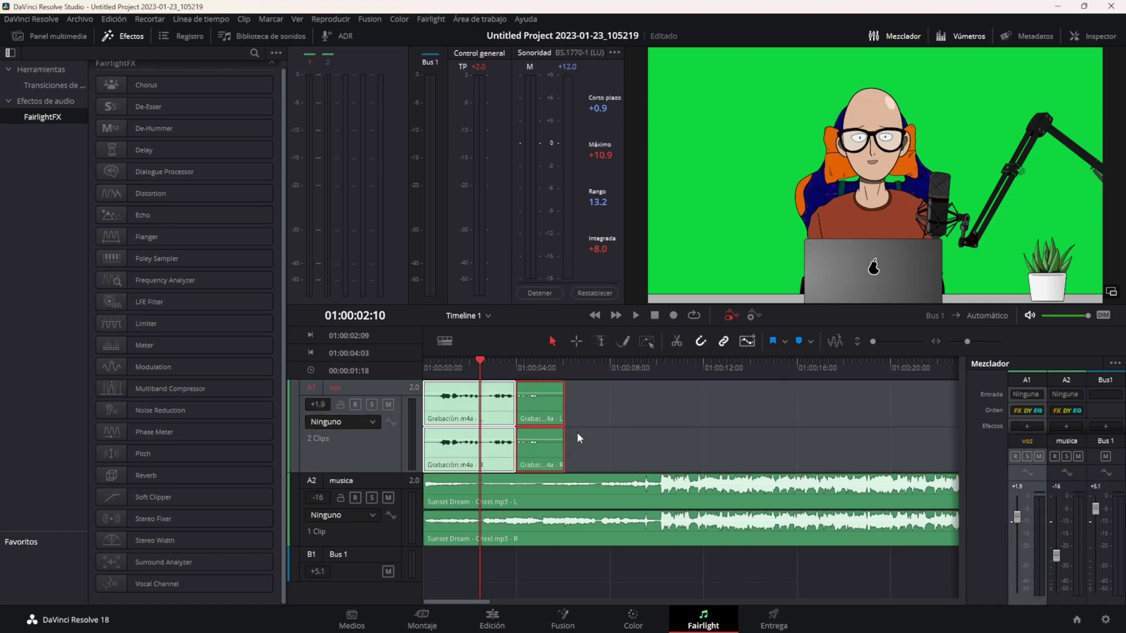
key(ctrl+z)
- Mute the musica track and save the project
key(Home)
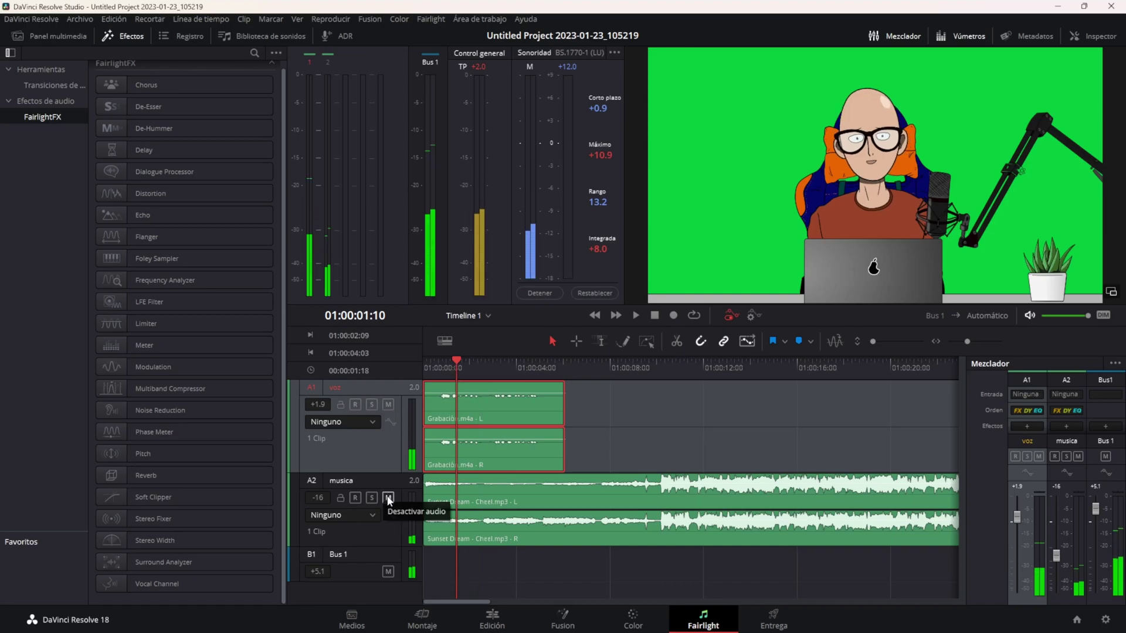
click(389, 498)
key(ctrl+s)
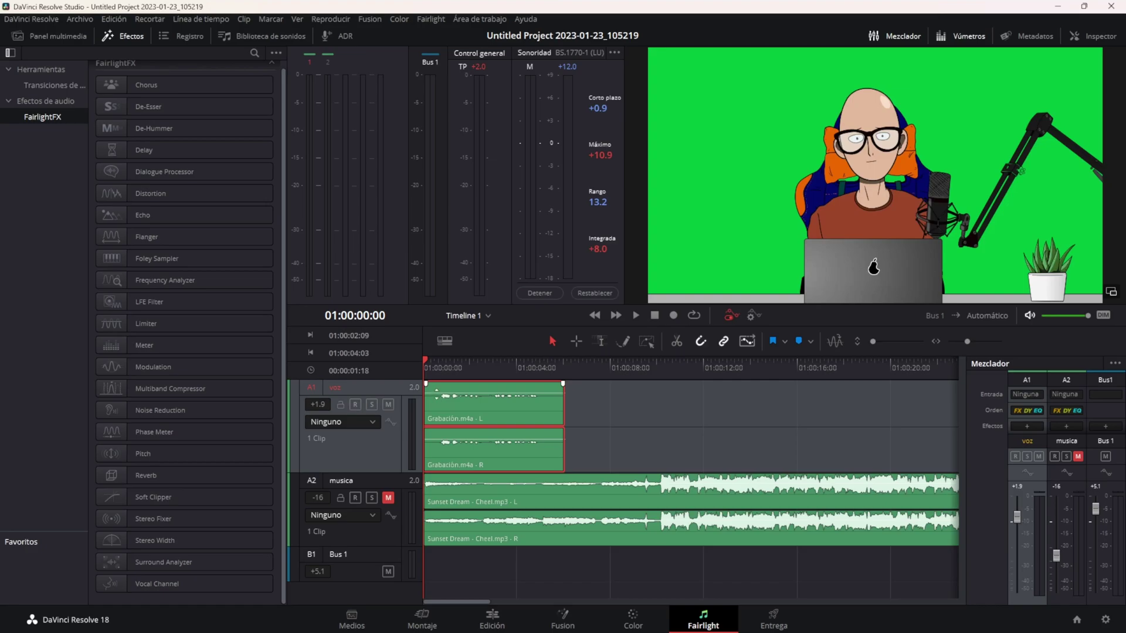
mouse_move(436, 394)
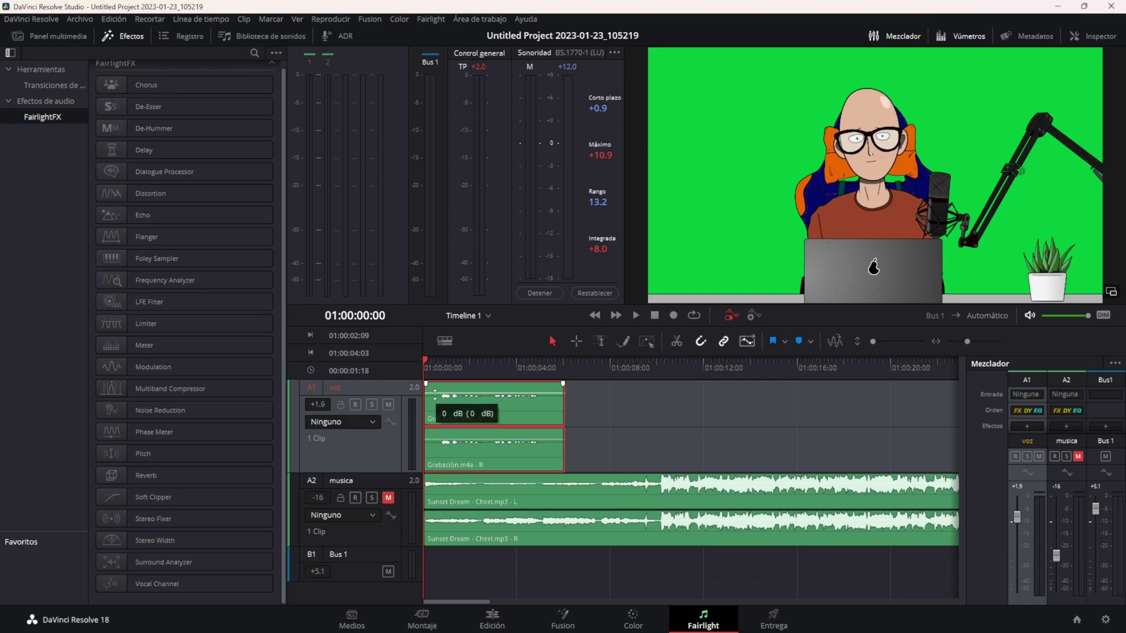
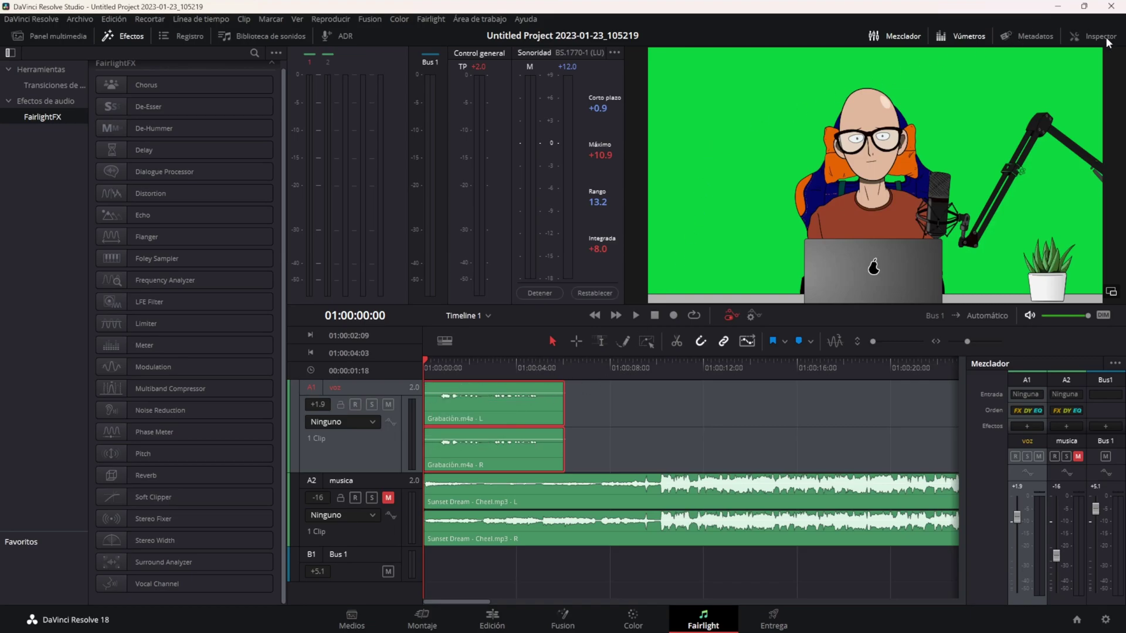
- Try a voice clip volume of about 14 in the Inspector, reset it to 0.00, and save
click(1079, 37)
mouse_move(532, 412)
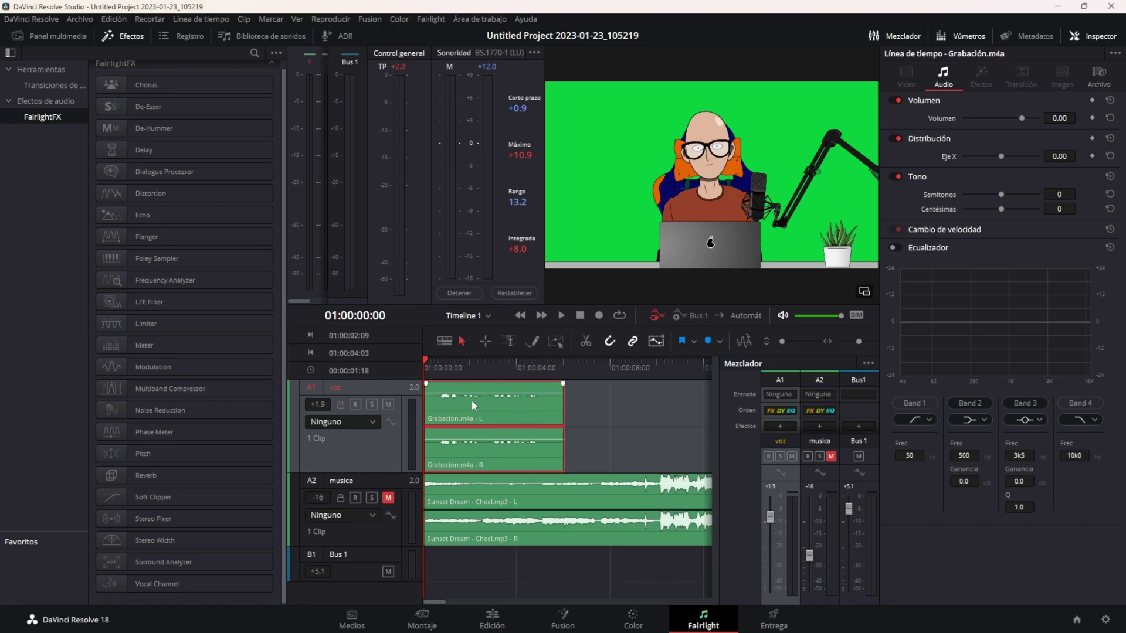
drag(1021, 118, 1028, 118)
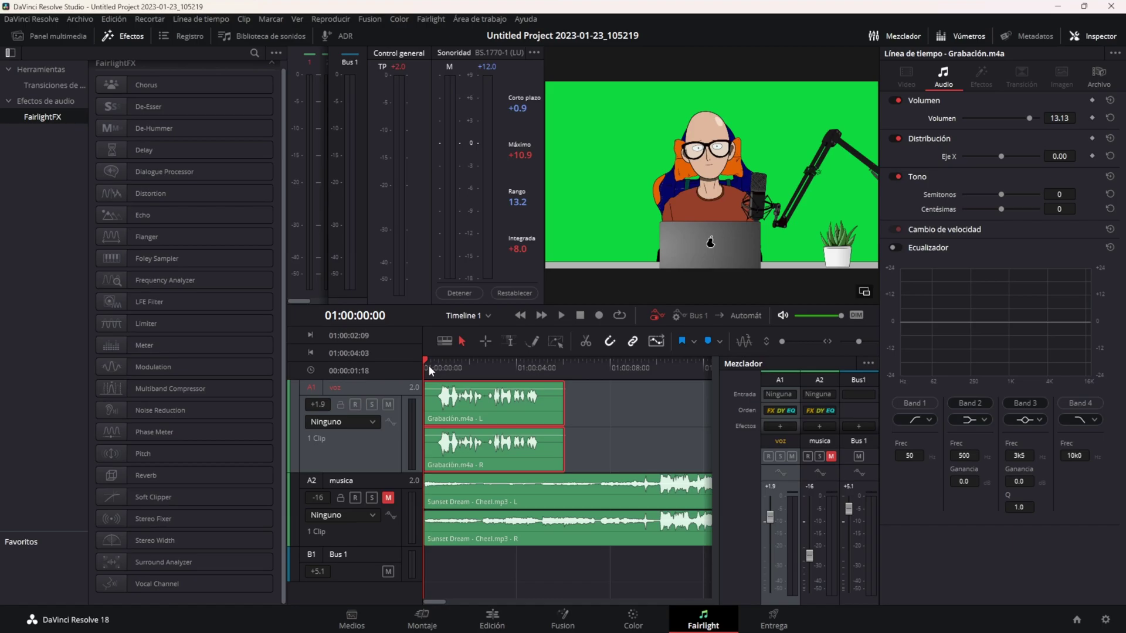
key(space)
key(space)
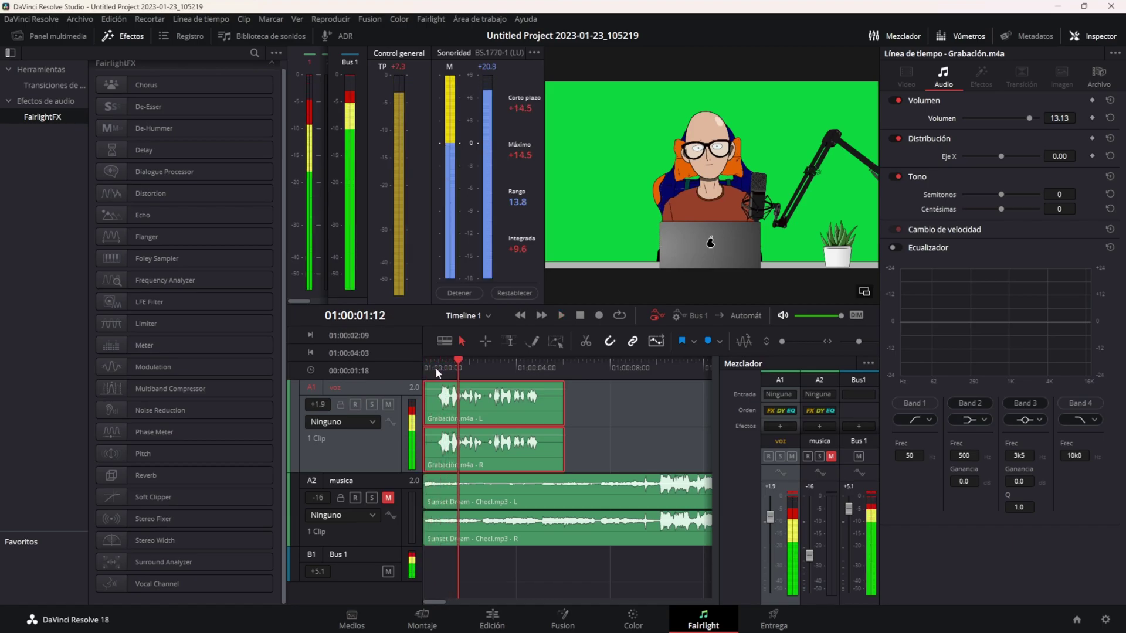
click(1110, 118)
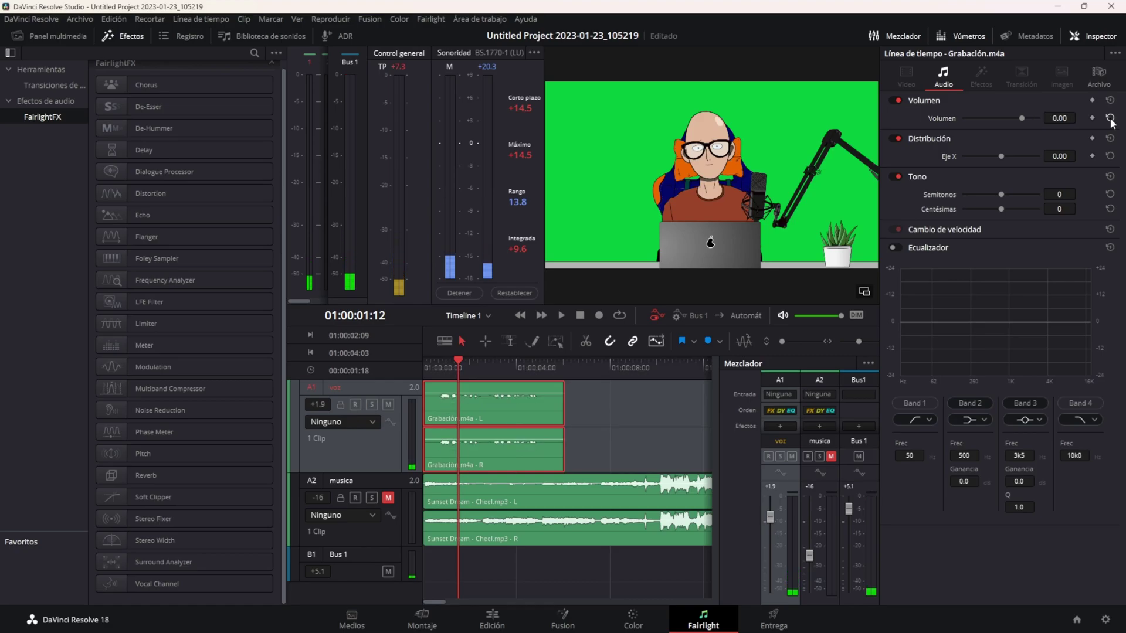
key(ctrl+s)
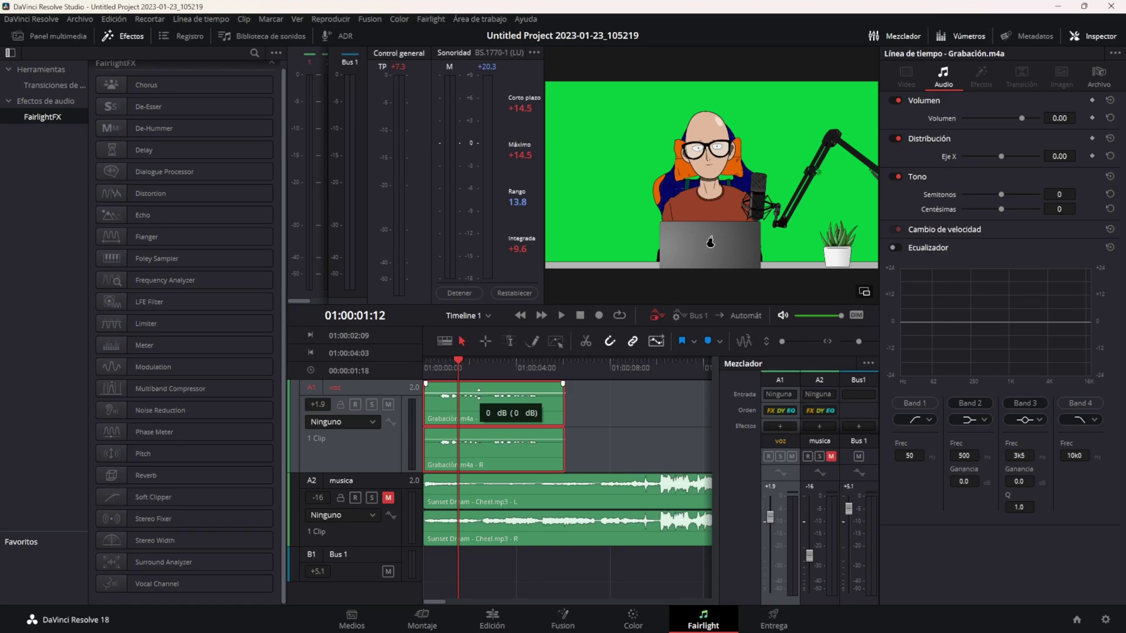
- Raise the clip volume line to 9.50, check playback, and split the clip at 01:00:02:15
drag(479, 391, 479, 385)
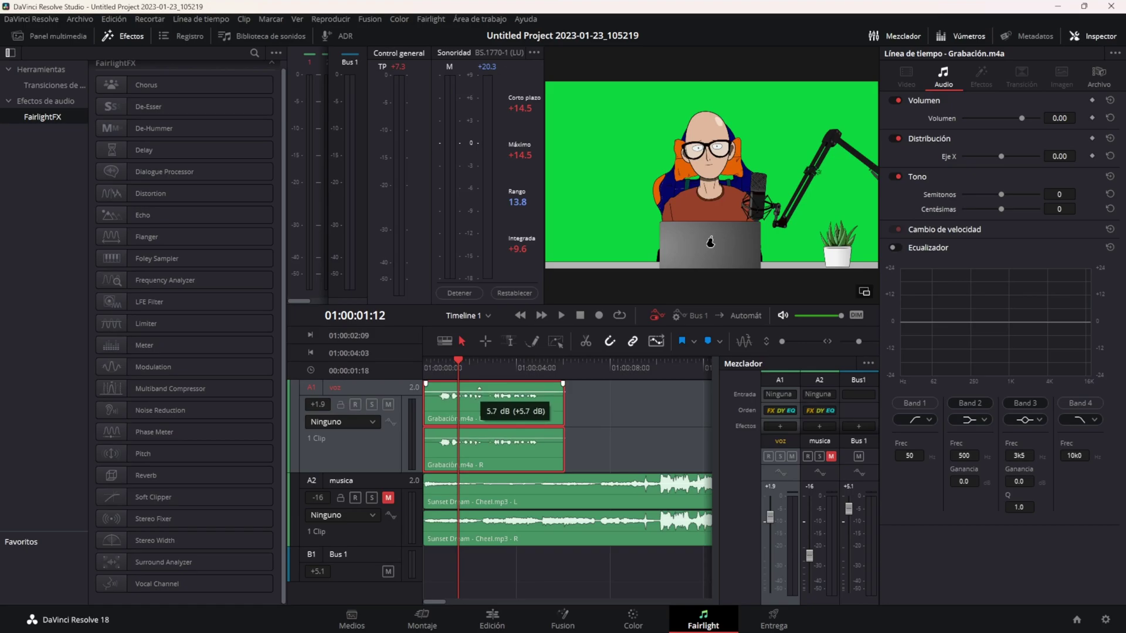
click(429, 366)
key(space)
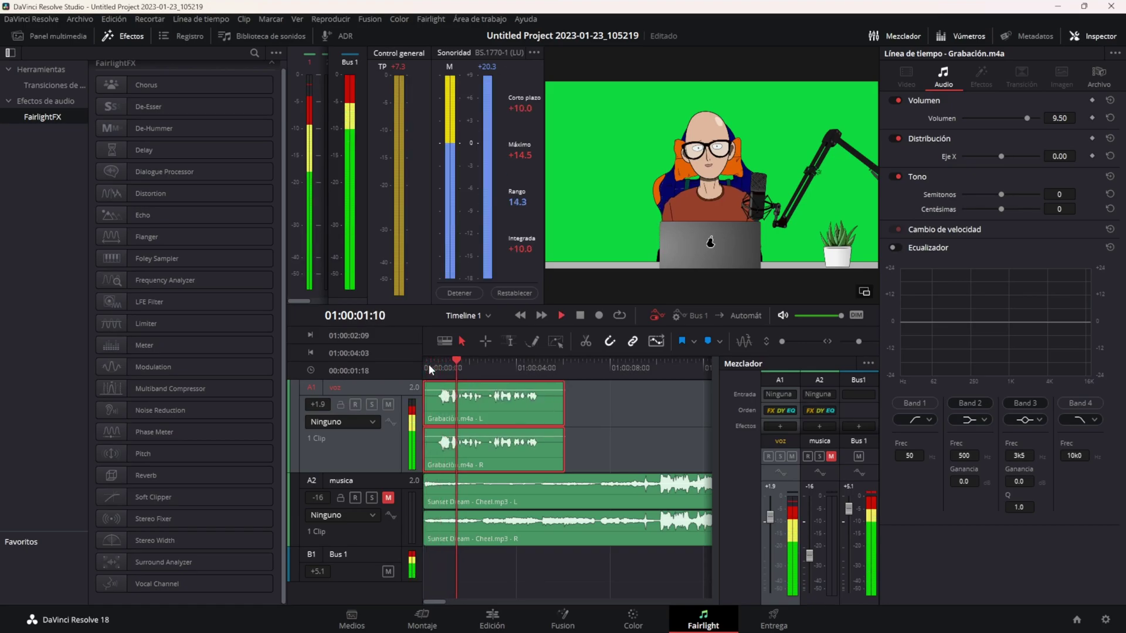
key(space)
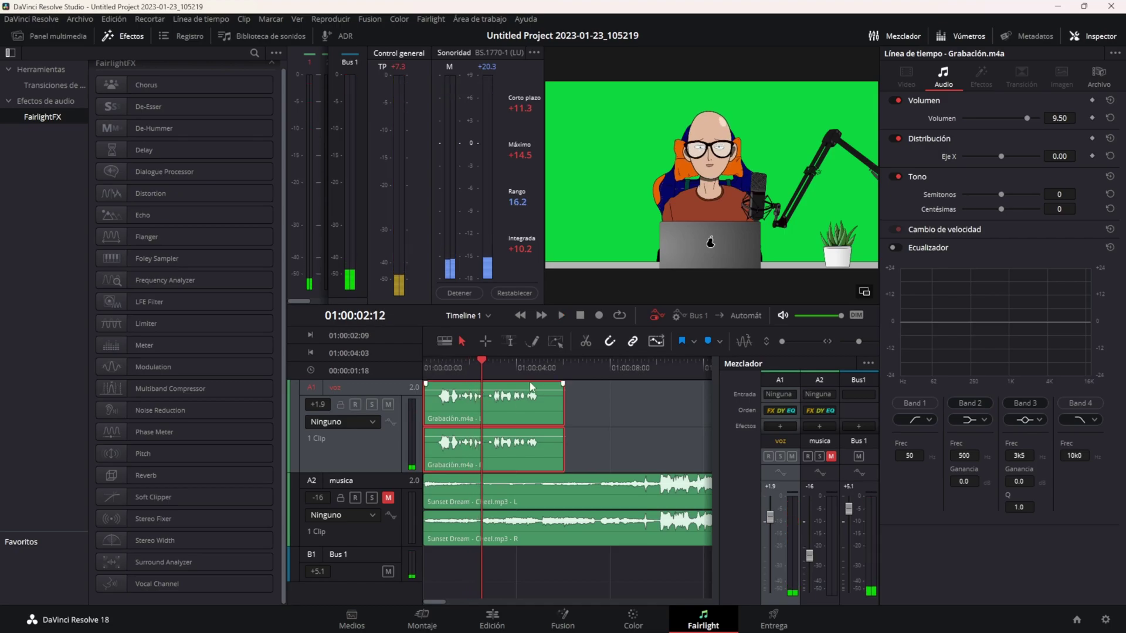
click(484, 366)
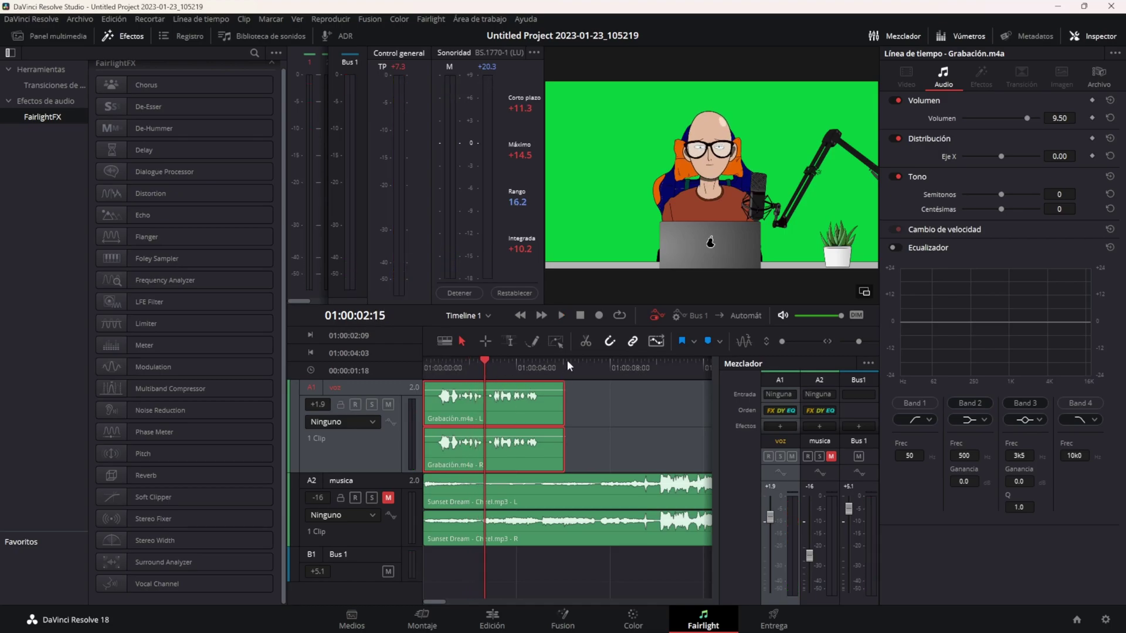
key(ctrl+b)
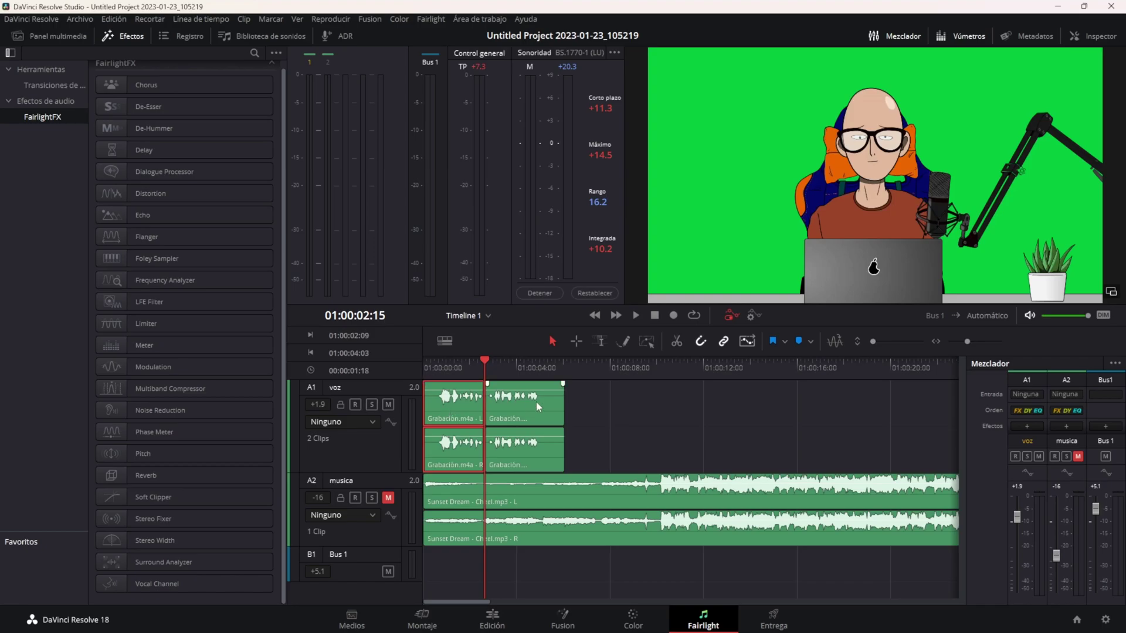
- Select the first Grabación.m4a clip on A1 and pick Reverb in FairlightFX
click(532, 366)
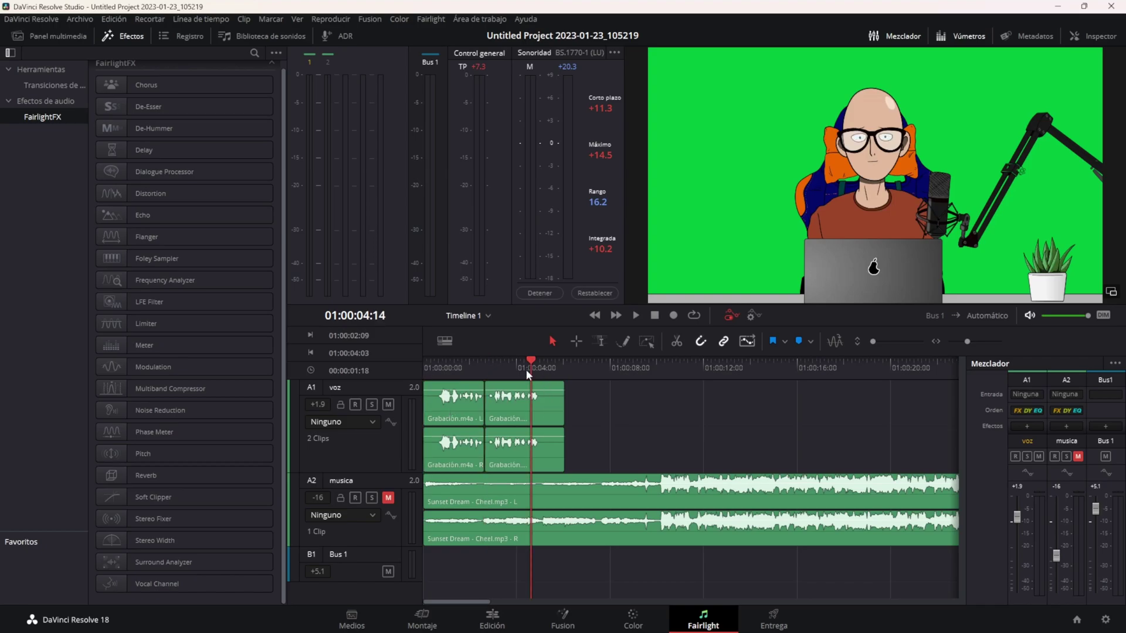
click(485, 366)
click(451, 367)
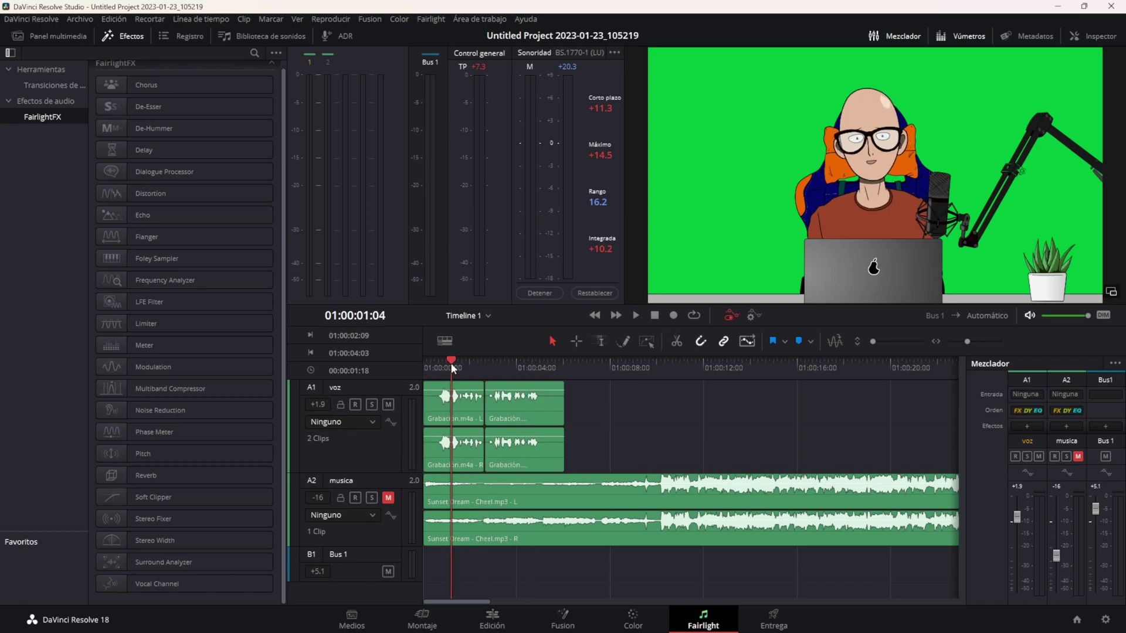
click(437, 413)
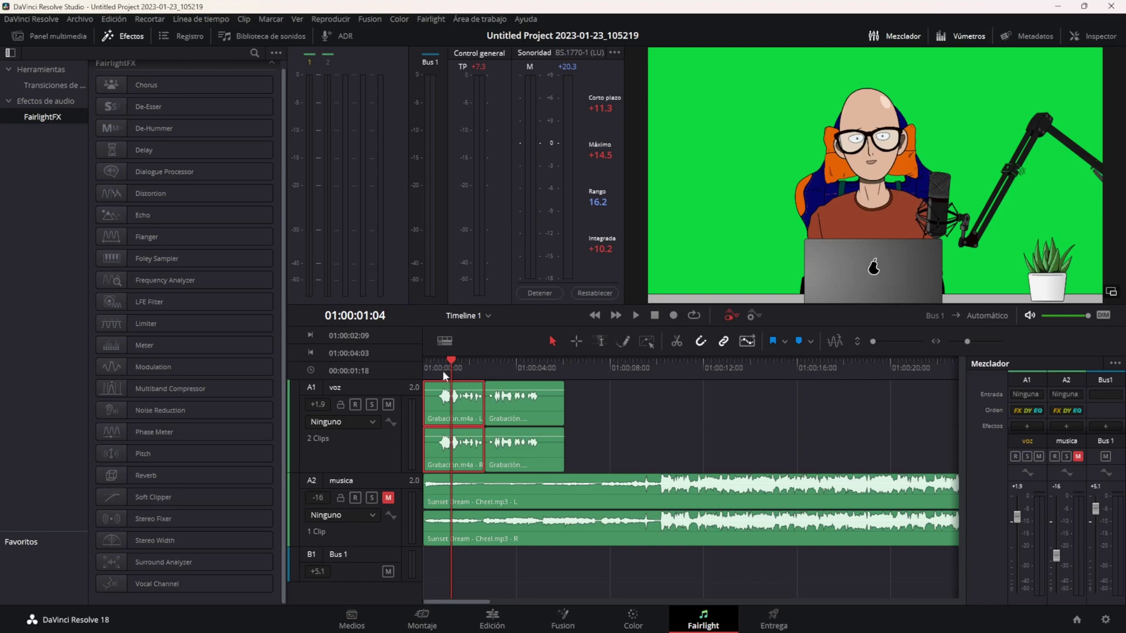
click(116, 480)
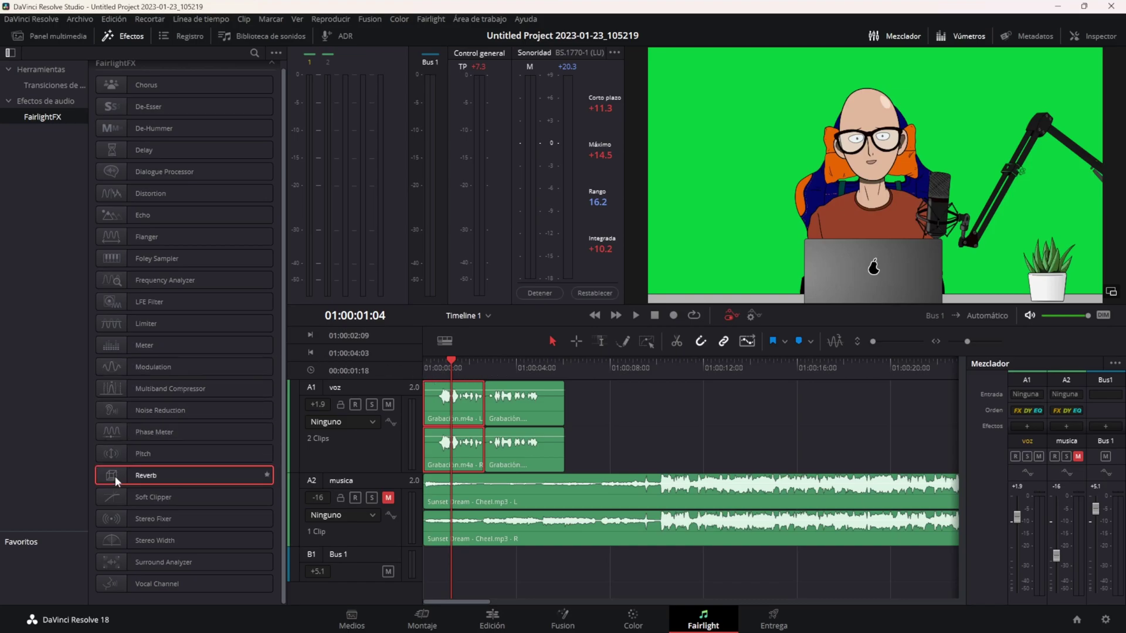
- Drop Reverb onto the first voice clip, close its plugin window, and play the result
drag(115, 476, 444, 401)
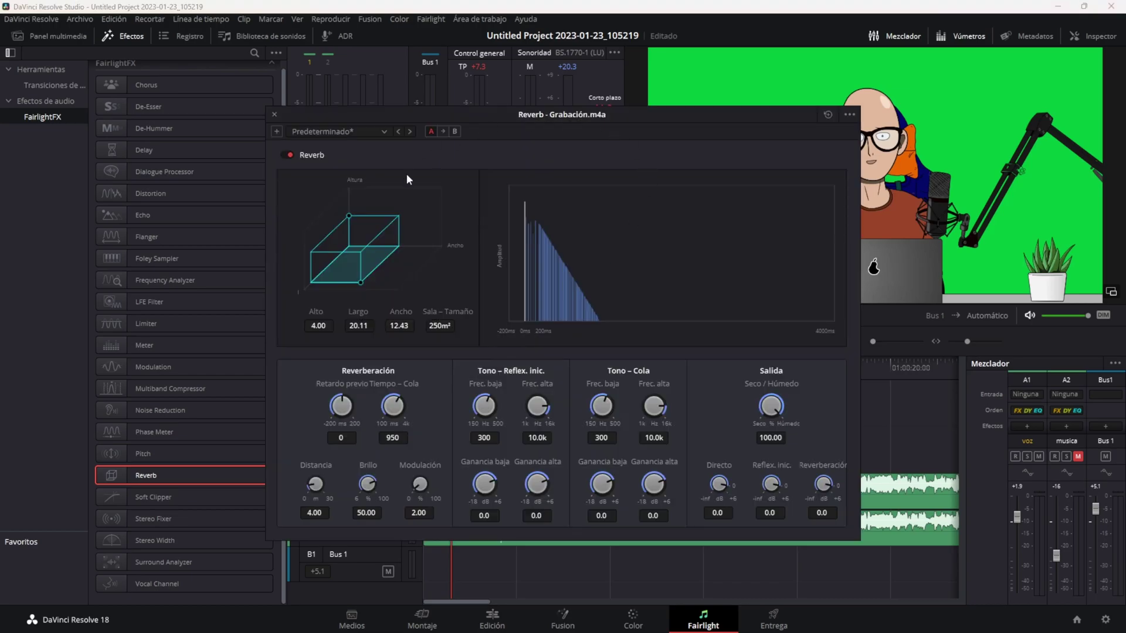
drag(388, 113, 292, 70)
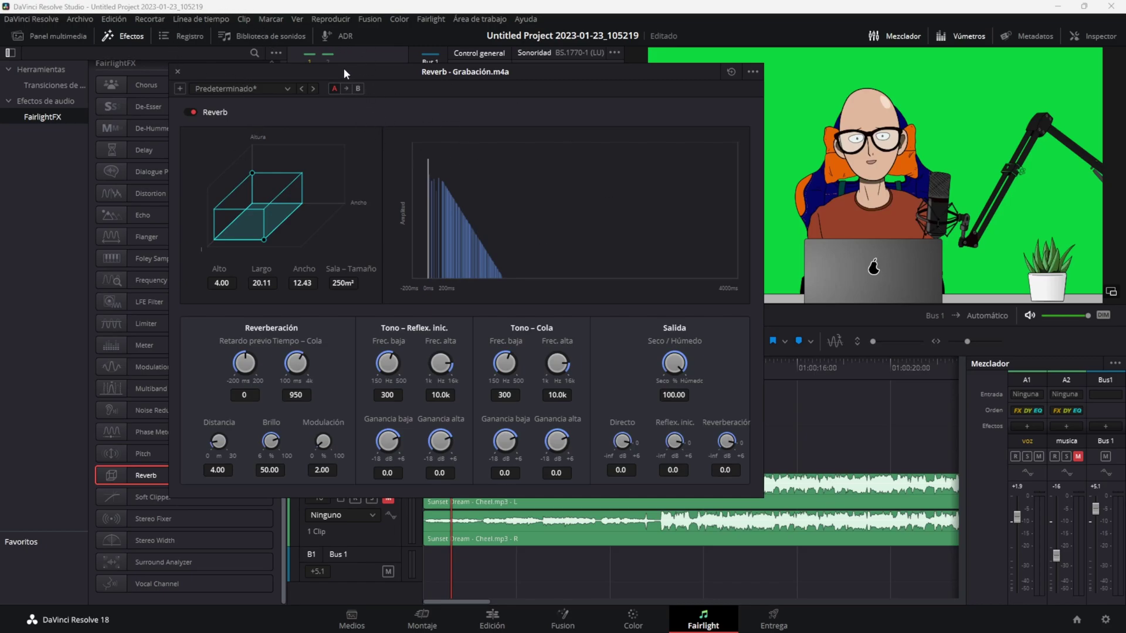
drag(344, 72, 434, 72)
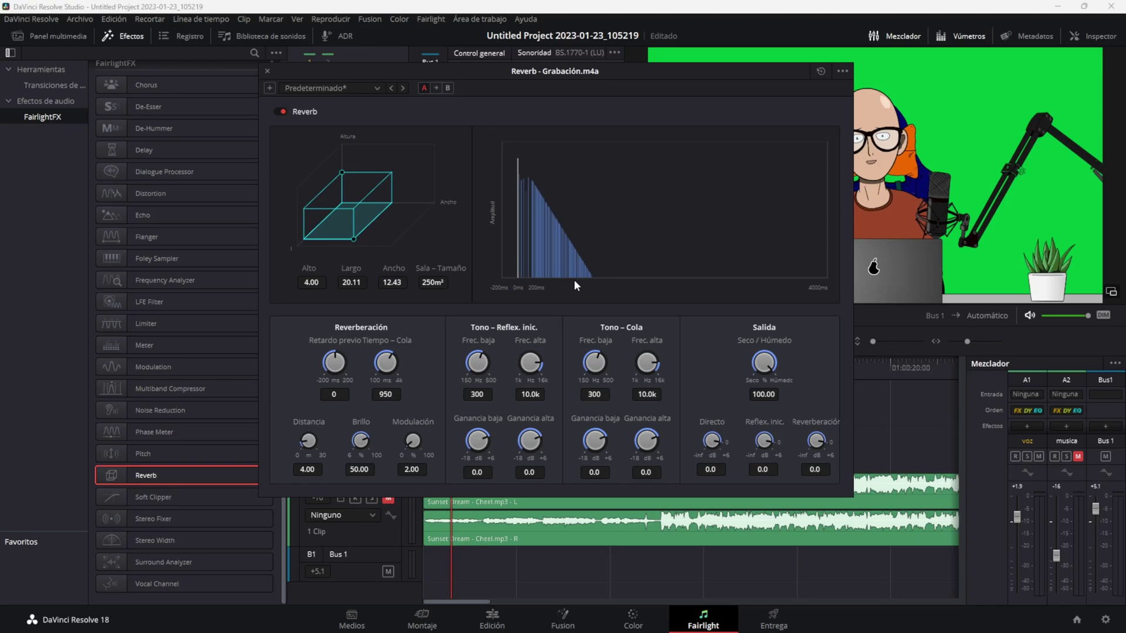
click(267, 71)
key(space)
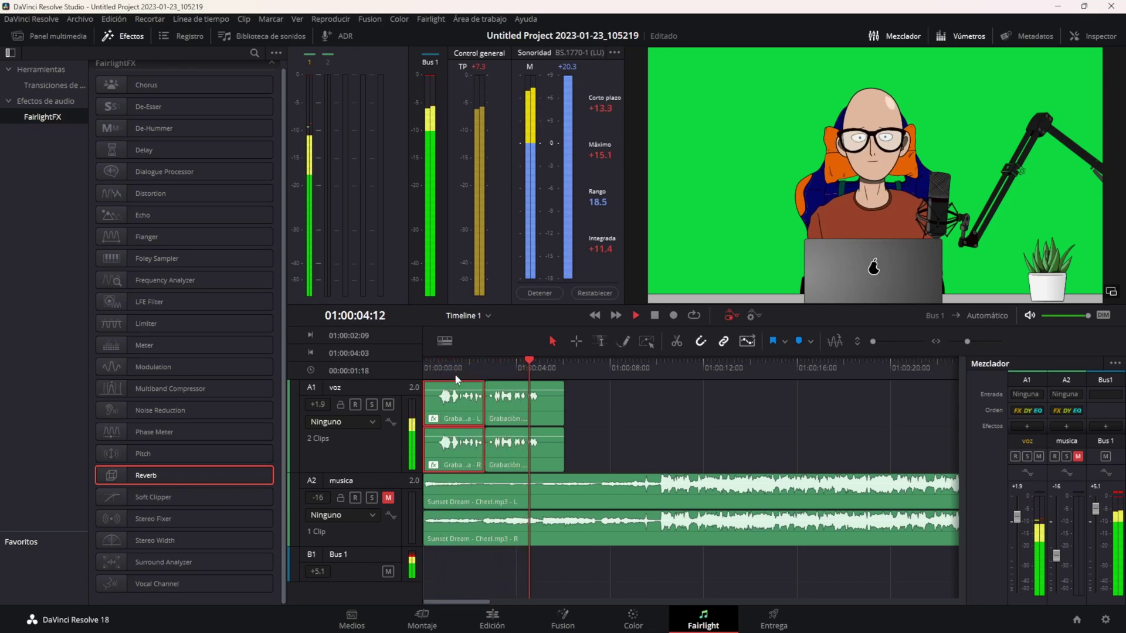
key(space)
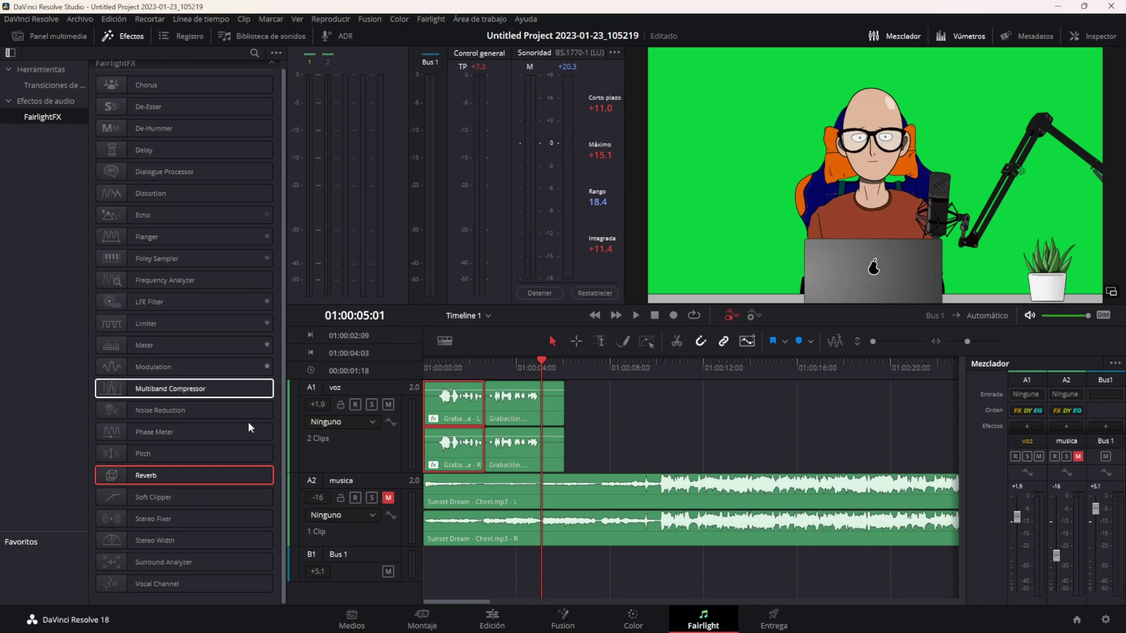
- Star Reverb as a favourite and enlarge the Favoritos panel to show it
click(267, 475)
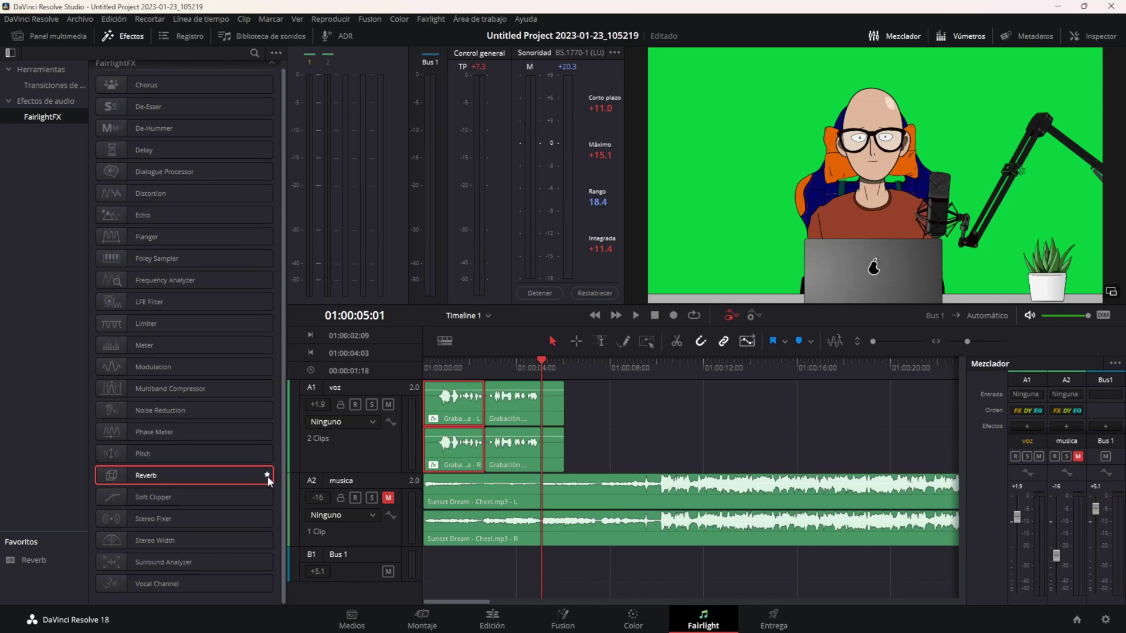
drag(77, 532, 72, 411)
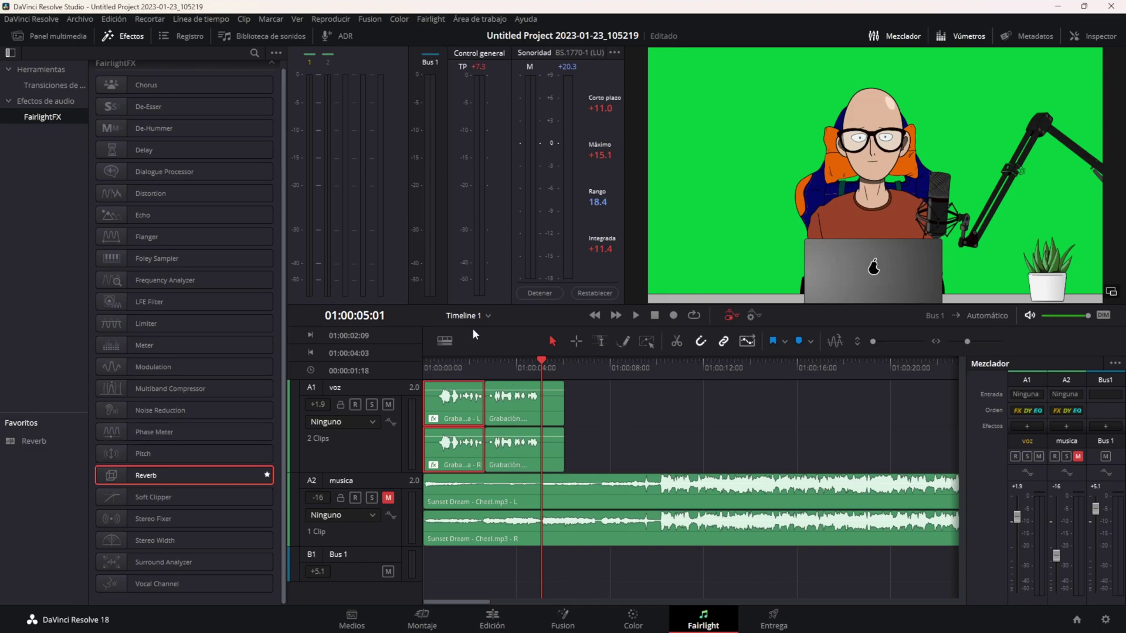
click(454, 369)
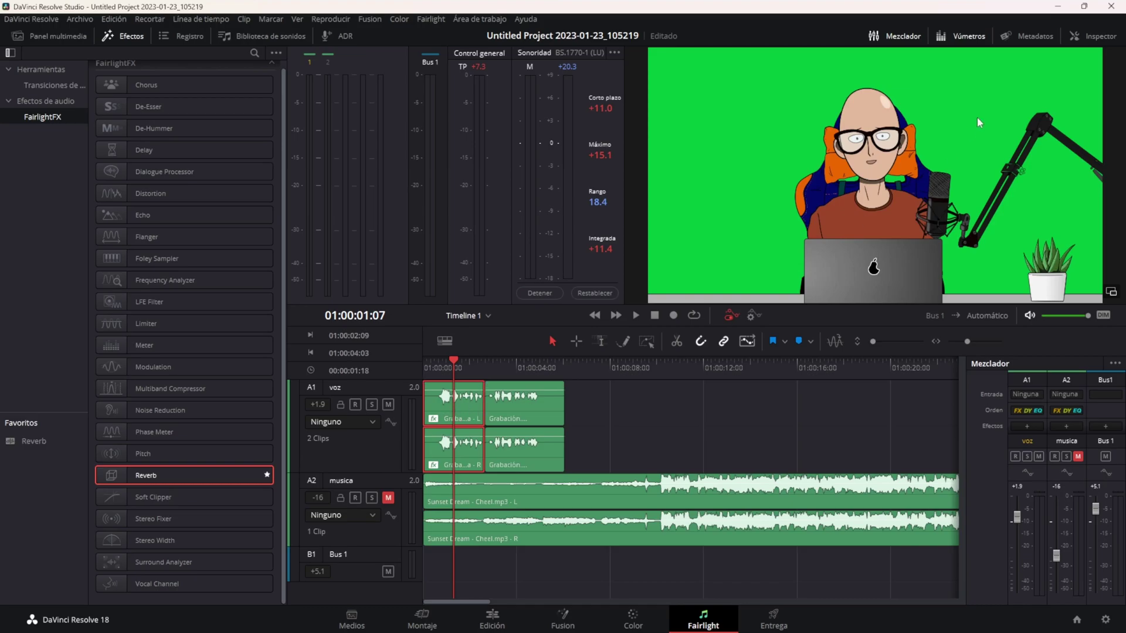
- Delete Reverb from the first clip's Efectos tab in the Inspector, then close the Inspector
click(1103, 37)
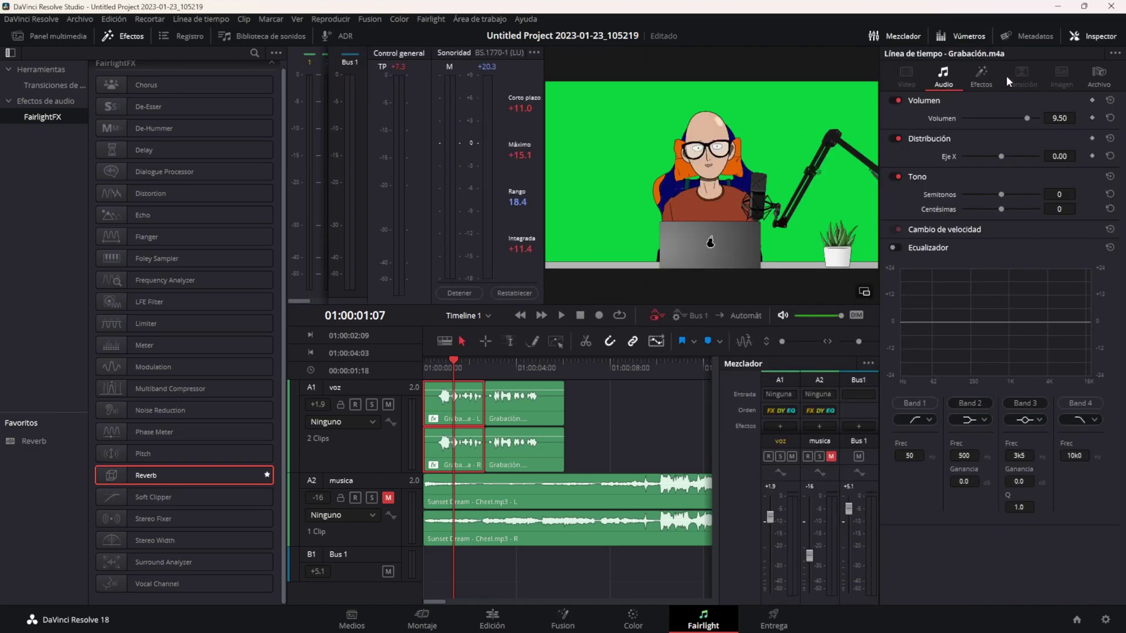
click(987, 86)
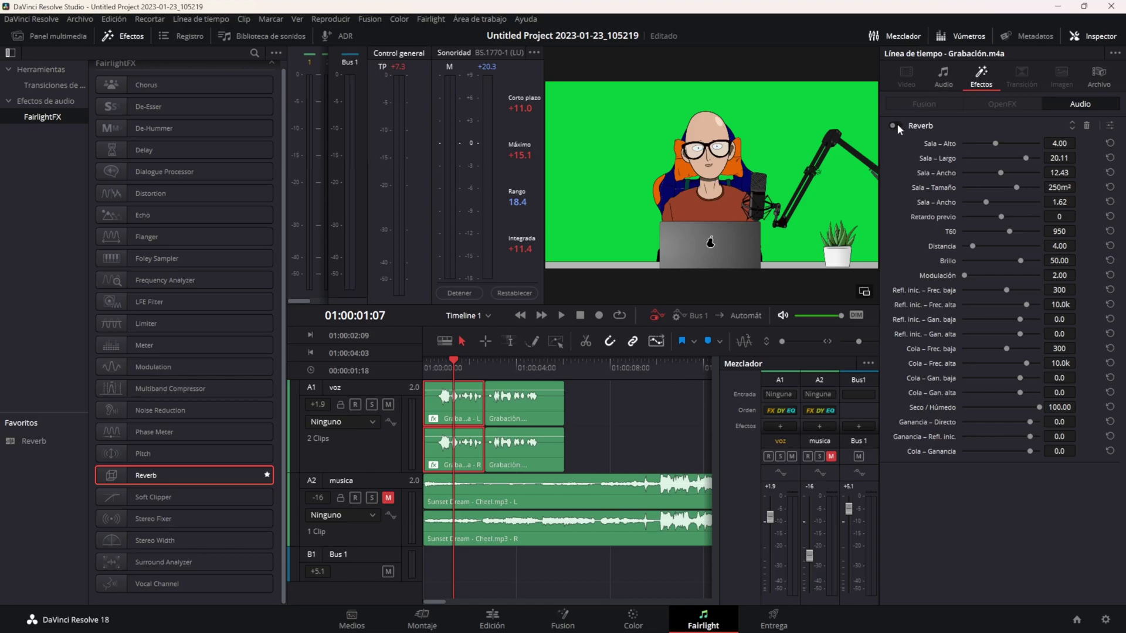
click(1086, 125)
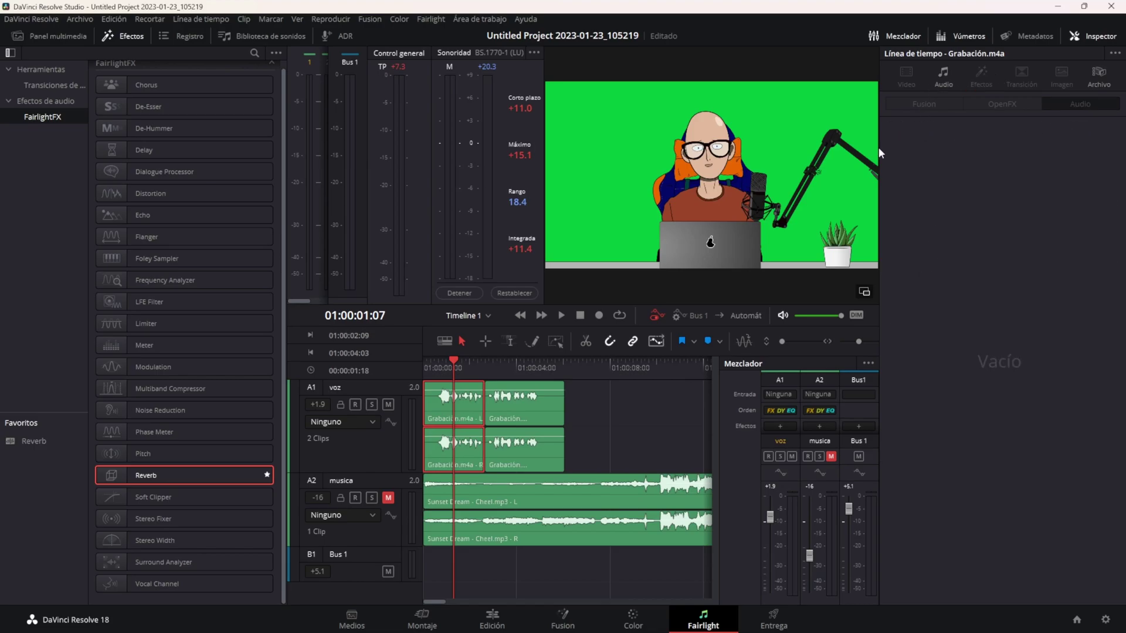
click(1091, 37)
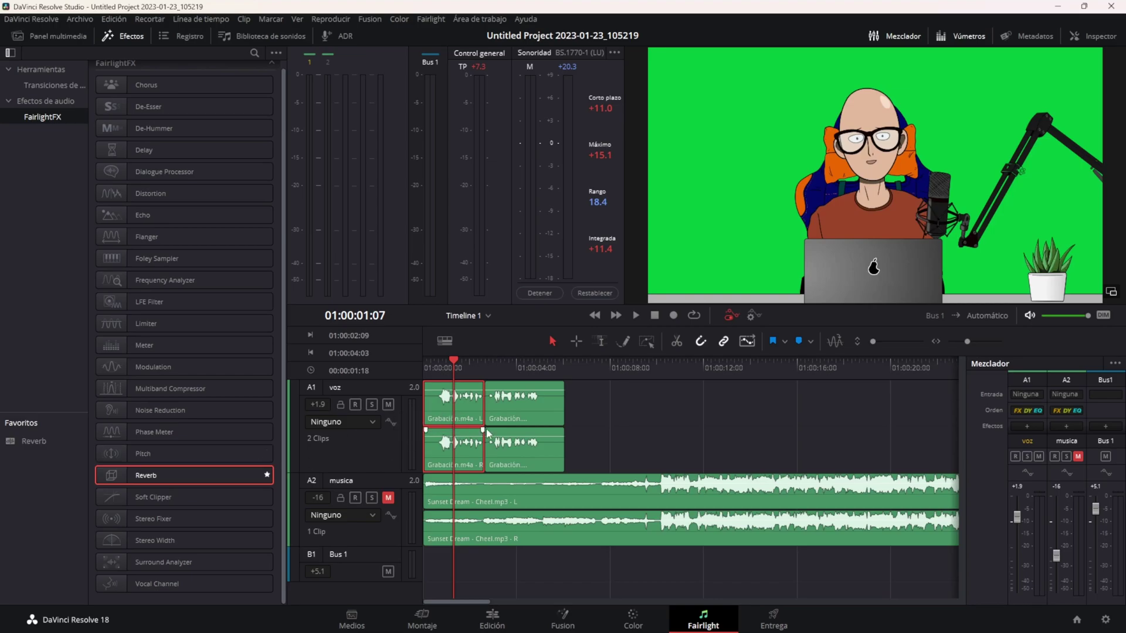
- Drag Reverb from FairlightFX onto the A1 voz track and close its plugin window
drag(485, 375, 504, 369)
click(525, 418)
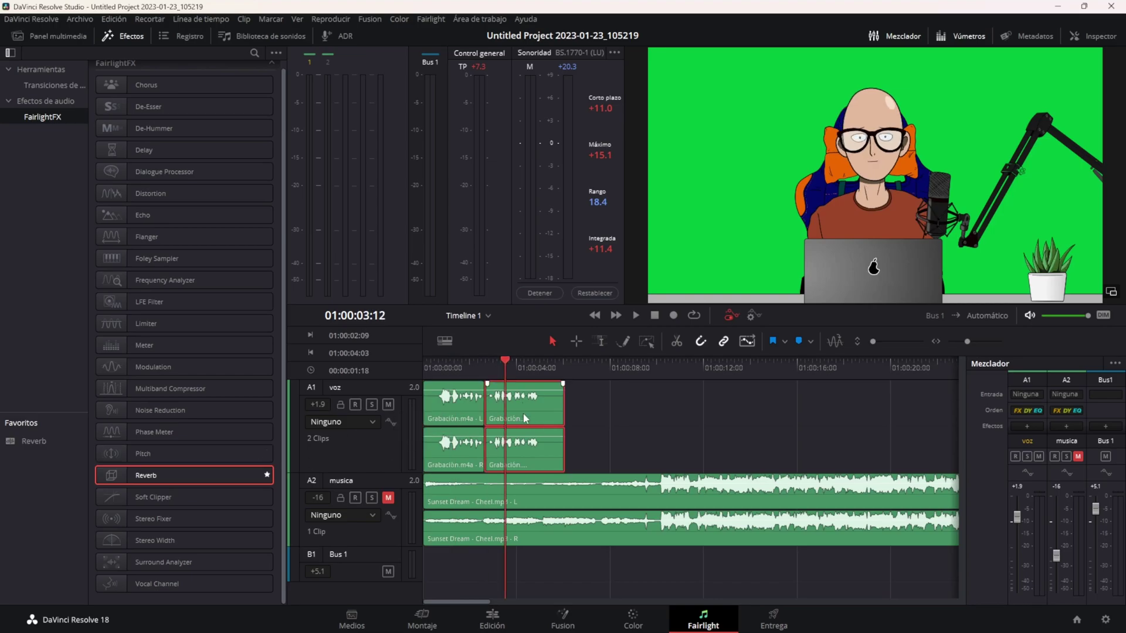
click(450, 403)
click(471, 365)
click(583, 404)
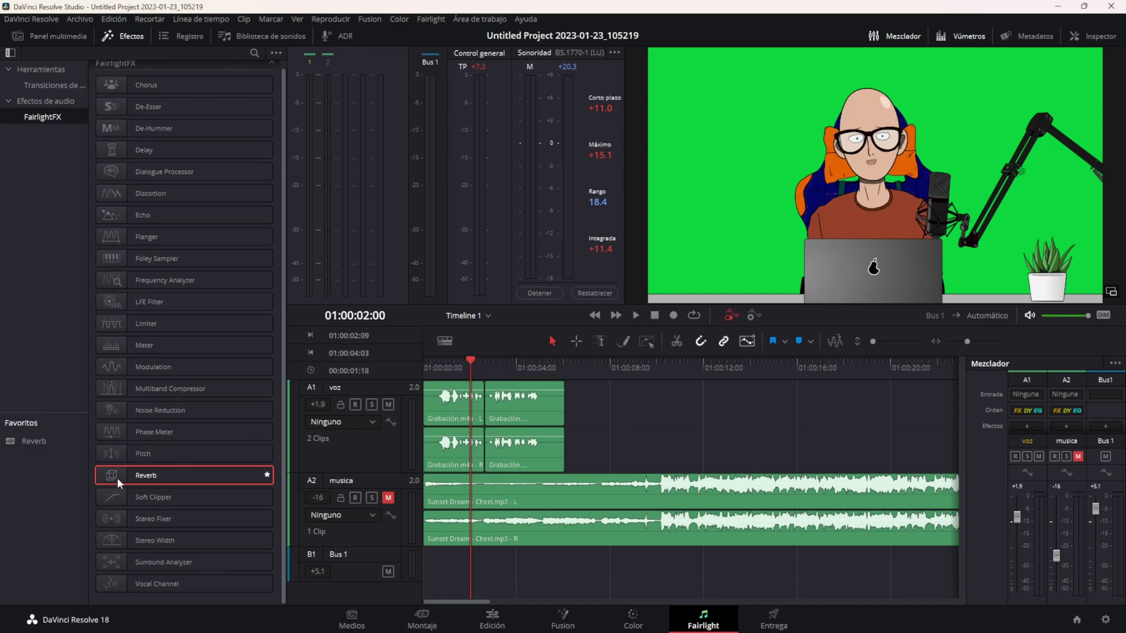
mouse_move(117, 478)
mouse_down()
mouse_move(250, 466)
mouse_move(464, 412)
mouse_move(356, 438)
mouse_up()
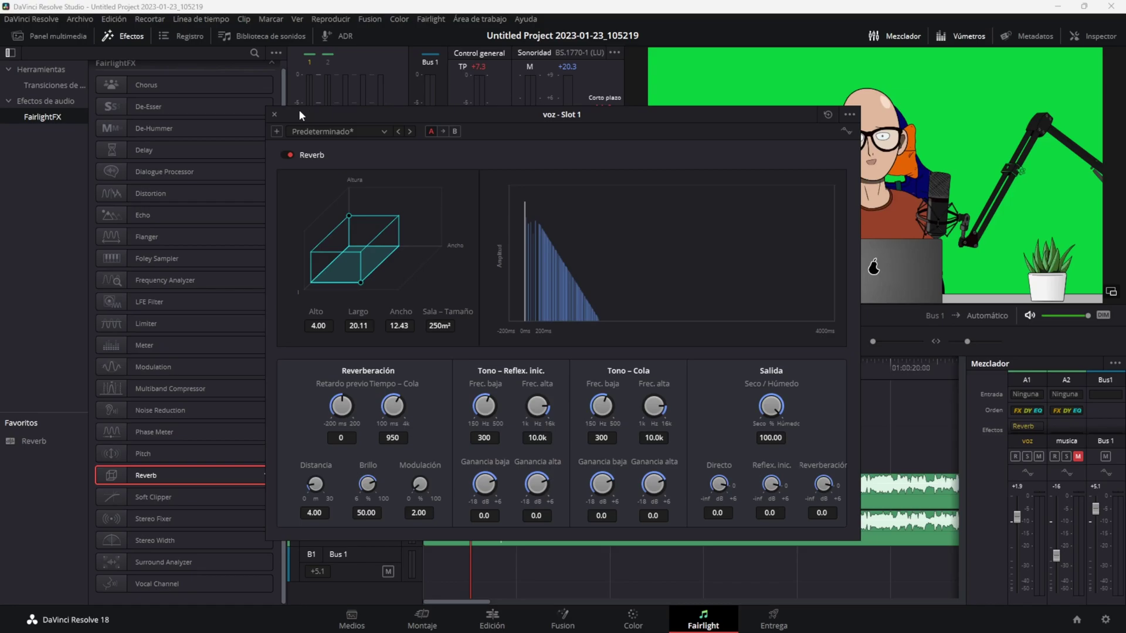
click(274, 115)
click(426, 363)
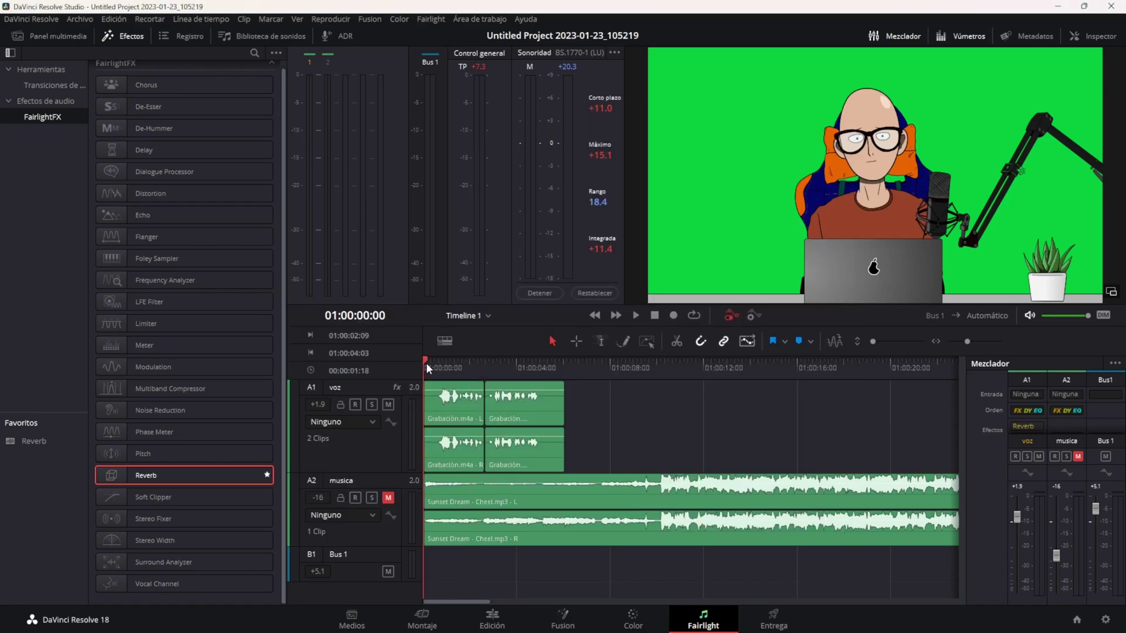
- Play the voz clips with reverb, then undo the Reverb track effect with Ctrl+Z
click(441, 414)
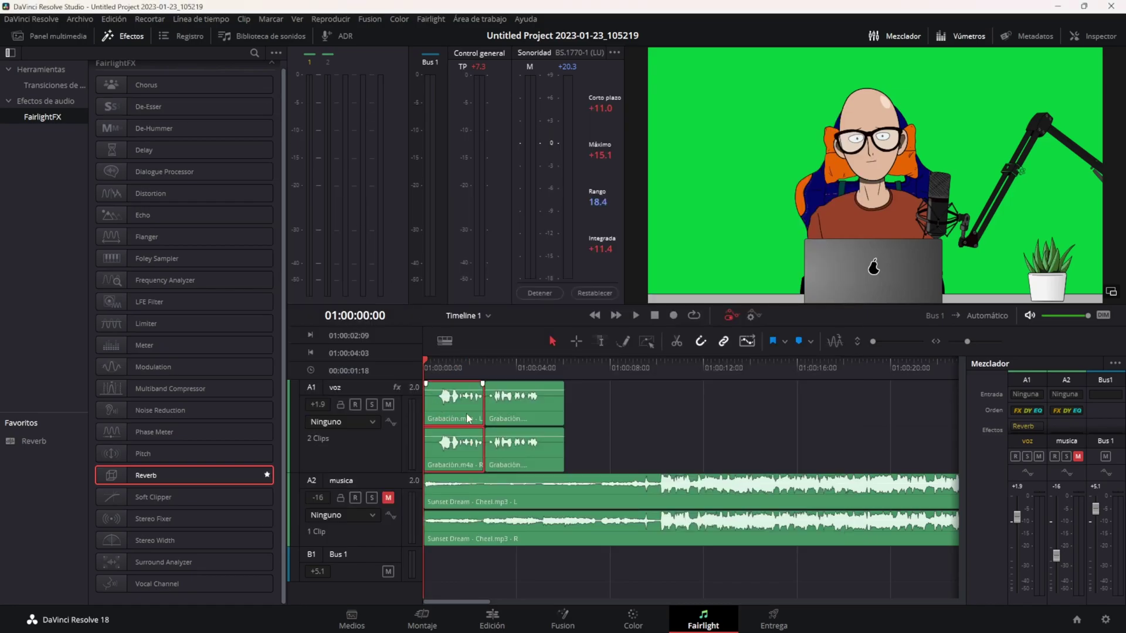
click(533, 410)
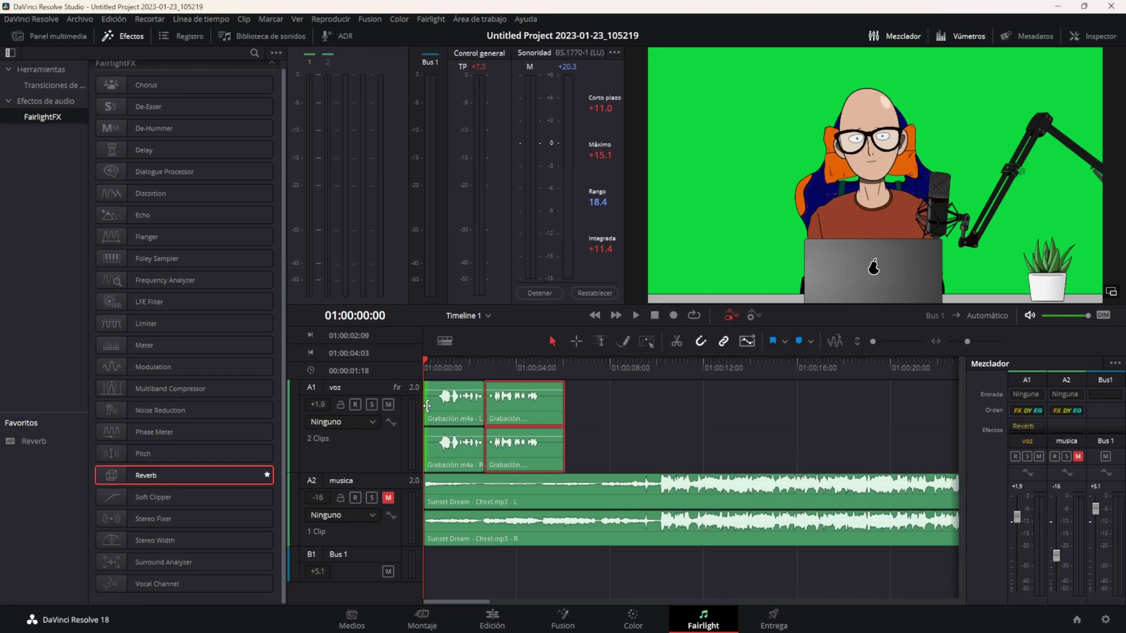
click(636, 316)
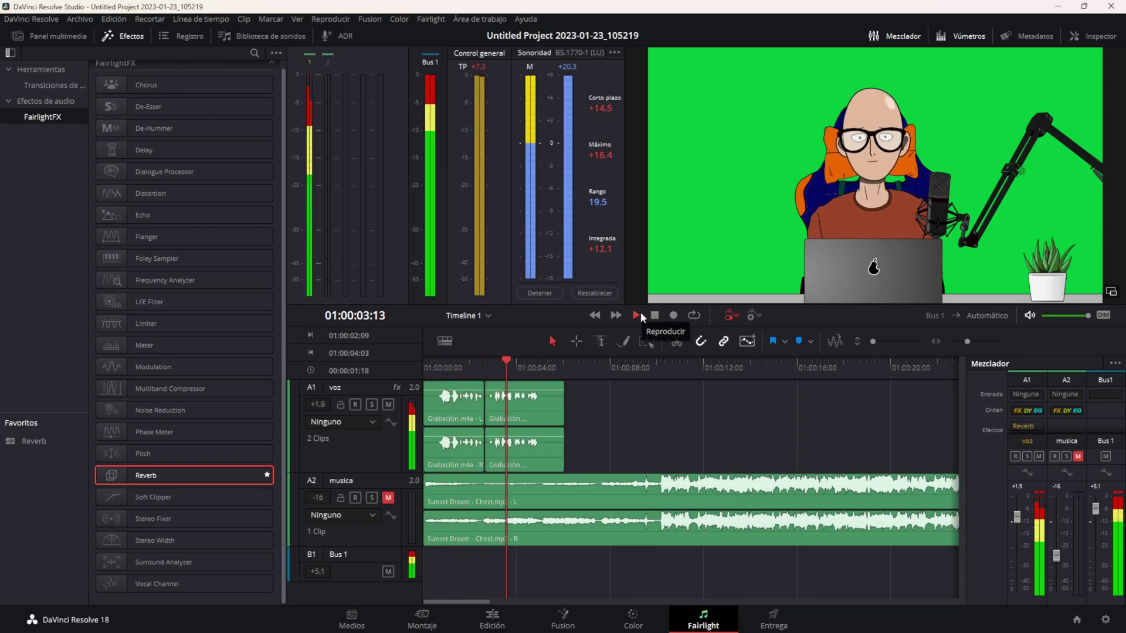
click(657, 315)
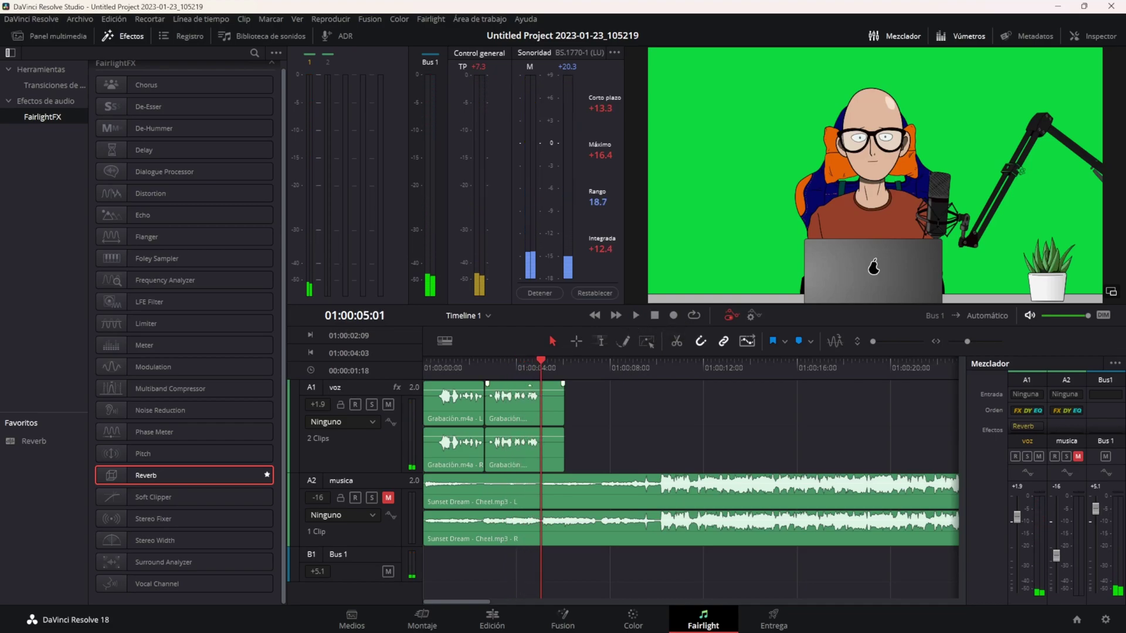
key(ctrl+z)
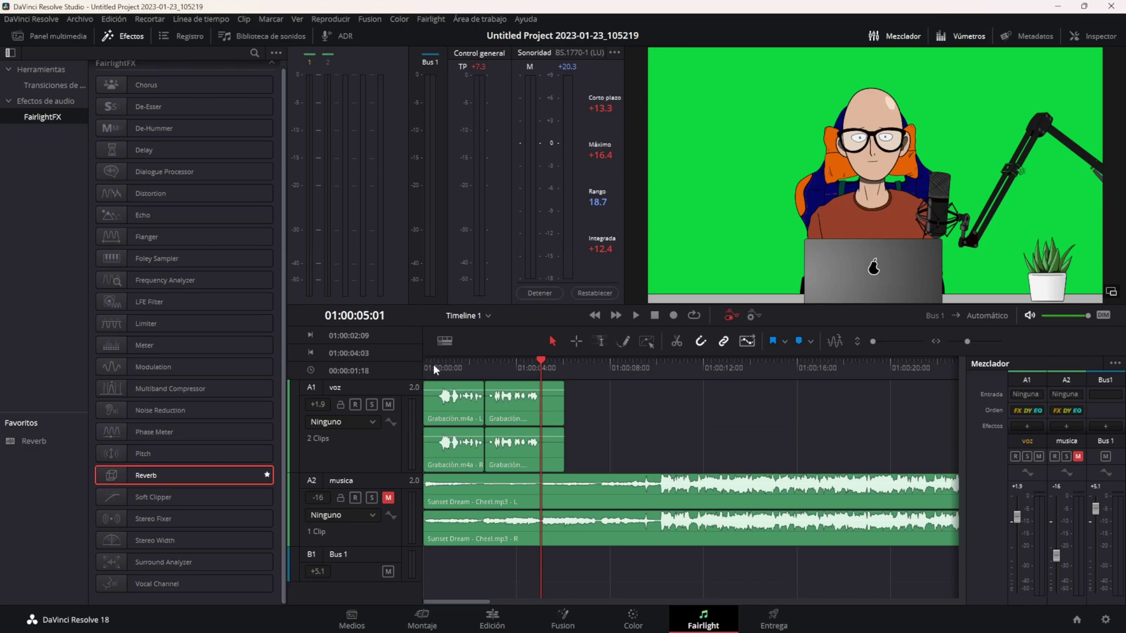
- Hide the effects library and insert Reverb through the A1 Efectos slot in the mixer
click(434, 368)
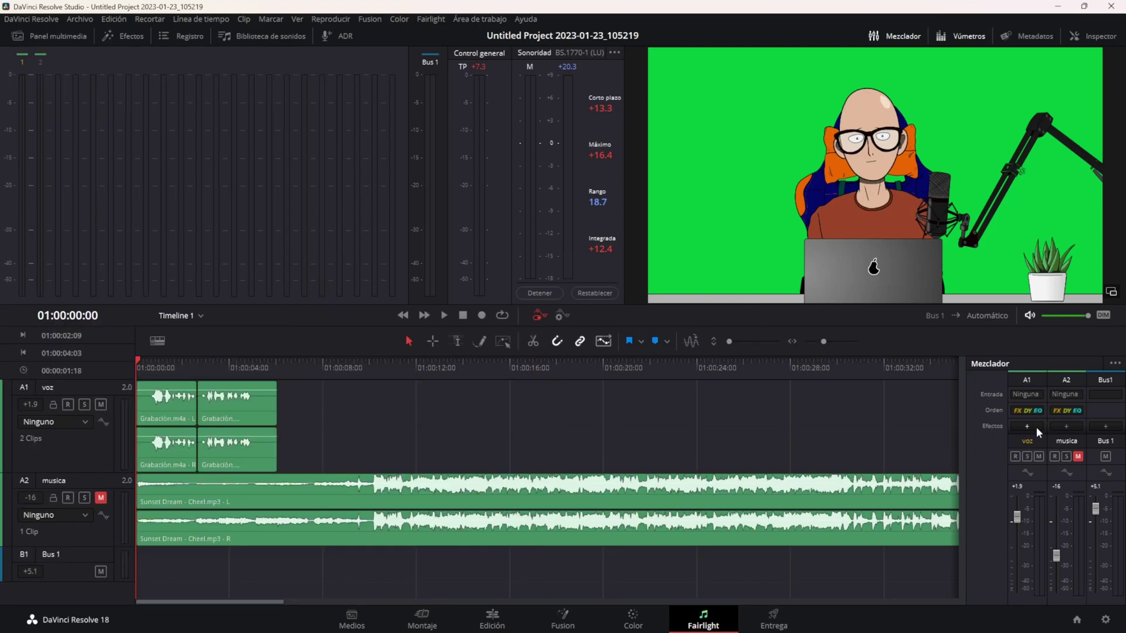
click(1035, 427)
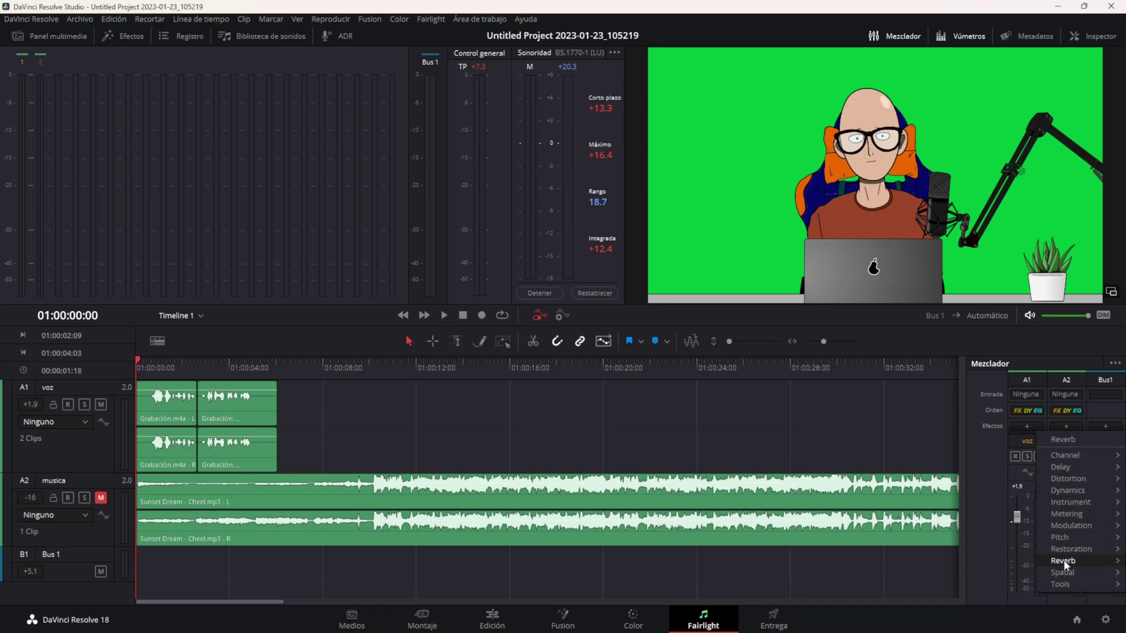
mouse_move(1063, 560)
click(1012, 562)
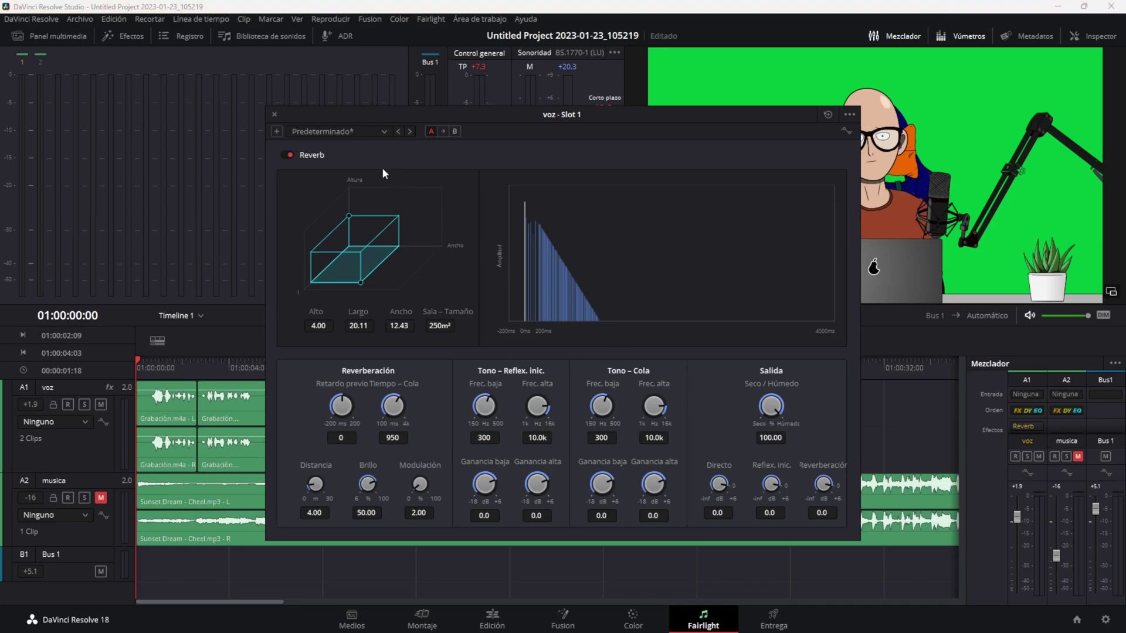
click(273, 115)
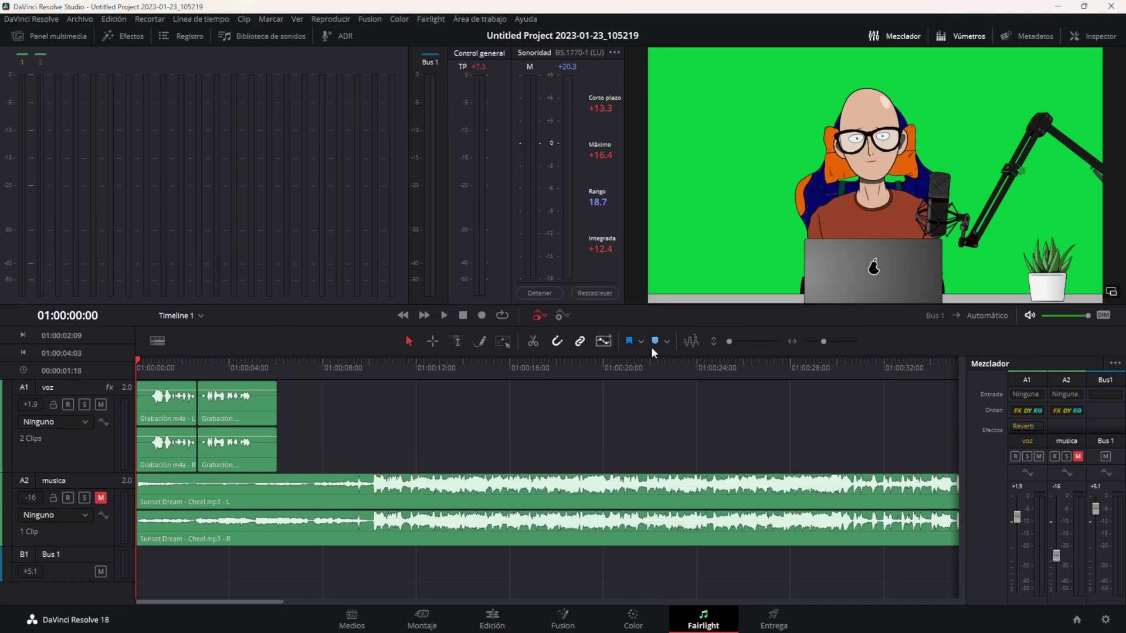
- Play back the voice with reverb, then select the A1 voz track header
click(444, 315)
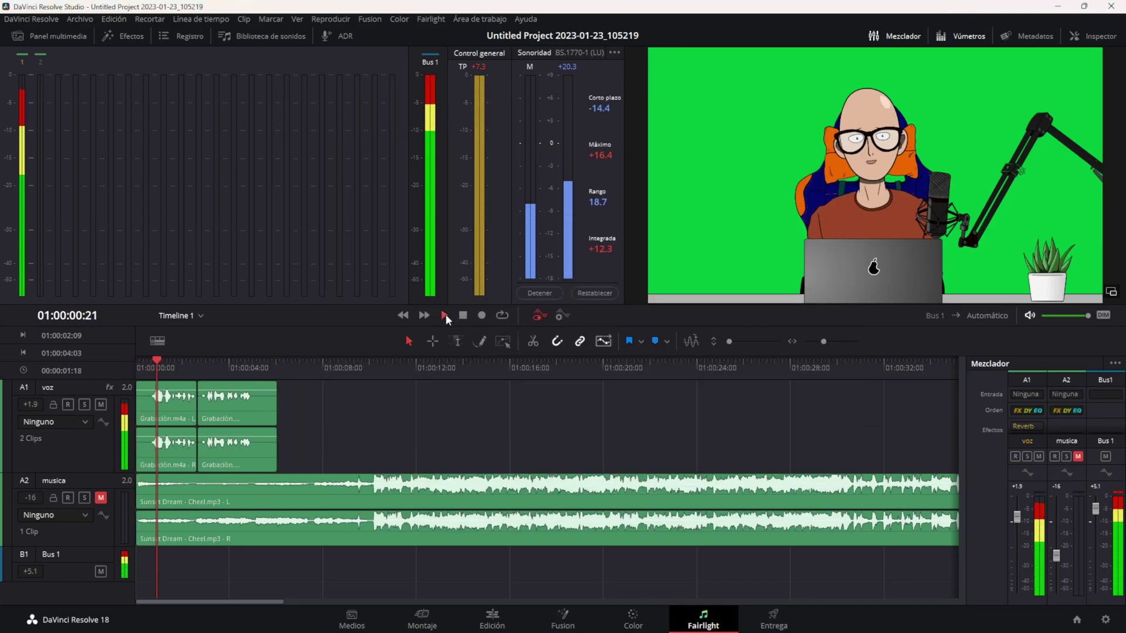
click(463, 315)
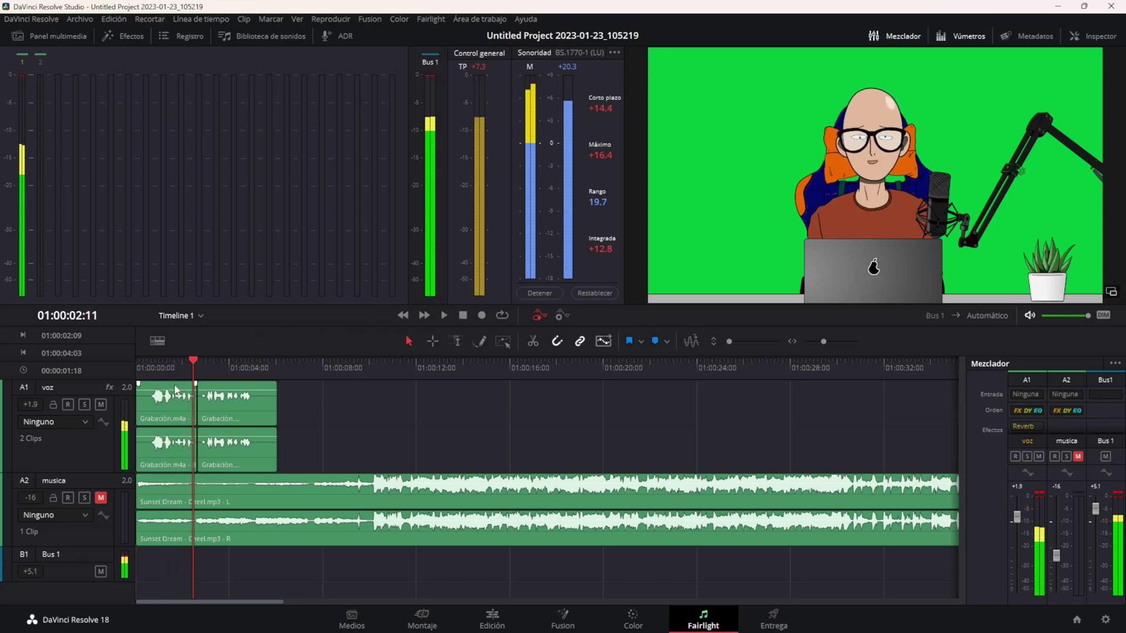
click(59, 441)
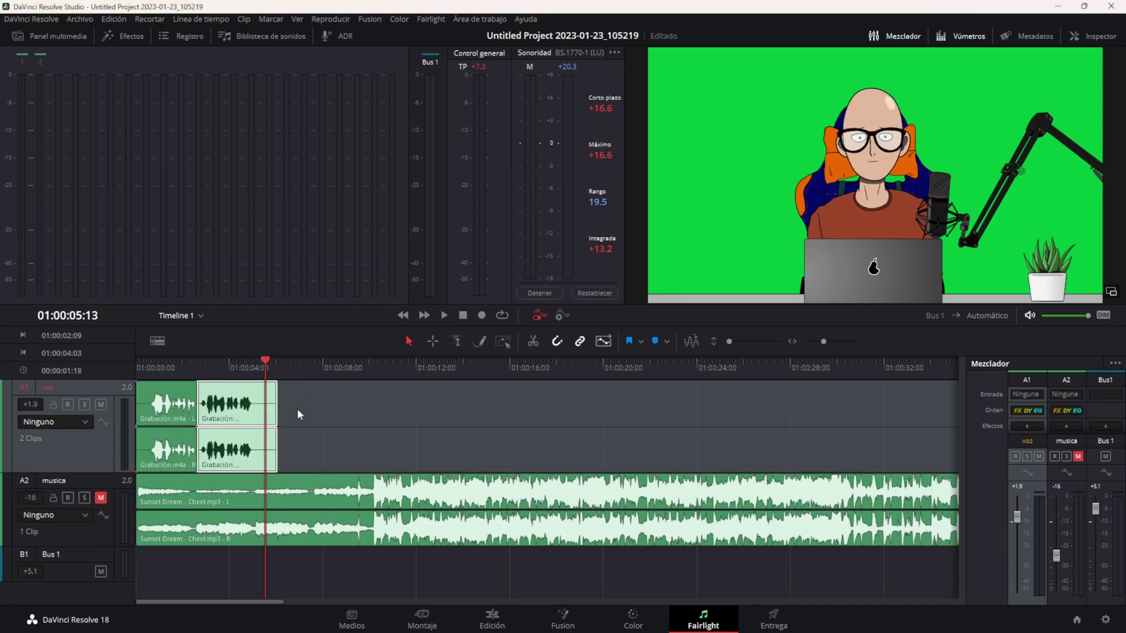
- Trim the second Grabación.m4a clip's end shorter, save, and drag in a fade-out
scroll(297, 409, up, 5)
scroll(323, 415, up, 1)
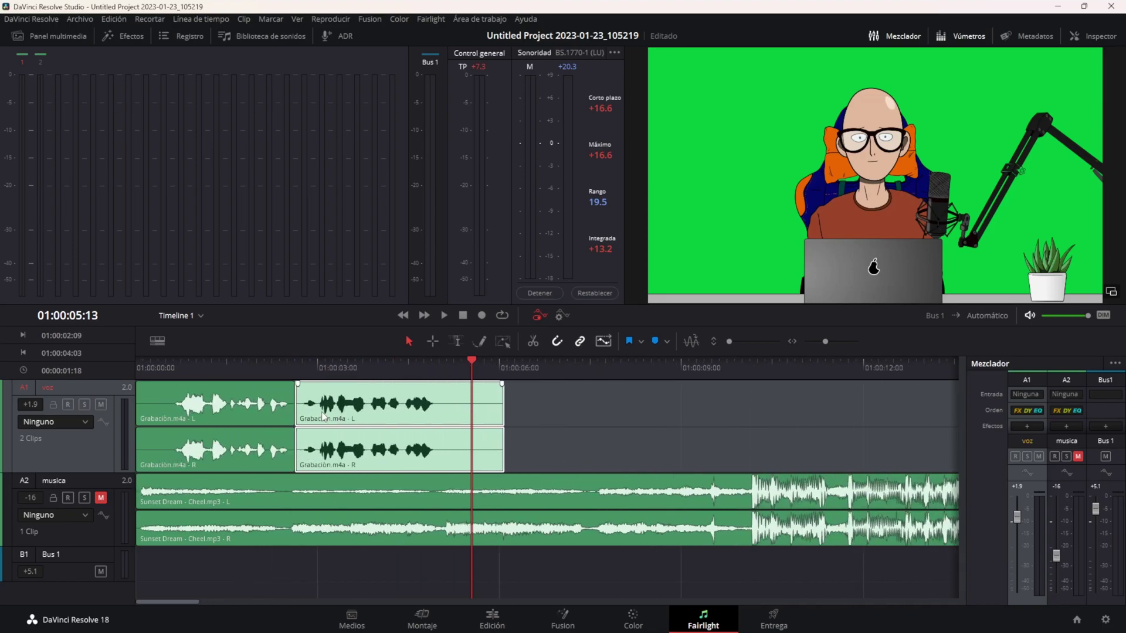
drag(502, 404, 436, 412)
key(ctrl+s)
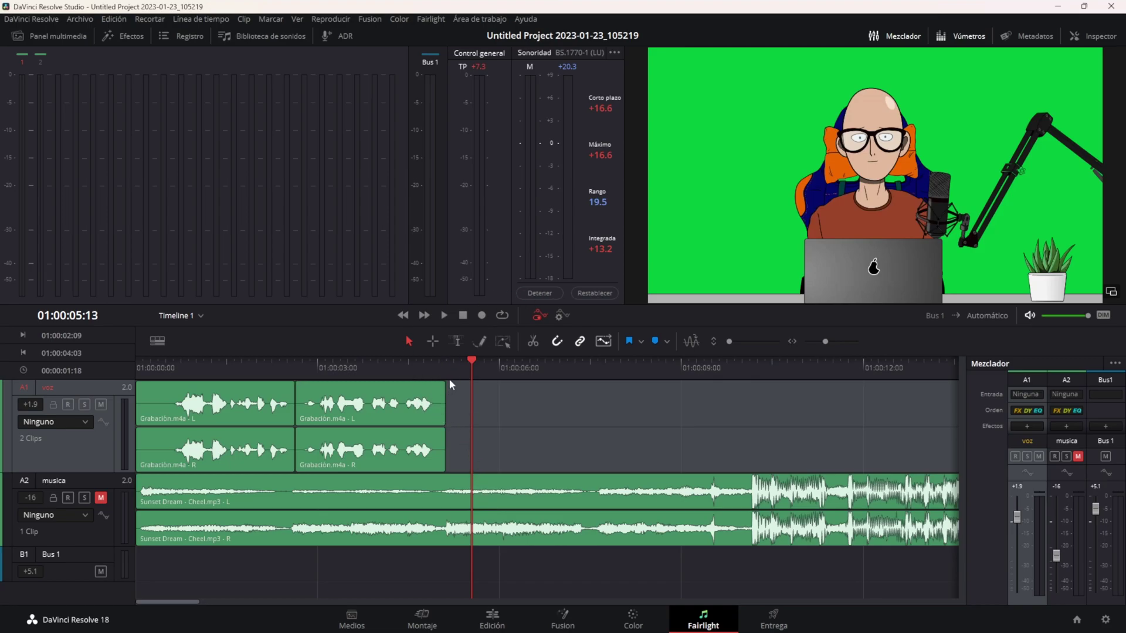
drag(444, 384, 385, 385)
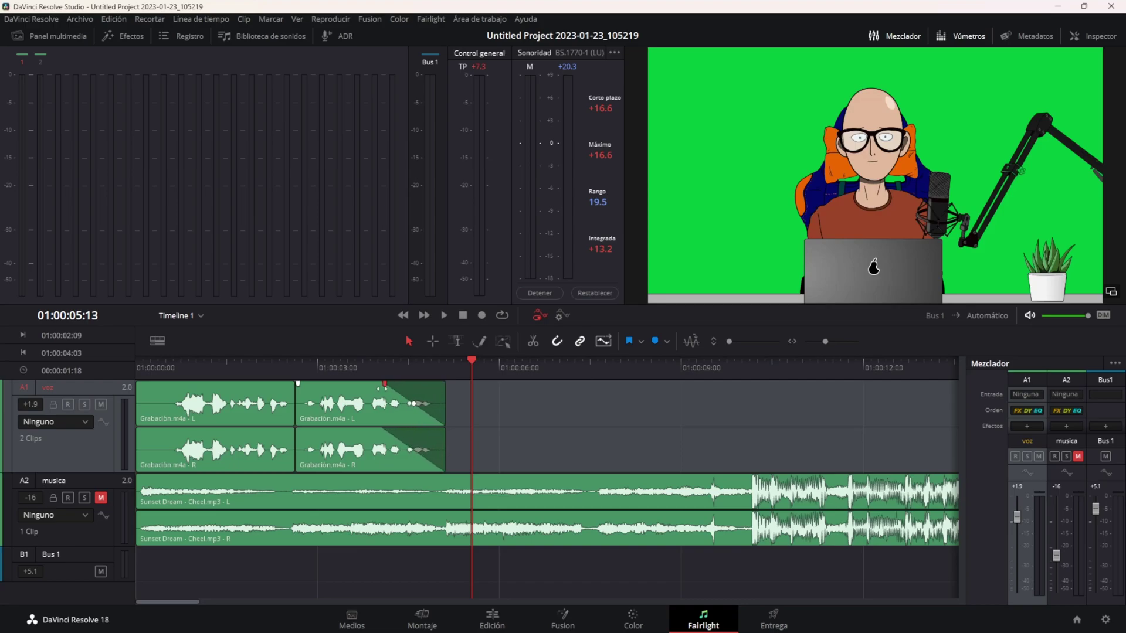
- Preview the second voz clip's fade-out, then shorten it and bend its ramp into a curve
click(340, 405)
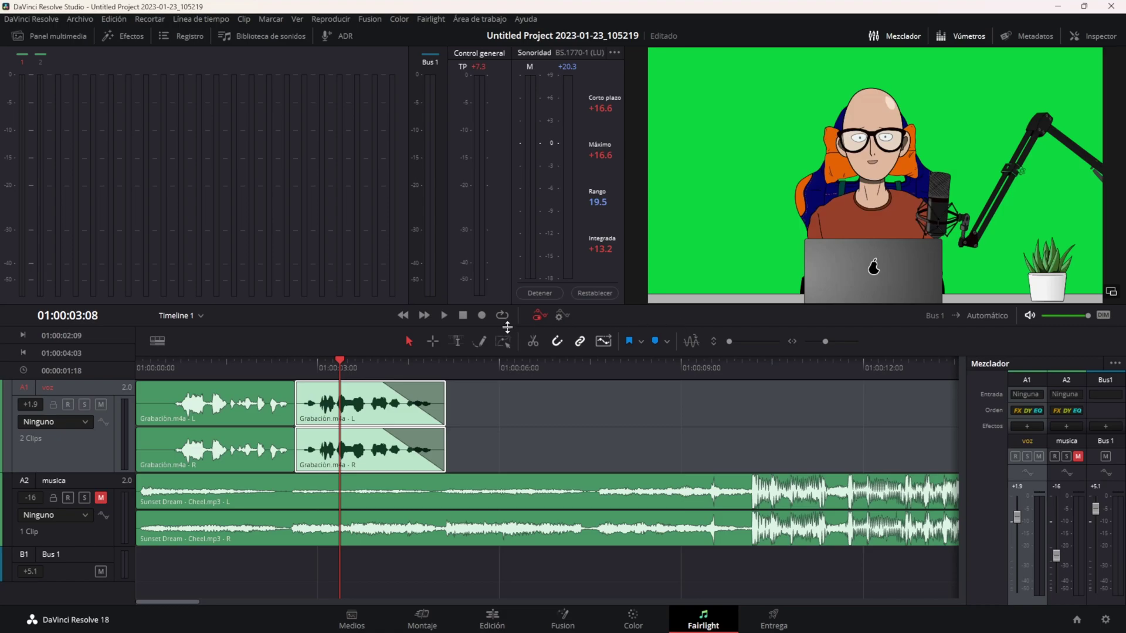
click(443, 316)
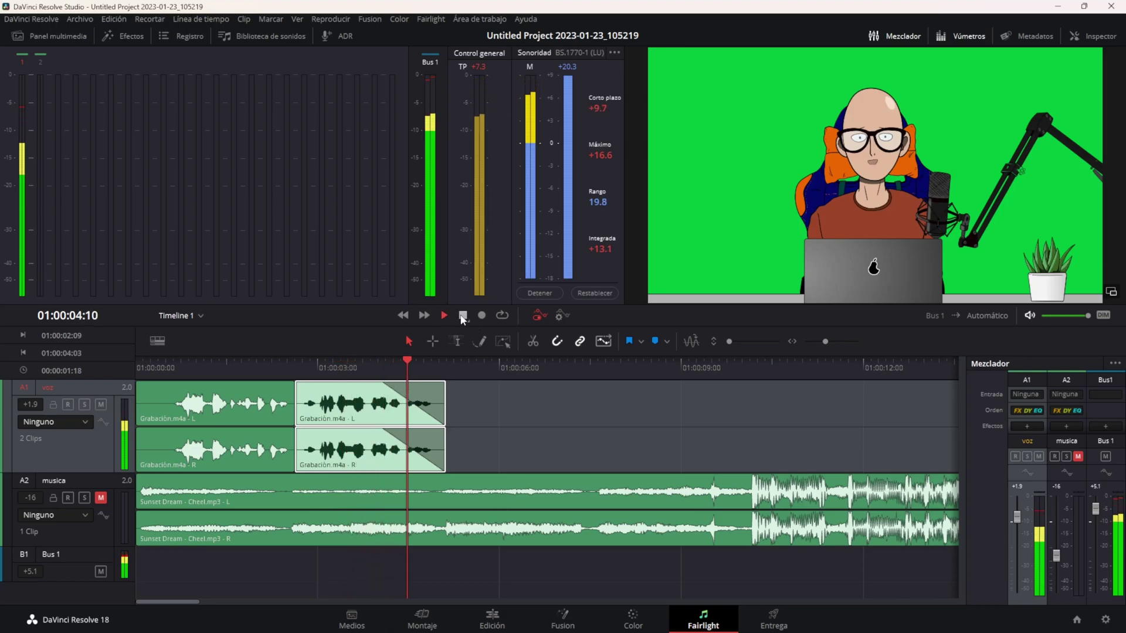
click(463, 315)
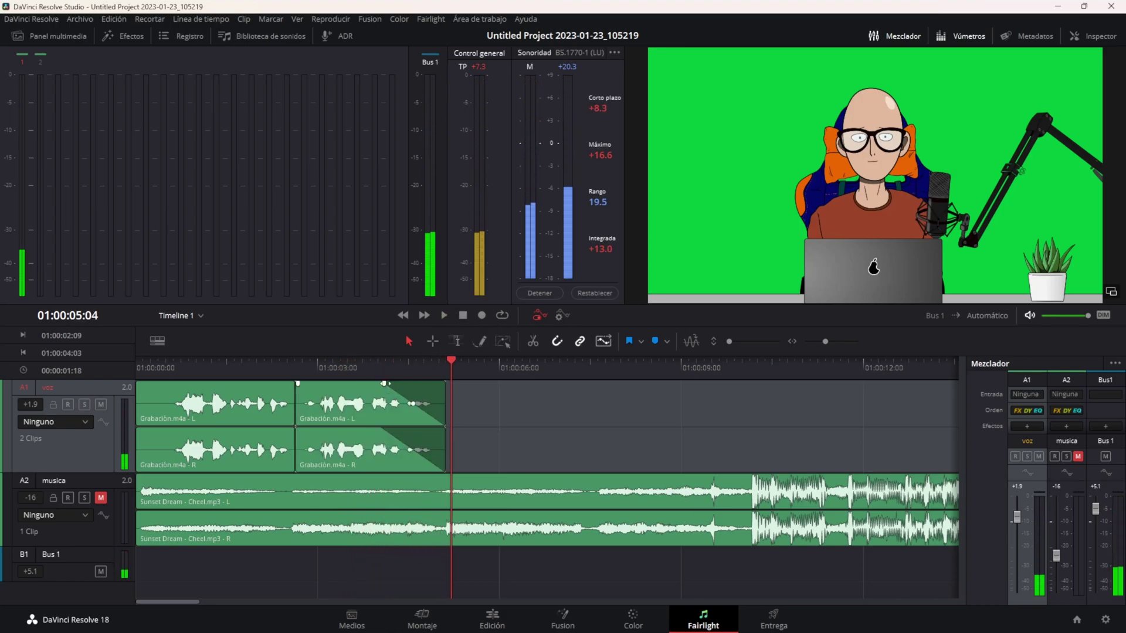
drag(390, 383, 408, 384)
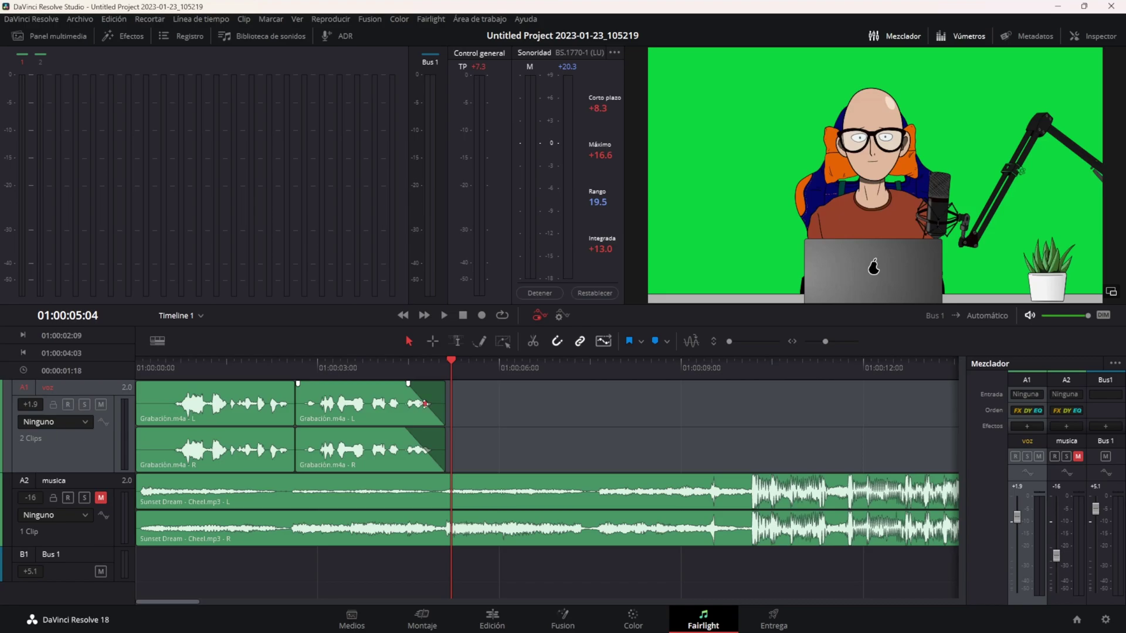
mouse_move(425, 404)
mouse_down()
mouse_move(436, 403)
mouse_move(423, 403)
mouse_up()
- Undo the last fade change, enlarge the A1 voz track height, and show the track view options
key(ctrl+z)
scroll(352, 374, up, 2)
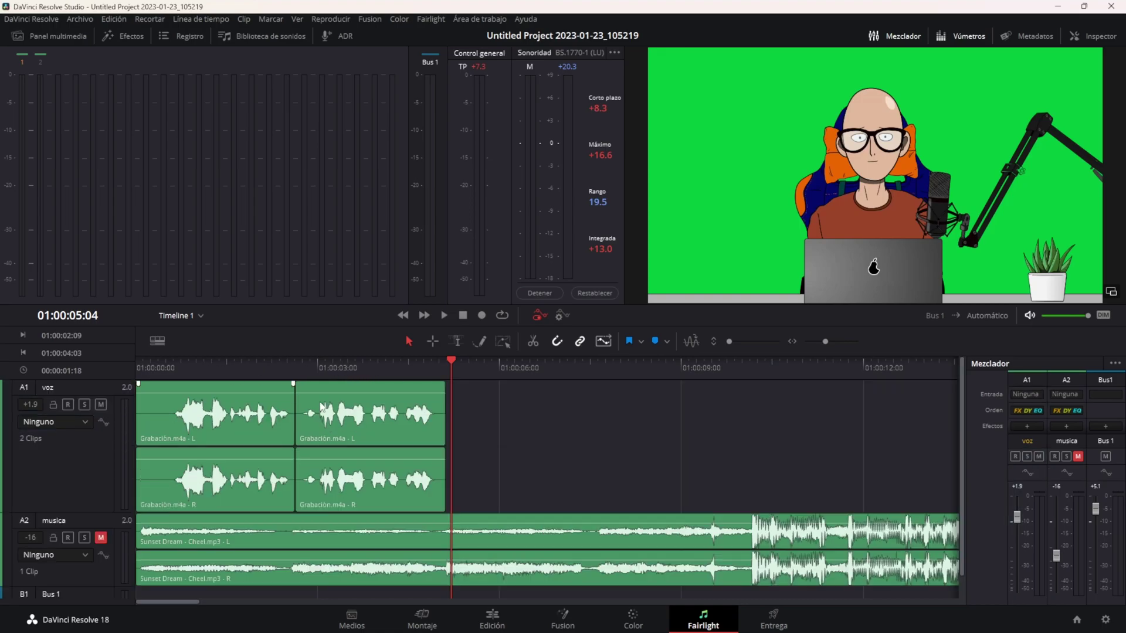
click(158, 340)
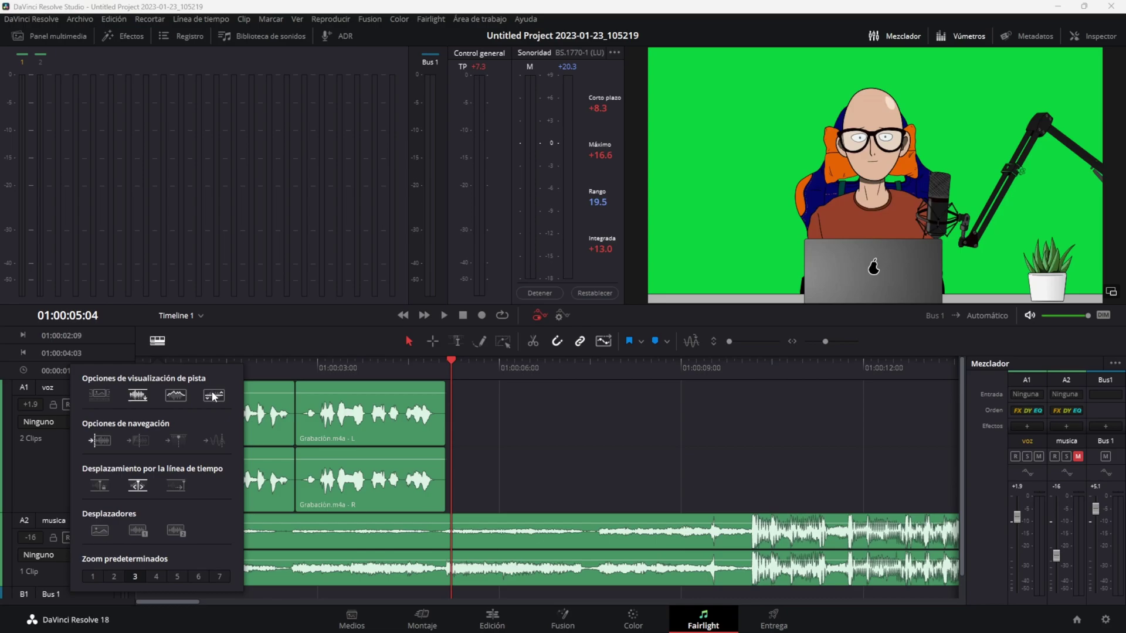
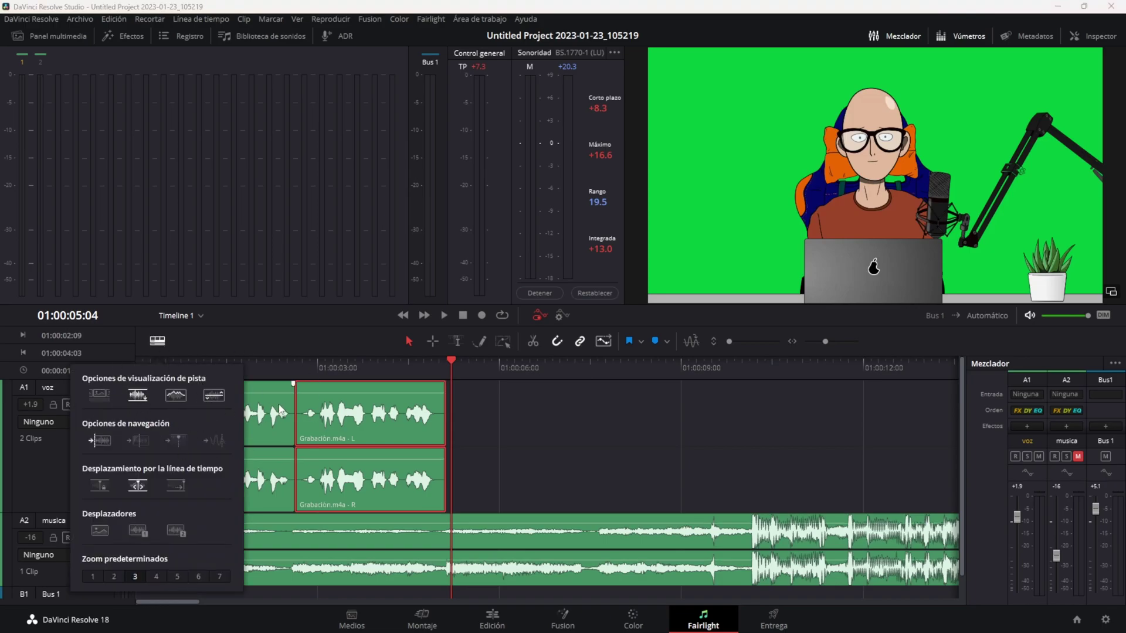
- Park the playhead at 01:00:04:04 in the second voice clip and ramp its end volume down
drag(384, 363, 388, 362)
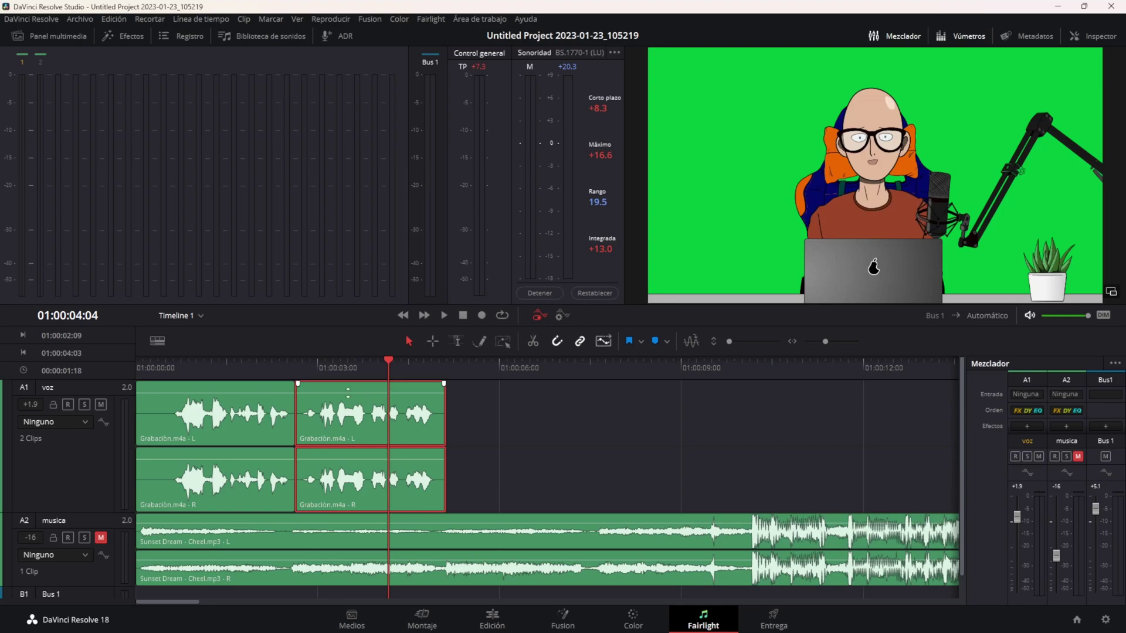
drag(344, 392, 346, 394)
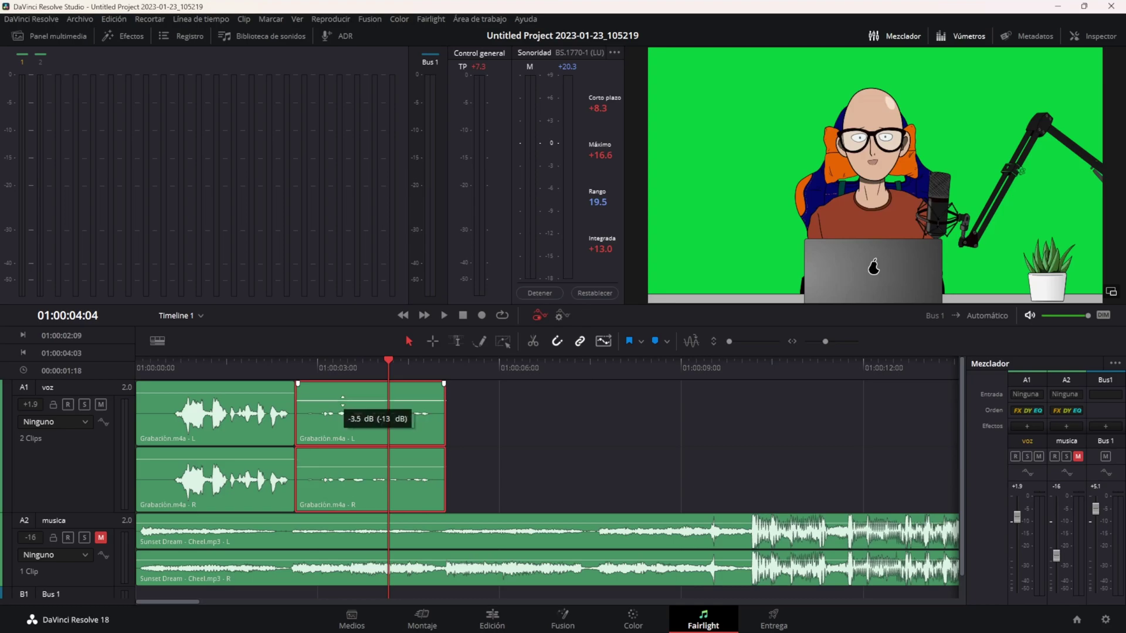
alt+click(397, 393)
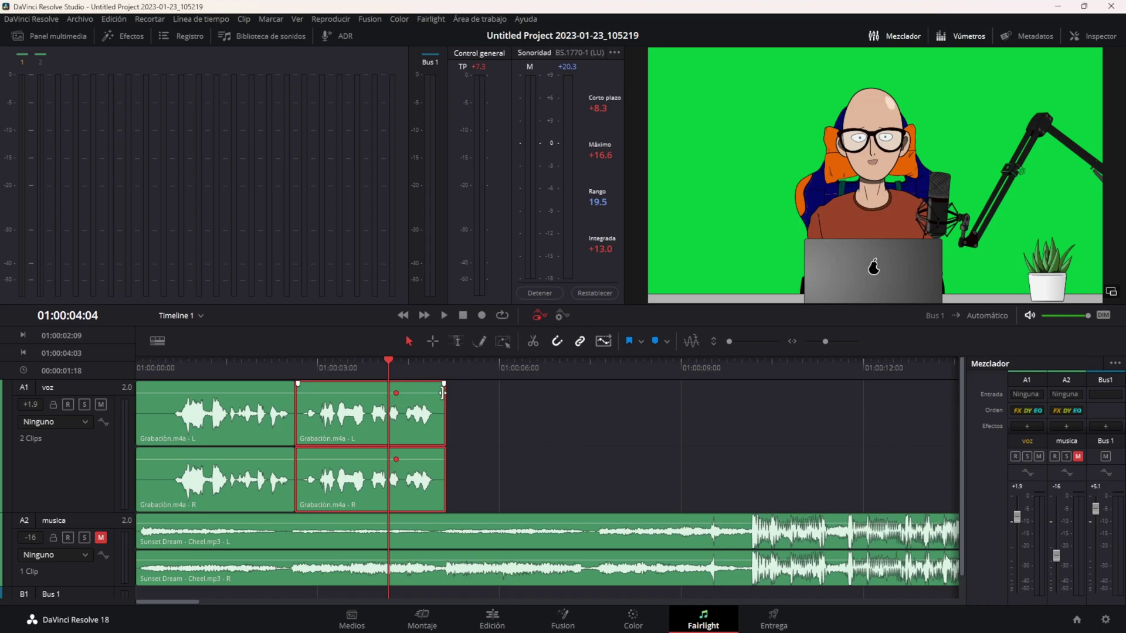
click(443, 394)
click(441, 396)
click(436, 394)
drag(436, 393, 444, 449)
drag(449, 450, 439, 434)
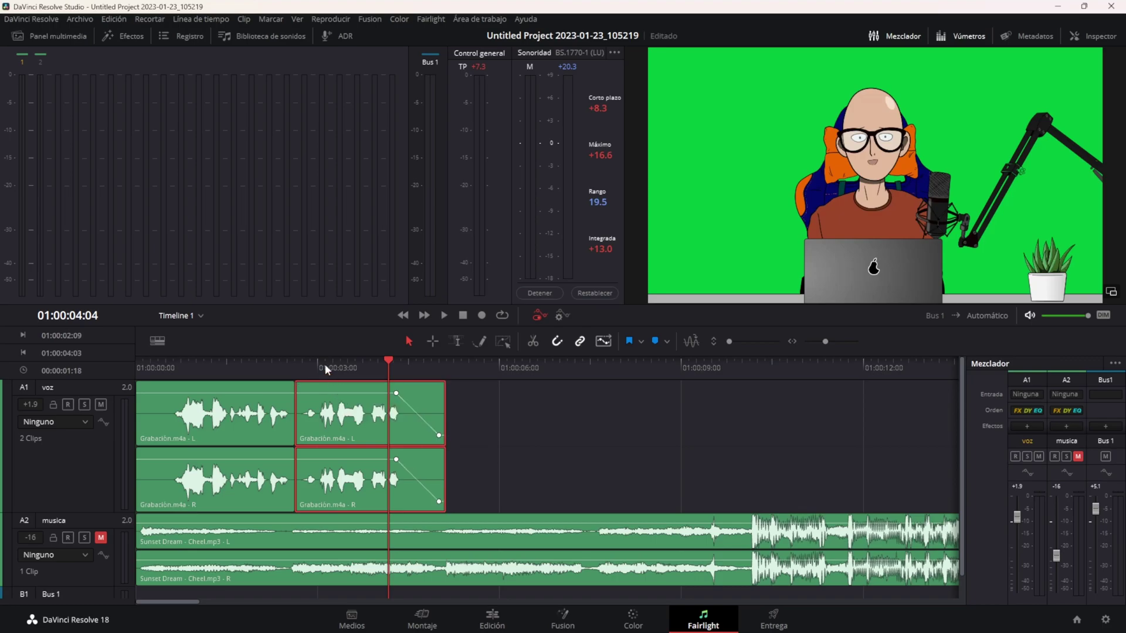
alt+click(338, 392)
drag(340, 393, 341, 398)
alt+click(309, 390)
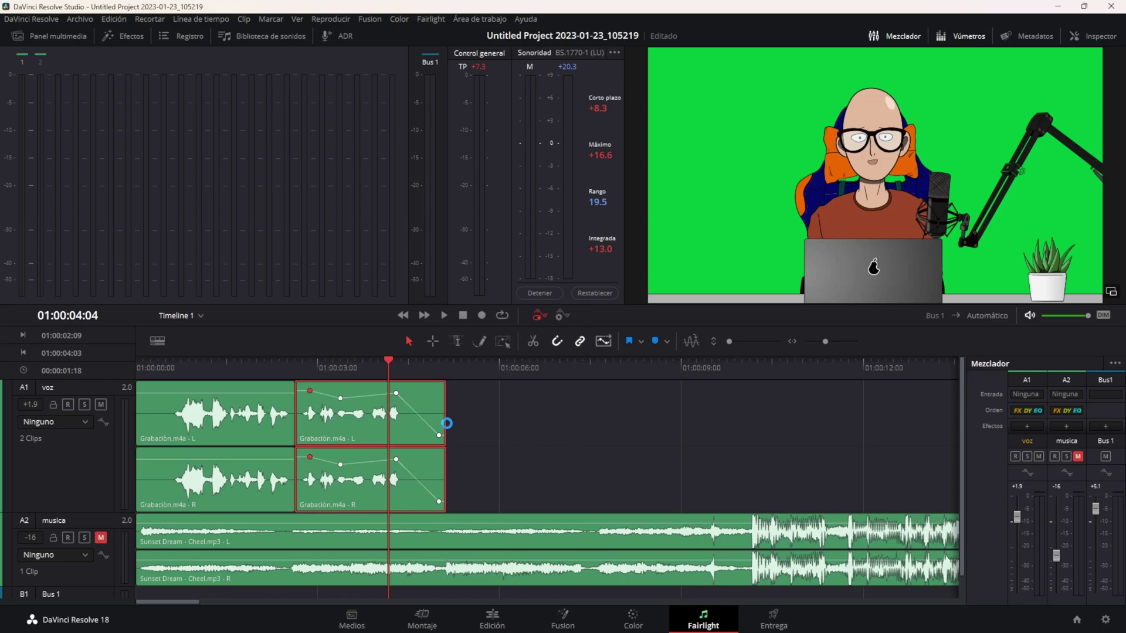
key(ctrl+z)
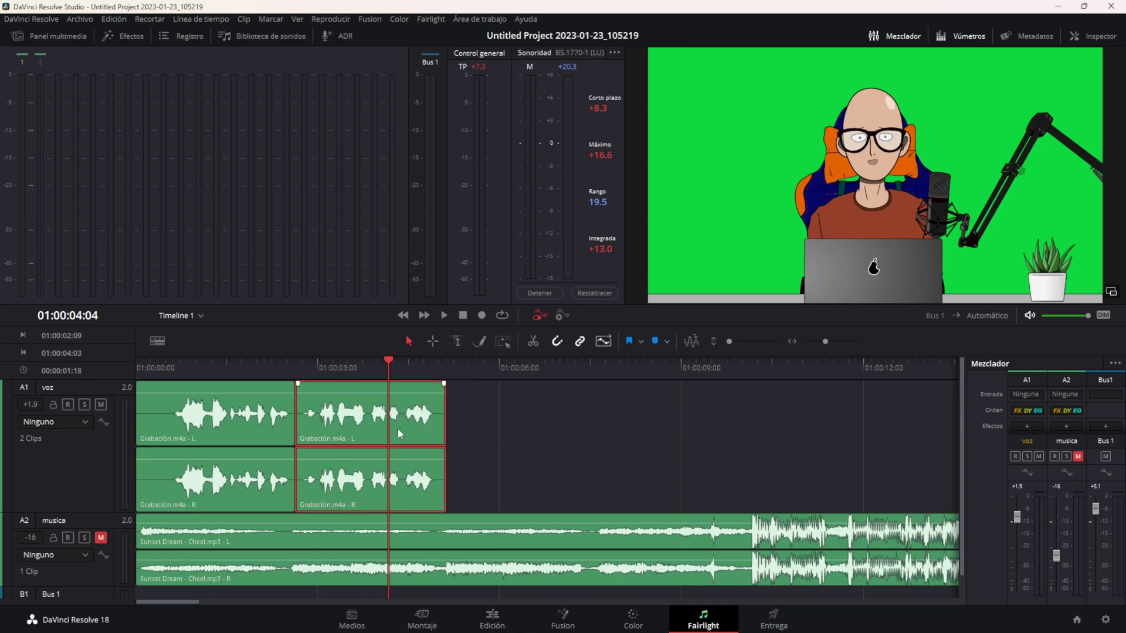
- Try a fade-out on the second voice clip's end, revert it, then return to the timeline start
drag(444, 384, 398, 384)
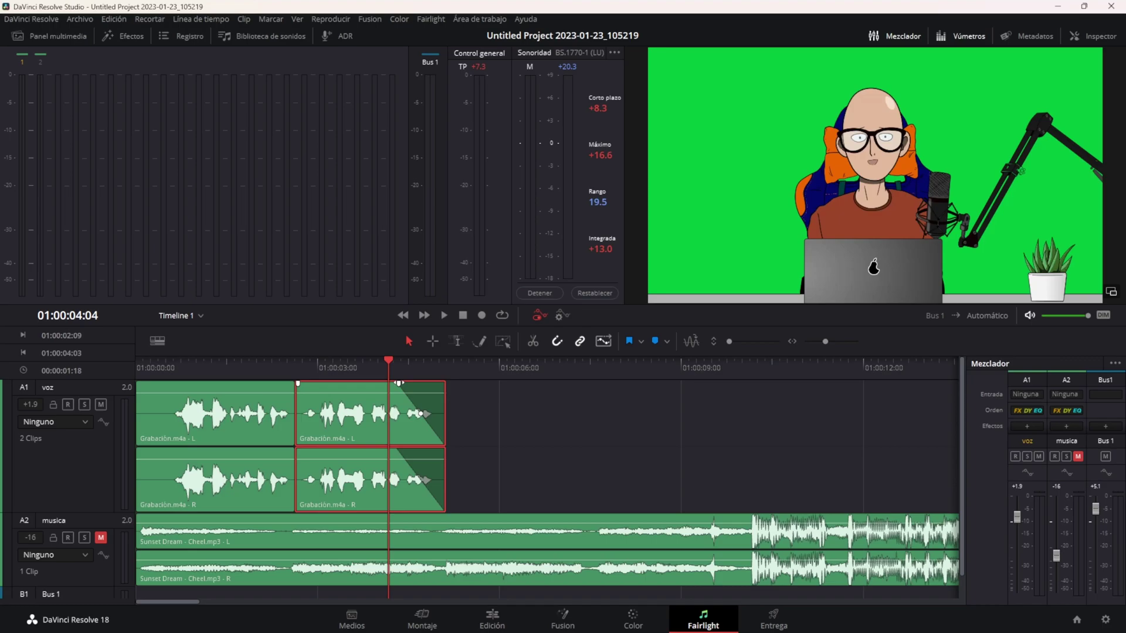
drag(399, 384, 444, 383)
key(Home)
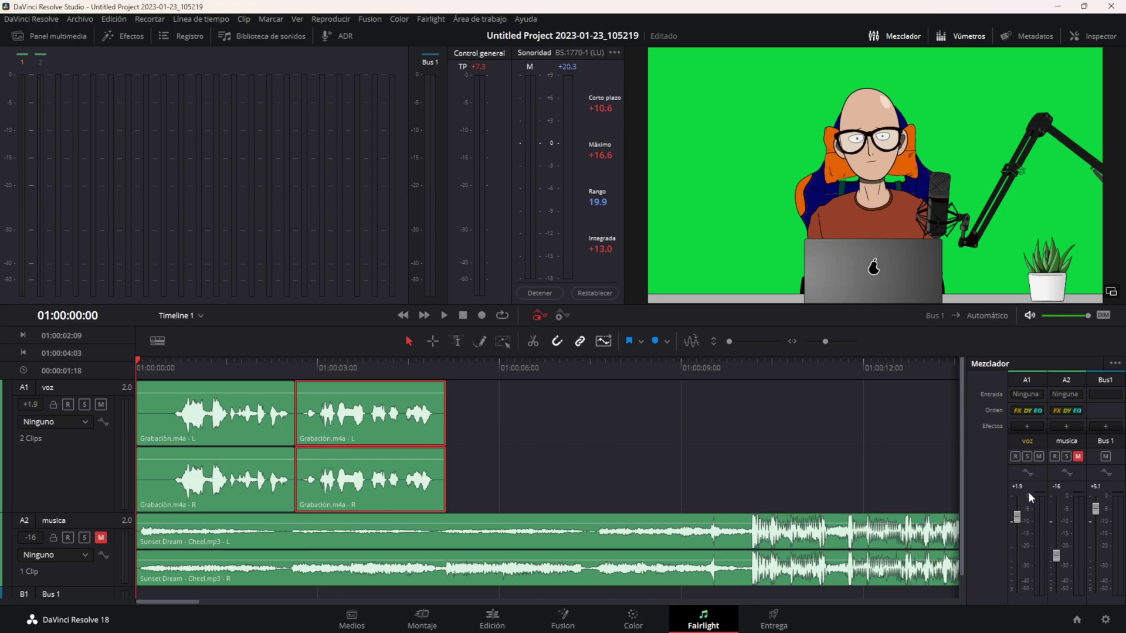
click(149, 371)
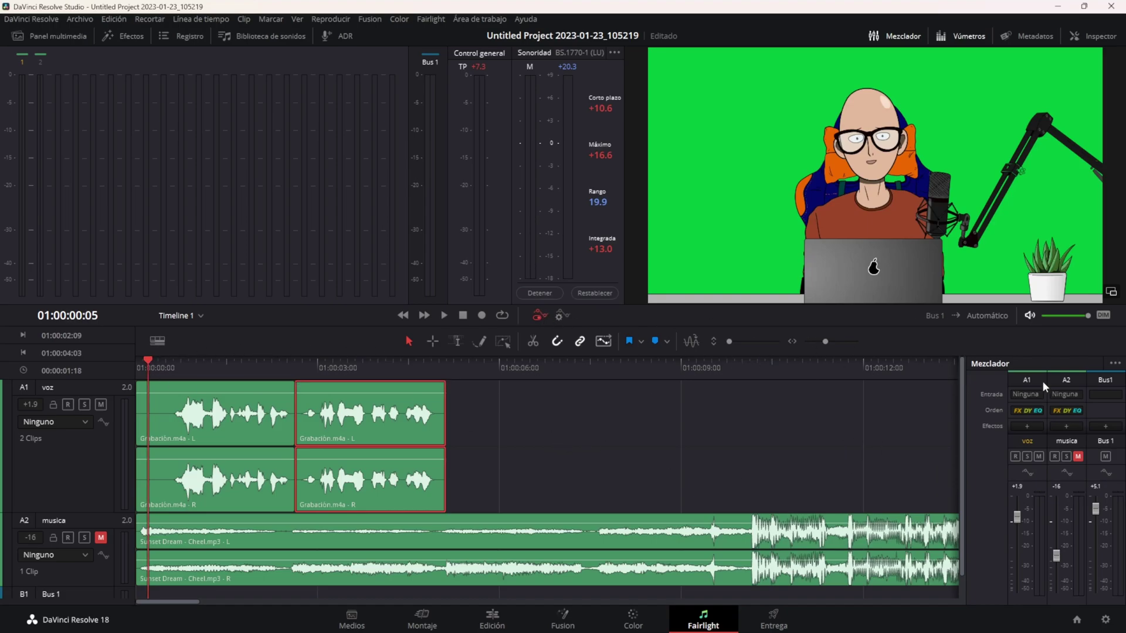
key(space)
drag(1085, 314, 1059, 316)
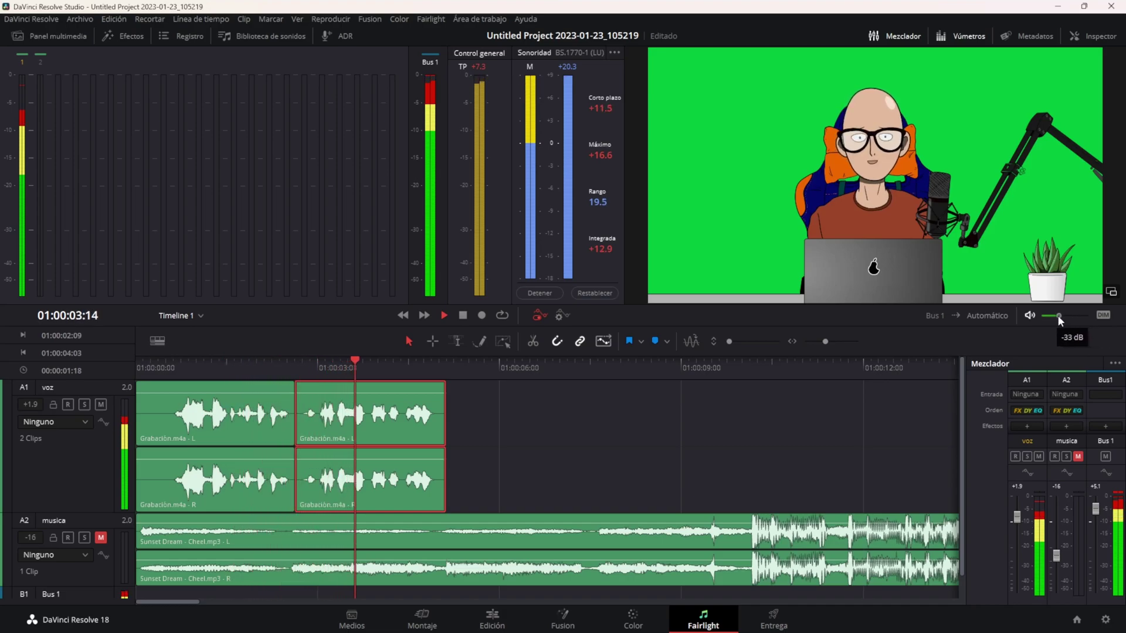
key(space)
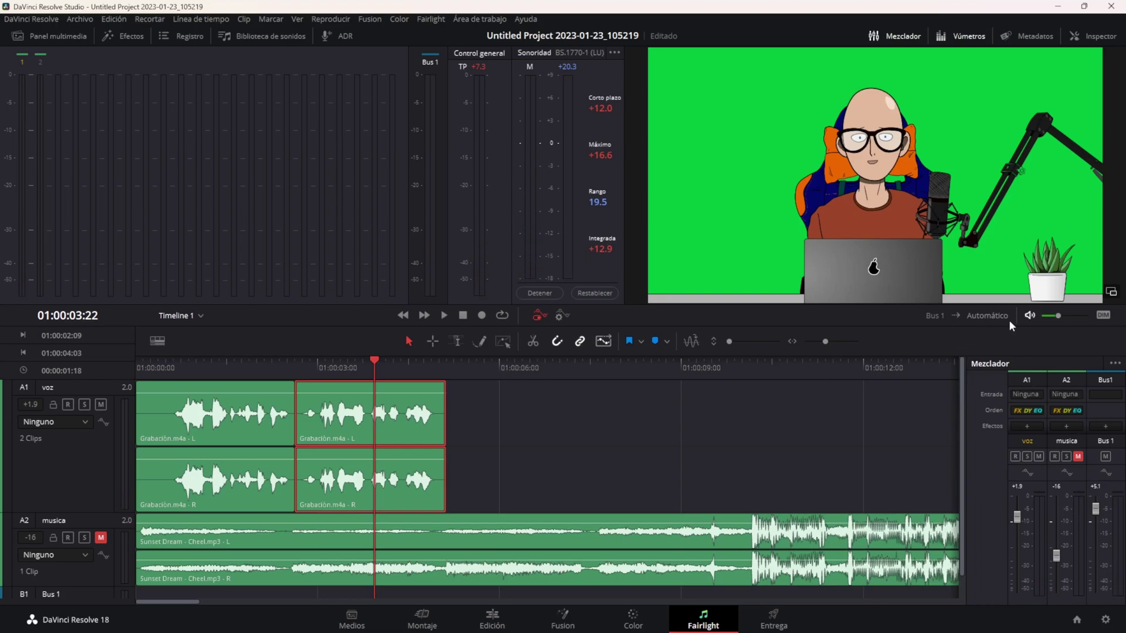
key(space)
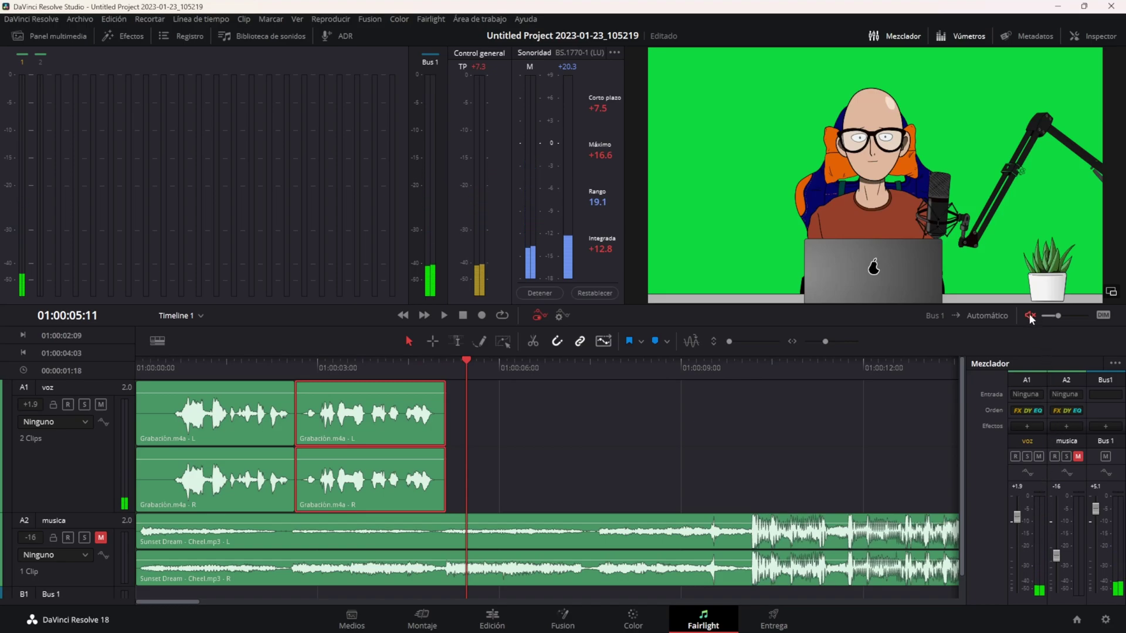
mouse_move(1066, 317)
drag(1066, 317, 1088, 315)
key(Home)
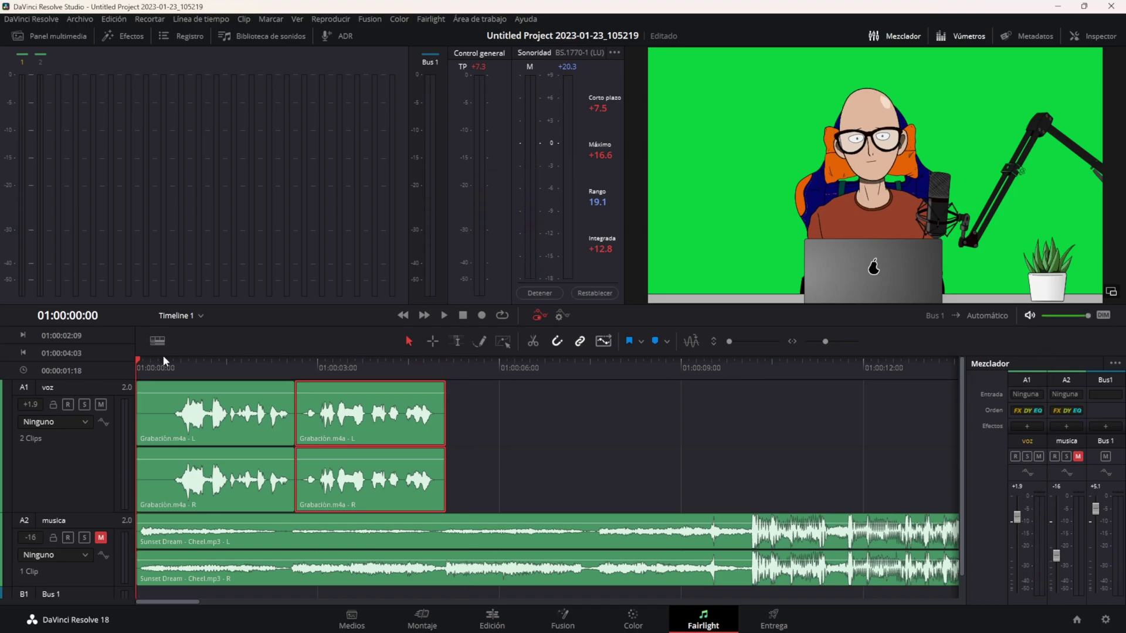